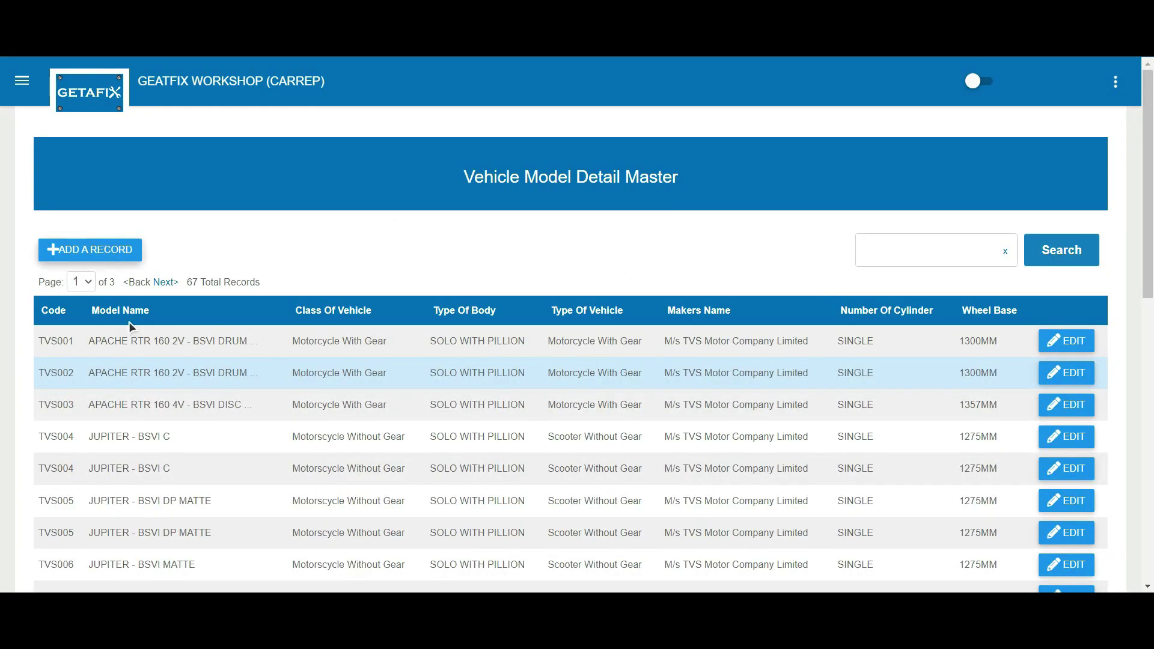
Step: Open the TVS003 APACHE RTR 160 4V record and scroll through its specifications and emission figures
{"action": "scroll", "coordinate": [433, 428], "scroll_direction": "down", "scroll_amount": 10}
{"action": "scroll", "coordinate": [433, 428], "scroll_direction": "up", "scroll_amount": 6}
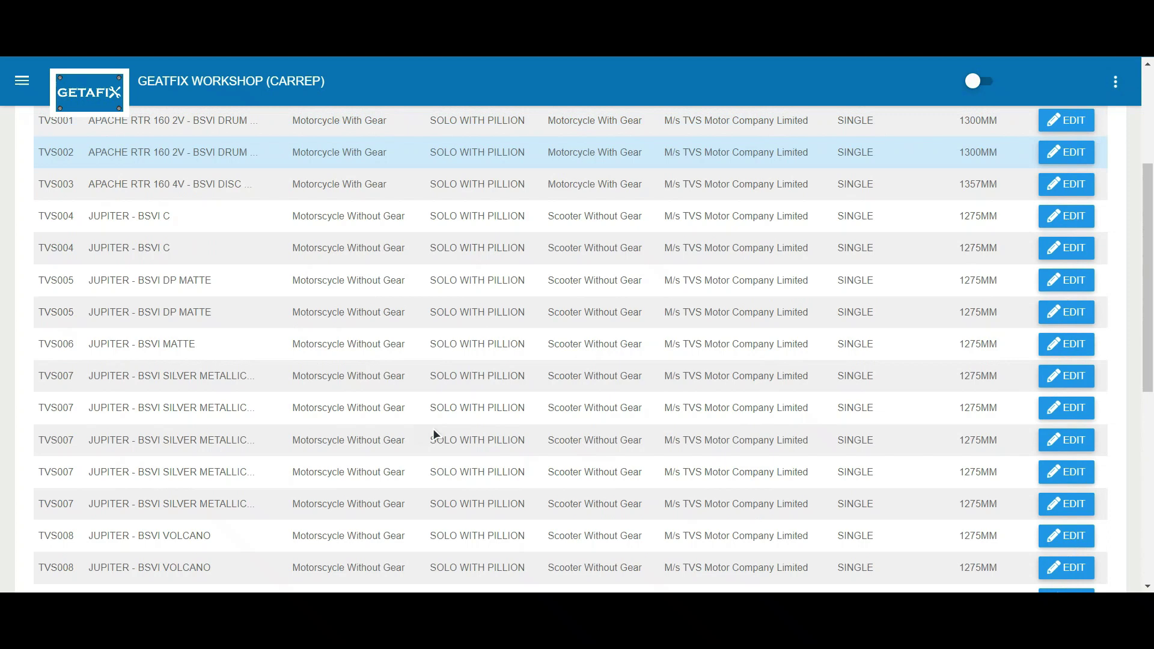
{"action": "scroll", "coordinate": [433, 428], "scroll_direction": "up", "scroll_amount": 4}
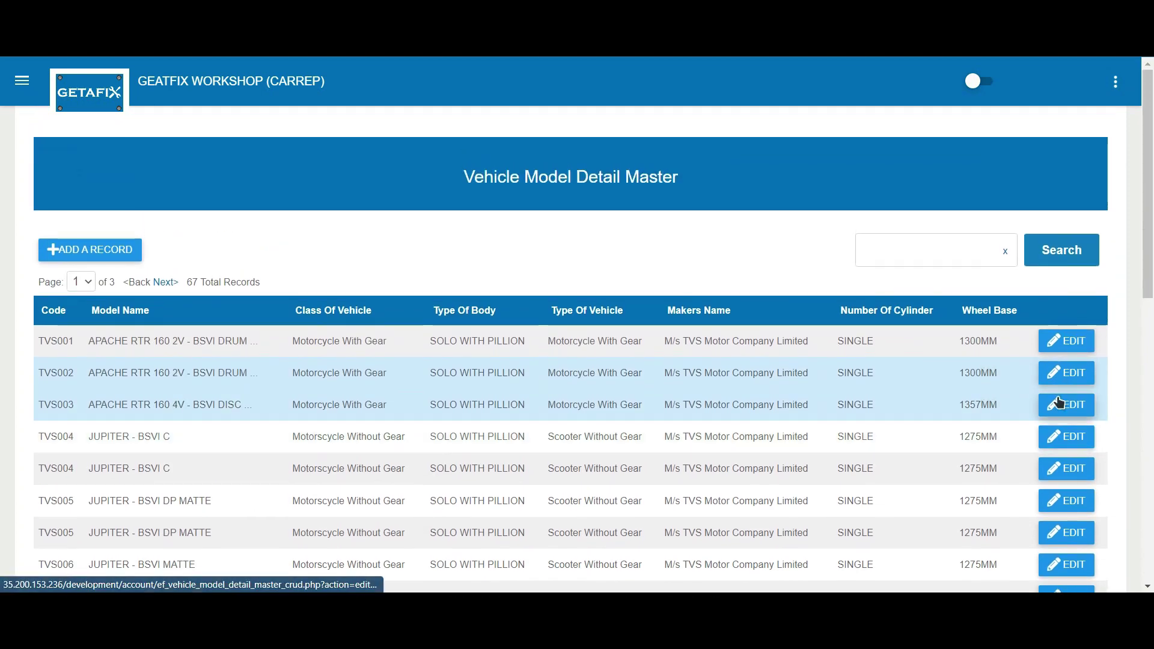
{"action": "left_click", "coordinate": [1060, 404]}
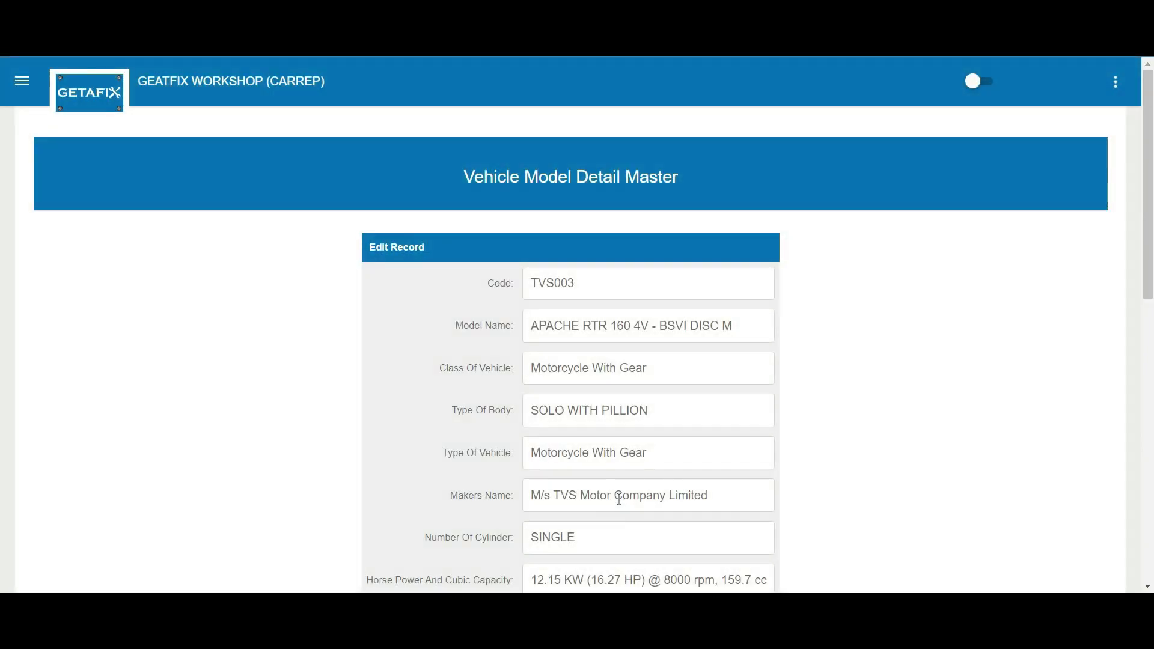
{"action": "scroll", "coordinate": [620, 499], "scroll_direction": "down", "scroll_amount": 5}
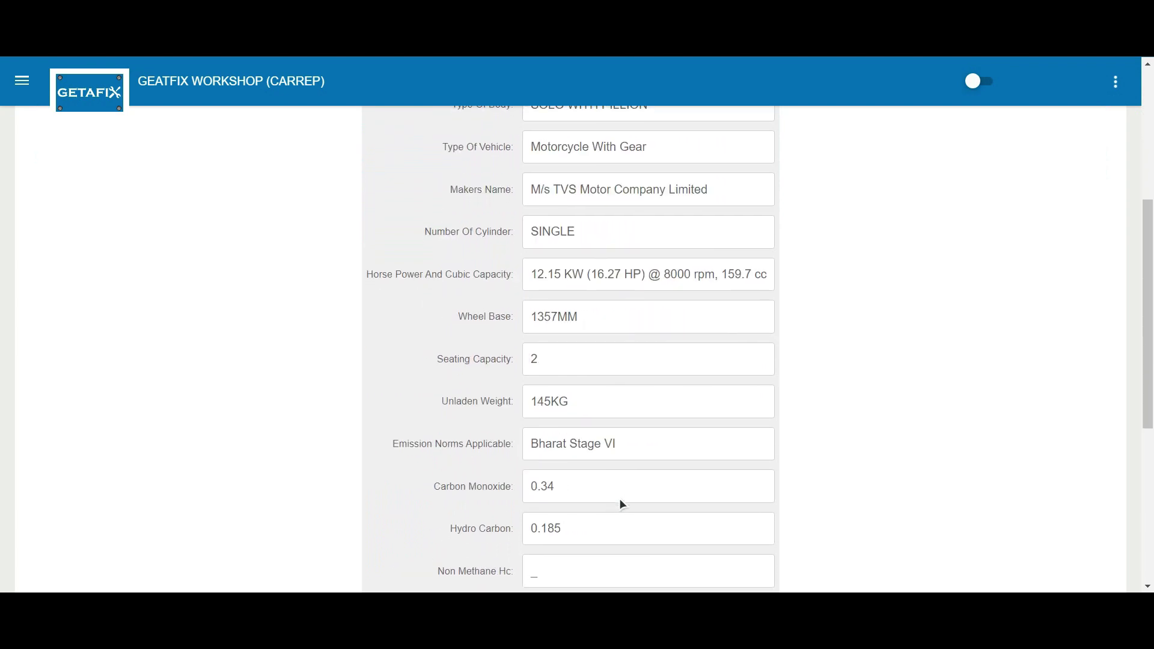
{"action": "scroll", "coordinate": [620, 502], "scroll_direction": "down", "scroll_amount": 2}
{"action": "scroll", "coordinate": [619, 499], "scroll_direction": "down", "scroll_amount": 2}
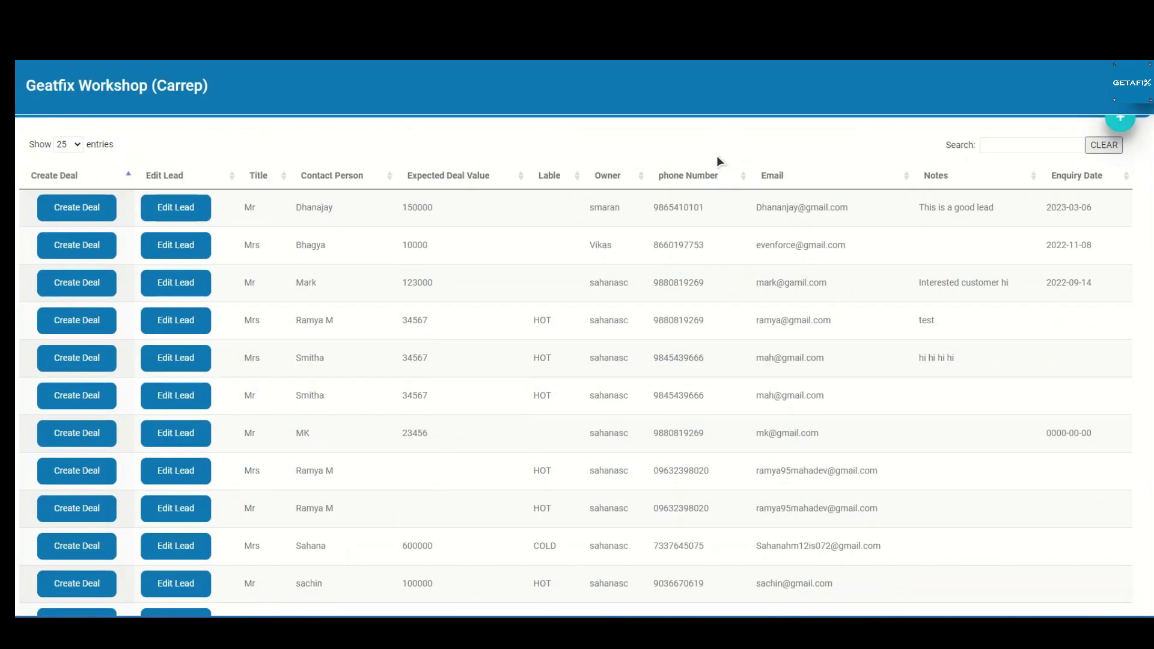
{"action": "scroll", "coordinate": [716, 158], "scroll_direction": "down", "scroll_amount": 5}
Step: Start a new lead with title Mr and enter the contact's name
{"action": "scroll", "coordinate": [717, 158], "scroll_direction": "up", "scroll_amount": 5}
{"action": "left_click", "coordinate": [1121, 181]}
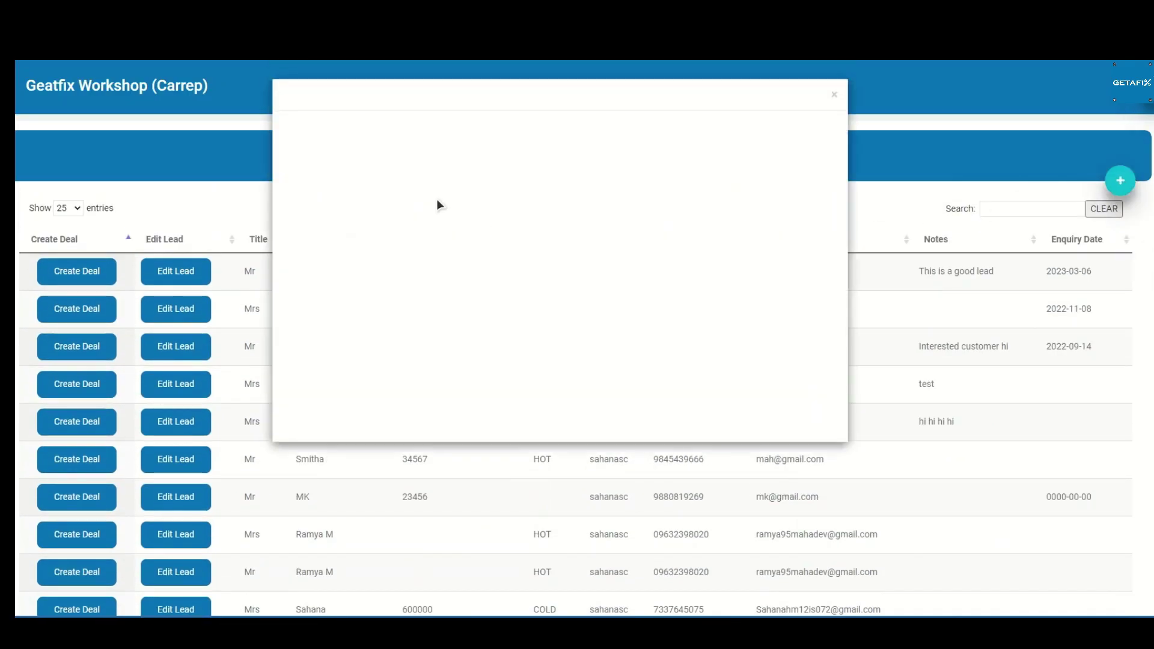
{"action": "left_click", "coordinate": [436, 208]}
{"action": "left_click", "coordinate": [396, 268]}
{"action": "left_click", "coordinate": [397, 262]}
{"action": "type", "text": "Nagraj"}
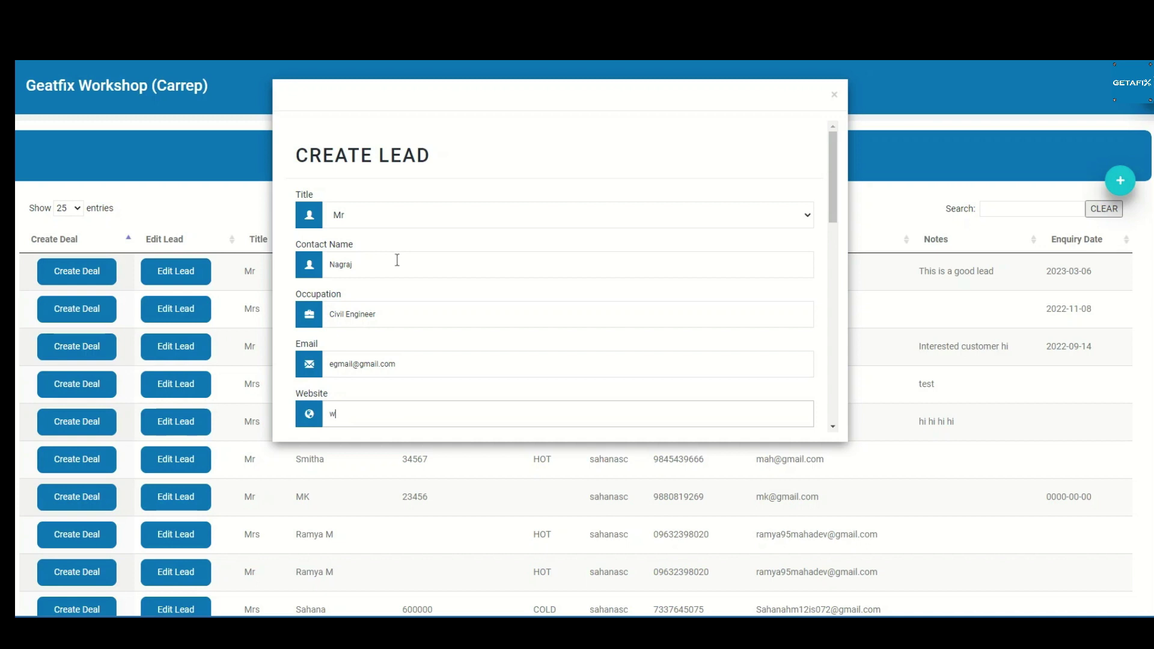
{"action": "type", "text": ".com"}
Step: Keep the label HOT, enter the contact's phone number, and set age group 26 - 30yrs
{"action": "scroll", "coordinate": [398, 263], "scroll_direction": "down", "scroll_amount": 3}
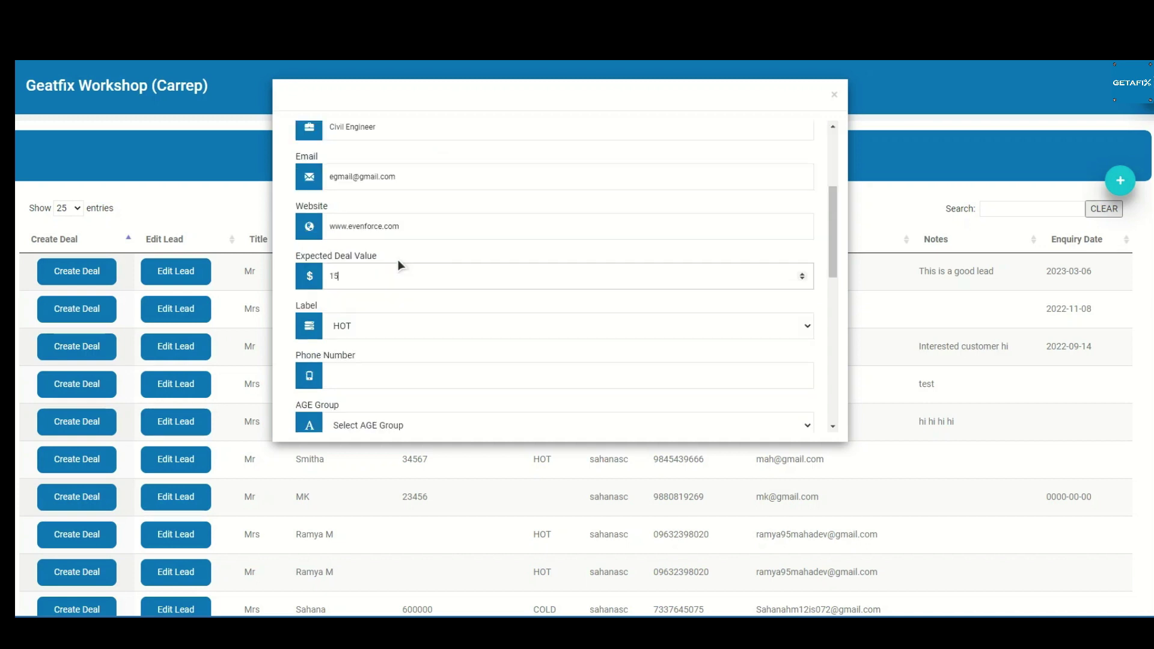
{"action": "left_click", "coordinate": [391, 326]}
{"action": "left_click", "coordinate": [388, 342]}
{"action": "left_click", "coordinate": [336, 376]}
{"action": "type", "text": "9876543210"}
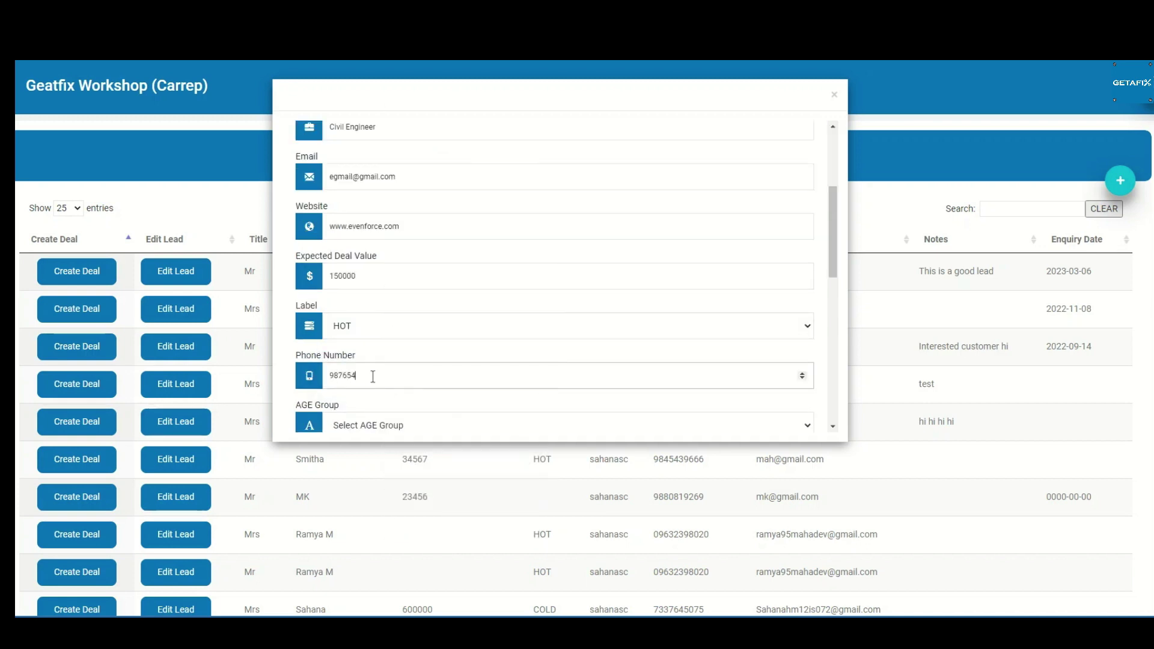
{"action": "left_click", "coordinate": [385, 422]}
{"action": "left_click", "coordinate": [385, 423]}
Step: Set sex MALE, income 10 Lakhs & Above, and fill address and pincode 560079 from a saved address
{"action": "scroll", "coordinate": [403, 384], "scroll_direction": "down", "scroll_amount": 2}
{"action": "left_click", "coordinate": [366, 283]}
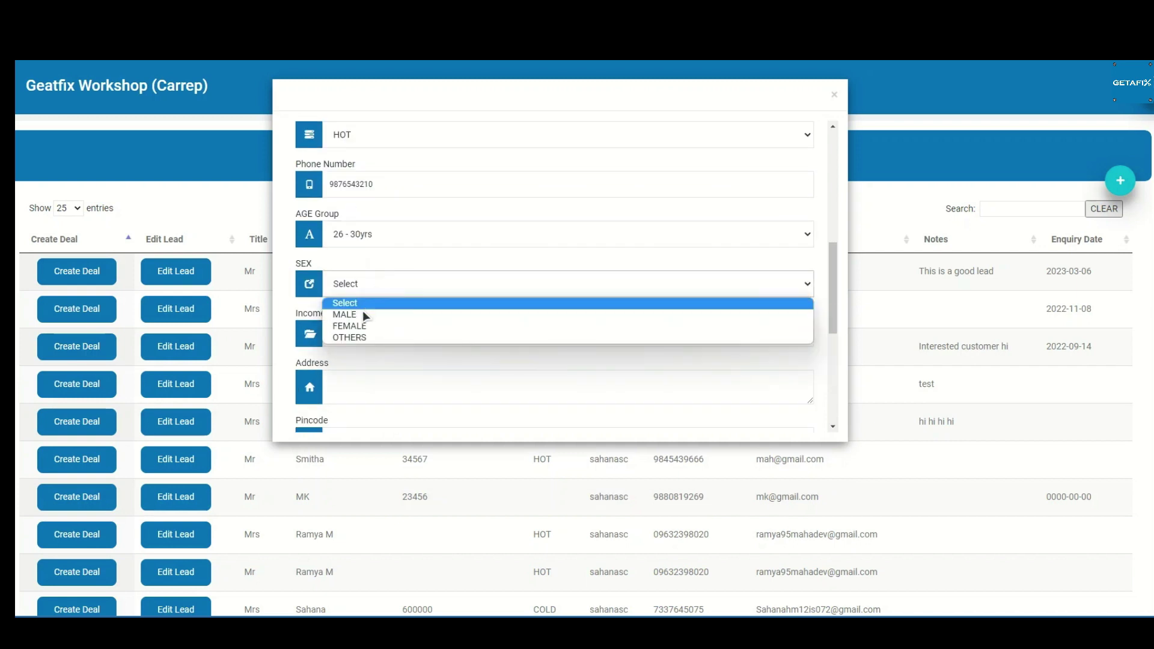
{"action": "left_click", "coordinate": [363, 312]}
{"action": "left_click", "coordinate": [362, 334]}
{"action": "left_click", "coordinate": [362, 399]}
{"action": "left_click", "coordinate": [364, 378]}
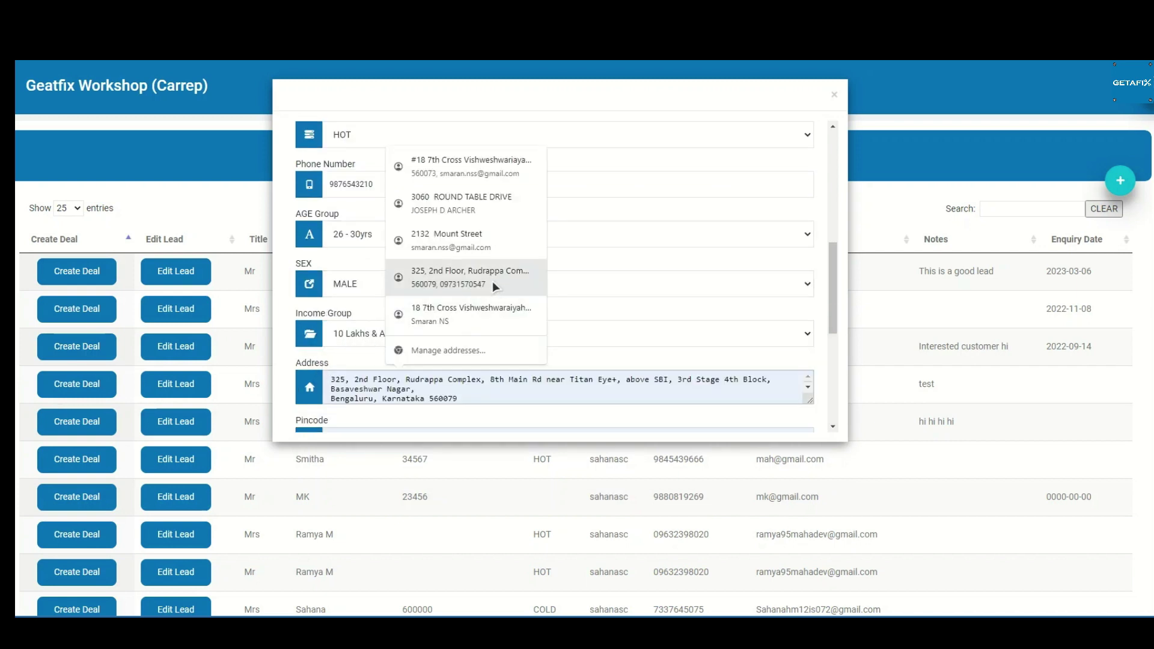
{"action": "left_click", "coordinate": [469, 277]}
Step: Set the lead source to Website and write the note 'This is a good deal'
{"action": "scroll", "coordinate": [469, 277], "scroll_direction": "down", "scroll_amount": 2}
{"action": "left_click", "coordinate": [380, 363]}
{"action": "left_click", "coordinate": [380, 382]}
{"action": "scroll", "coordinate": [380, 289], "scroll_direction": "down", "scroll_amount": 2}
{"action": "left_click", "coordinate": [380, 289]}
{"action": "type", "text": "Ths is a good deal"}
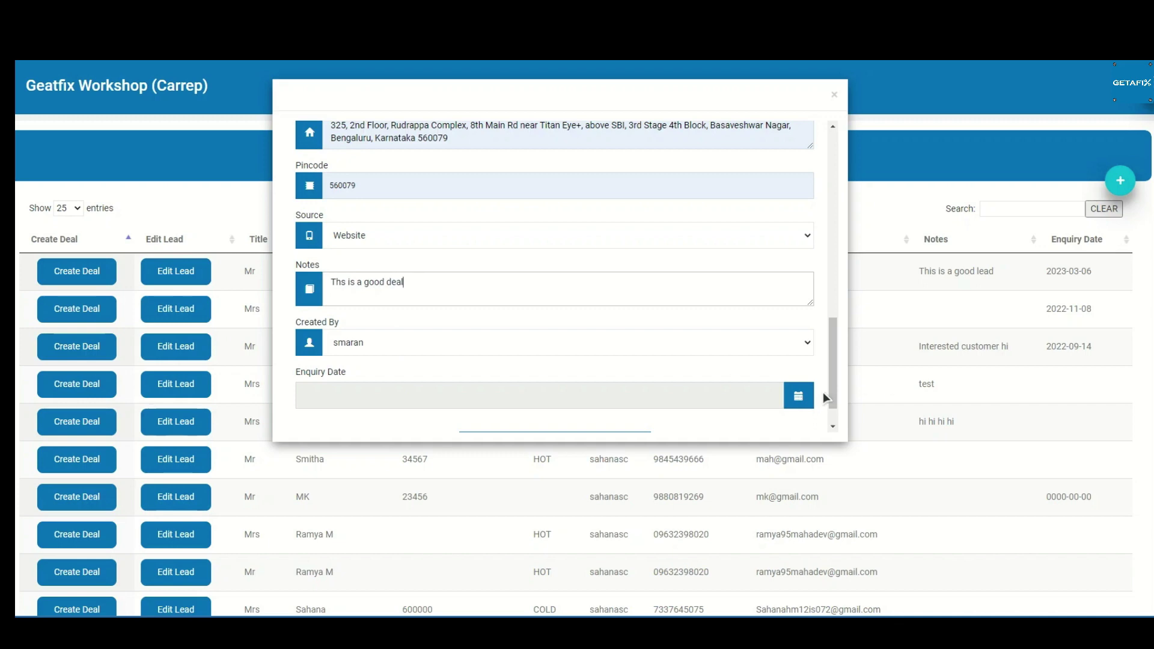
Step: Check the enquiry date, save the lead, and acknowledge the saved message
{"action": "left_click", "coordinate": [798, 396]}
{"action": "left_click", "coordinate": [677, 323]}
{"action": "scroll", "coordinate": [589, 361], "scroll_direction": "down", "scroll_amount": 2}
{"action": "left_click", "coordinate": [497, 396]}
{"action": "left_click", "coordinate": [548, 344]}
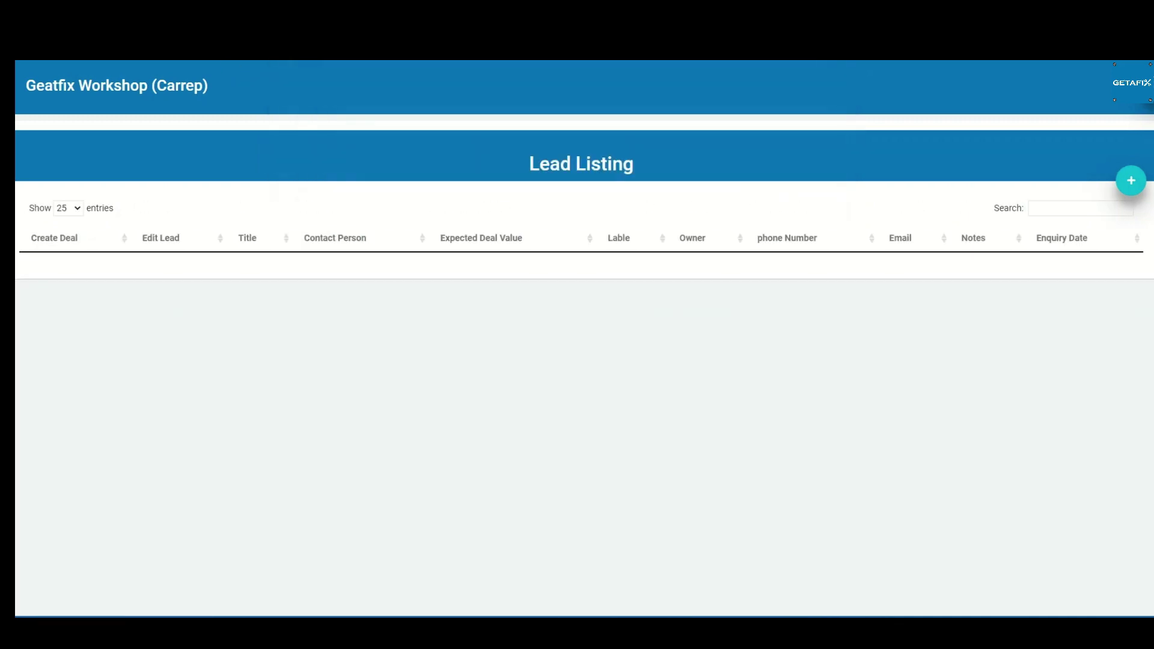
Step: Create a deal from the newest lead worth 15000, closing 2023-03-20, and save it
{"action": "left_click", "coordinate": [119, 245]}
{"action": "left_click", "coordinate": [601, 389]}
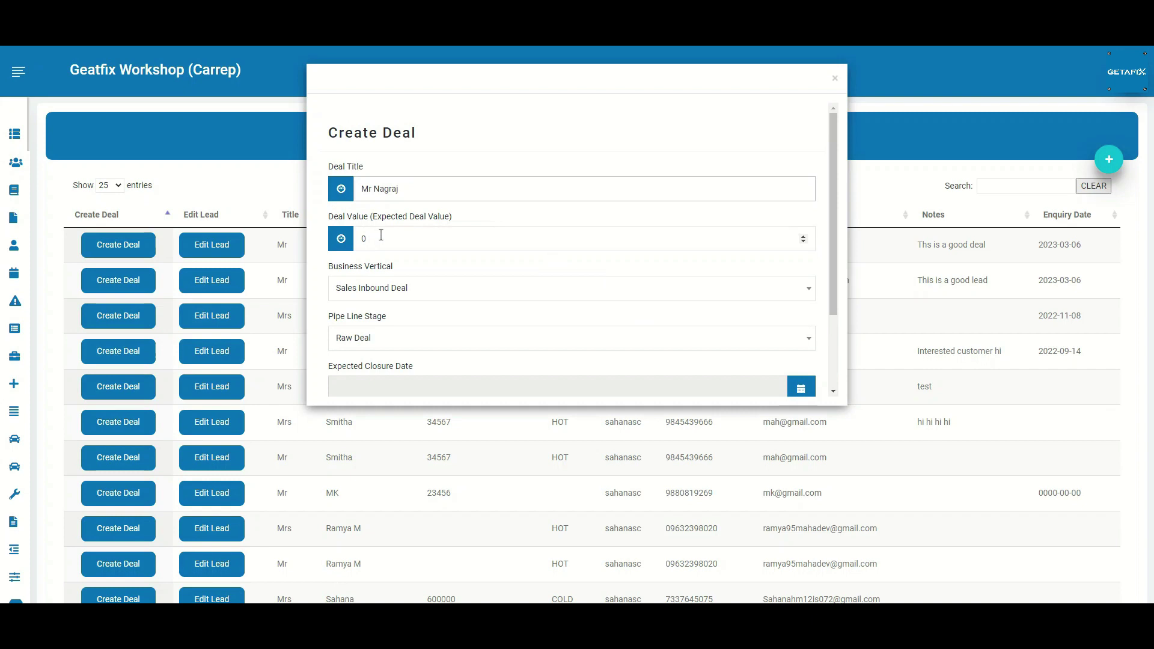
{"action": "left_click", "coordinate": [381, 238]}
{"action": "type", "text": "15000"}
{"action": "scroll", "coordinate": [399, 303], "scroll_direction": "down", "scroll_amount": 1}
{"action": "left_click", "coordinate": [405, 286]}
{"action": "left_click", "coordinate": [796, 333]}
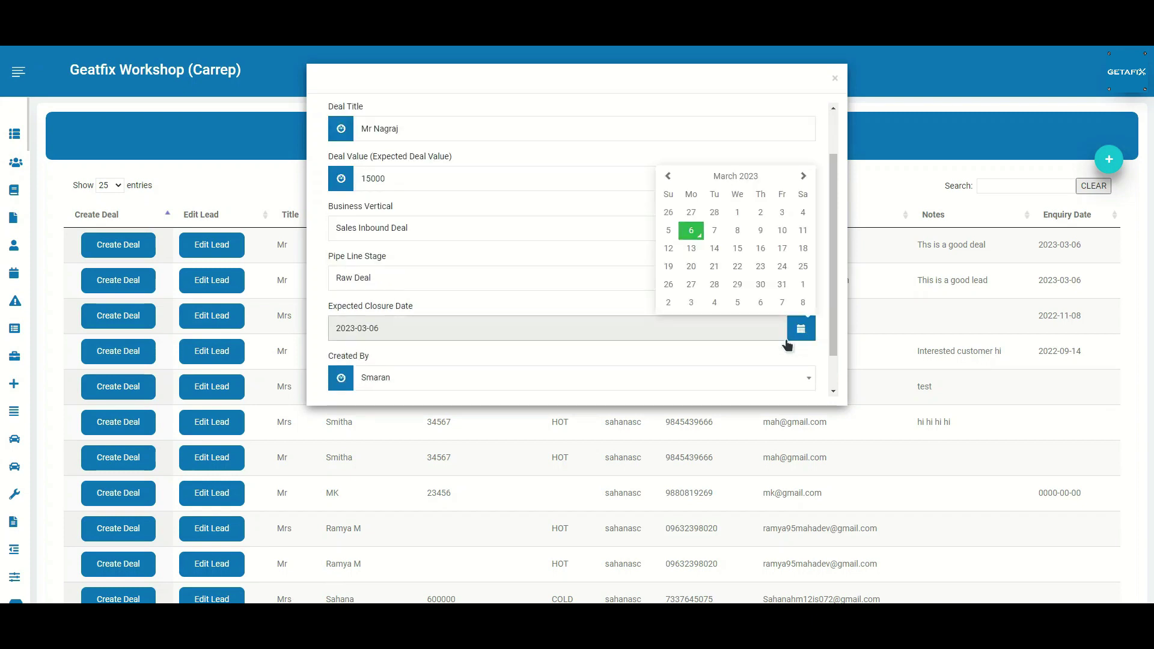
{"action": "left_click", "coordinate": [692, 266]}
{"action": "scroll", "coordinate": [492, 351], "scroll_direction": "down", "scroll_amount": 1}
{"action": "left_click", "coordinate": [364, 368]}
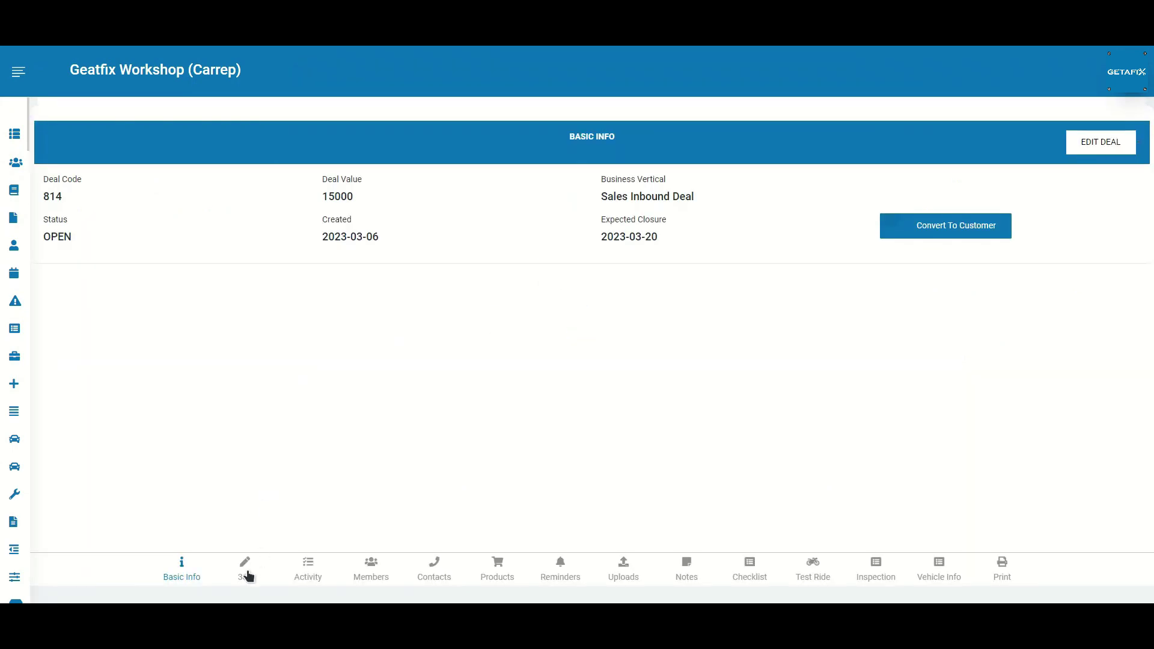
Step: From the deal's activity log, draft a WhatsApp to the lead's contact using STANDARD-SALES-WHATSAPP
{"action": "left_click", "coordinate": [244, 577]}
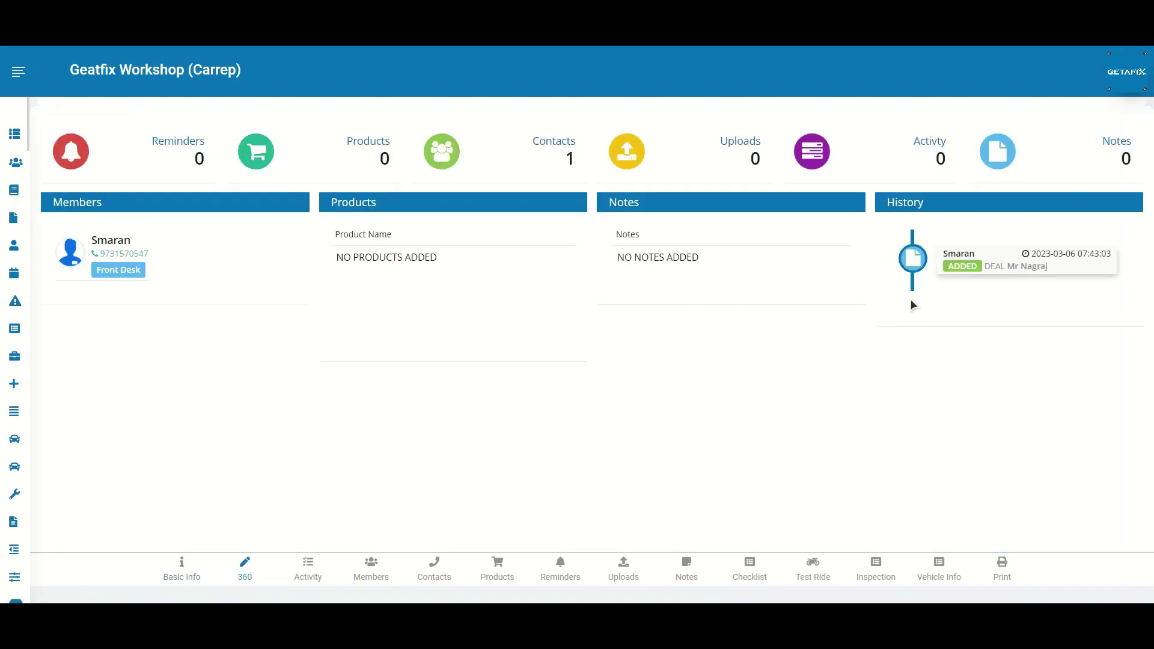
{"action": "left_click", "coordinate": [309, 569]}
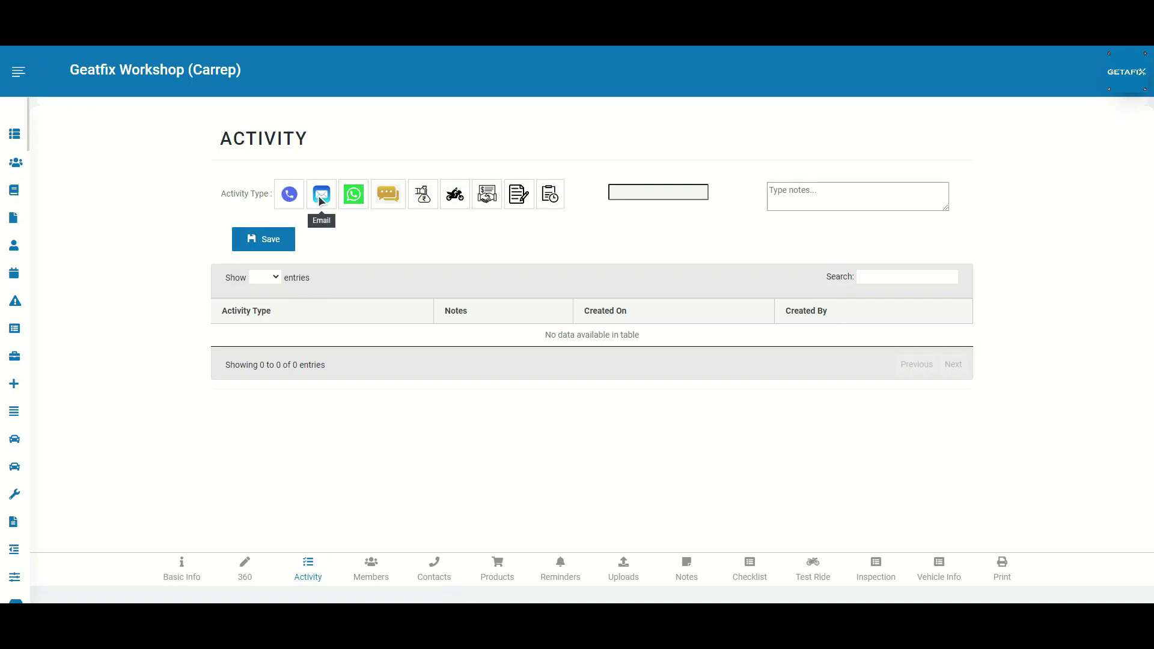
{"action": "left_click", "coordinate": [353, 199]}
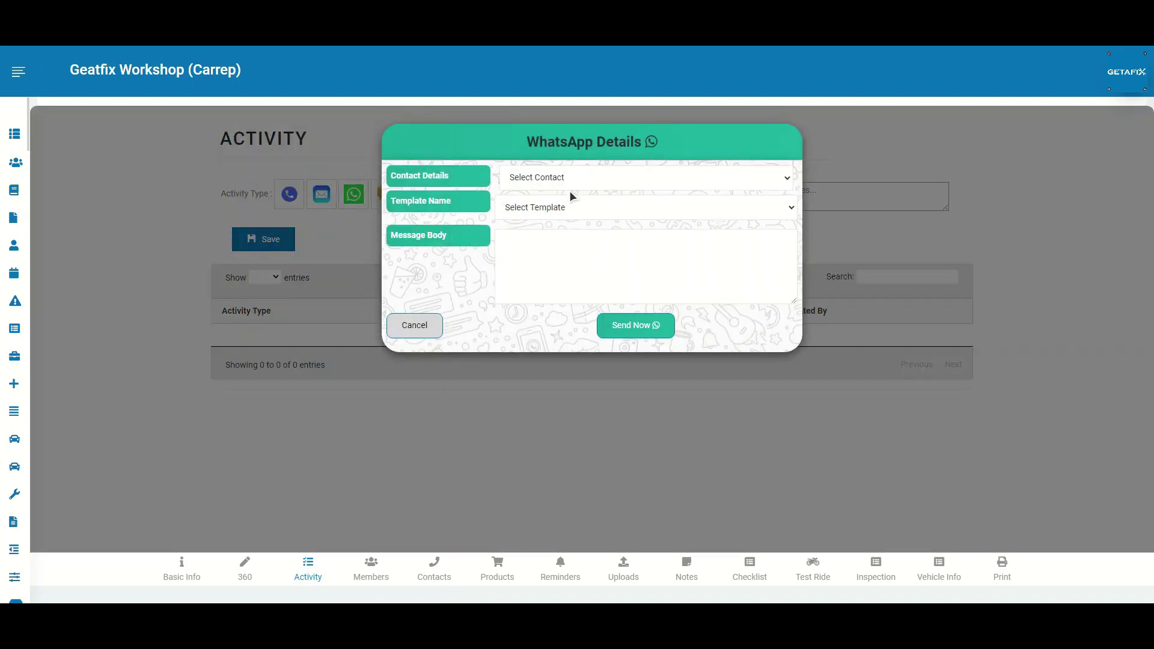
{"action": "left_click", "coordinate": [574, 181]}
{"action": "left_click", "coordinate": [577, 205]}
{"action": "left_click", "coordinate": [571, 208]}
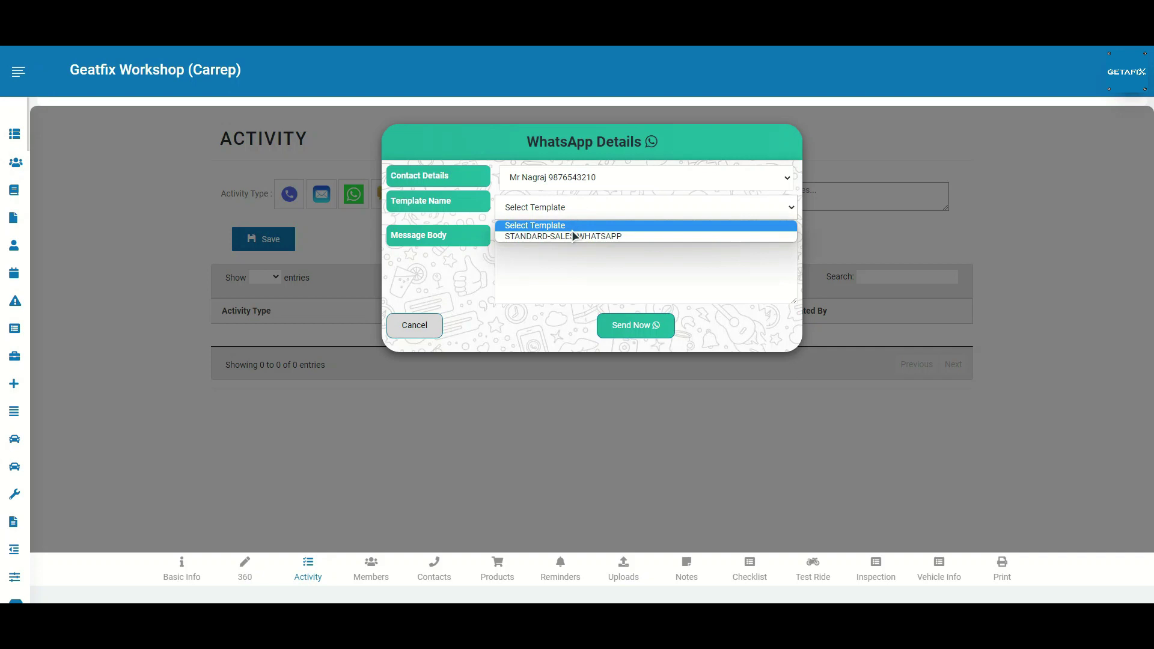
{"action": "left_click", "coordinate": [573, 236]}
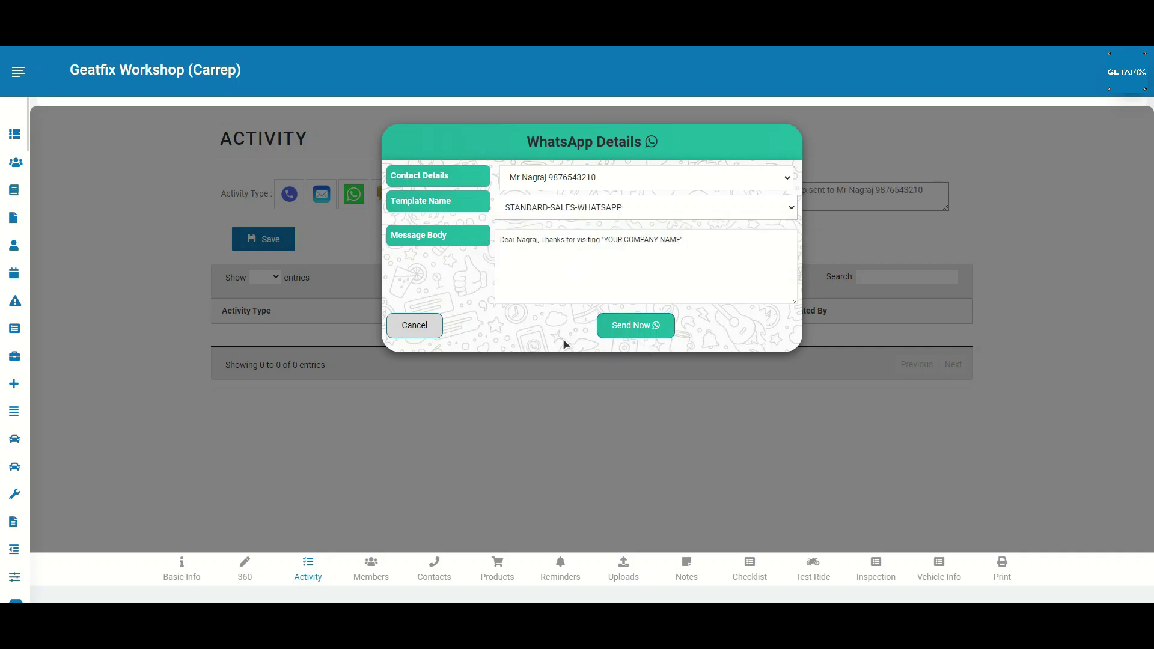
Step: Add a Manager as a second member of the deal
{"action": "left_click", "coordinate": [415, 325]}
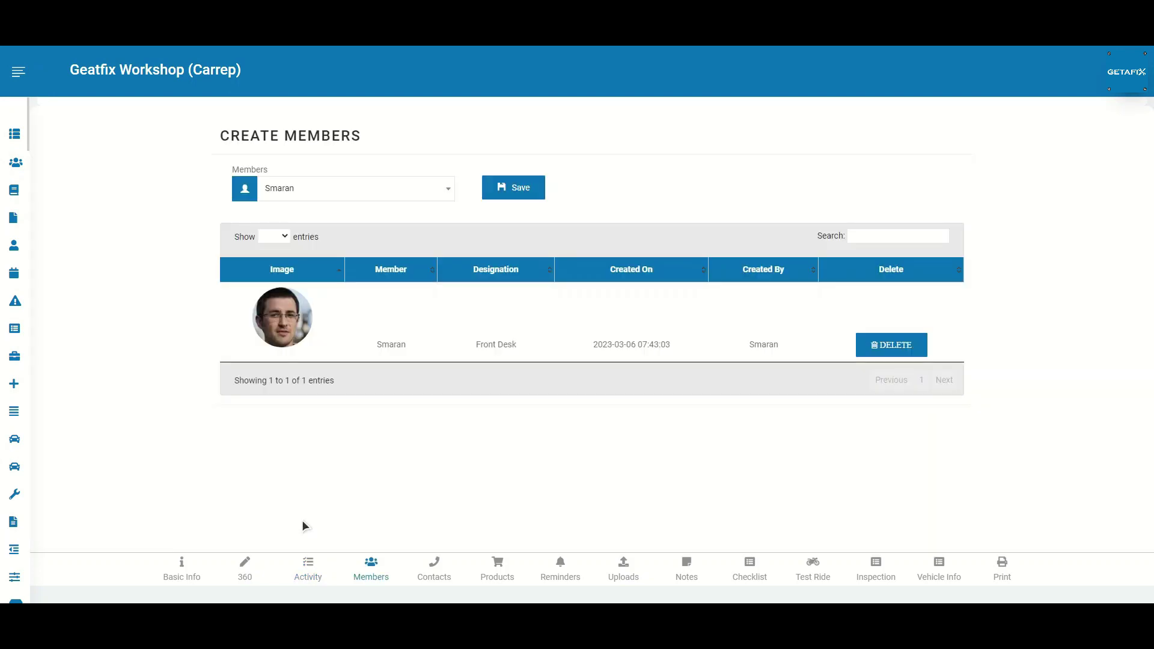
{"action": "left_click", "coordinate": [422, 190]}
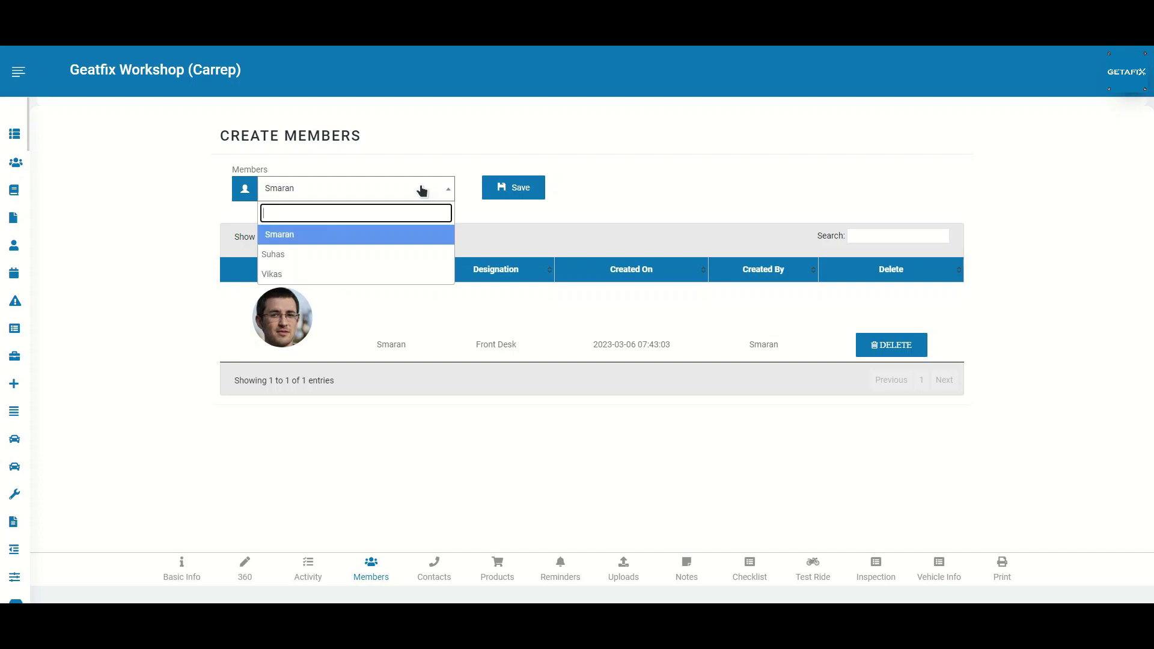
{"action": "left_click", "coordinate": [365, 255]}
{"action": "left_click", "coordinate": [515, 190]}
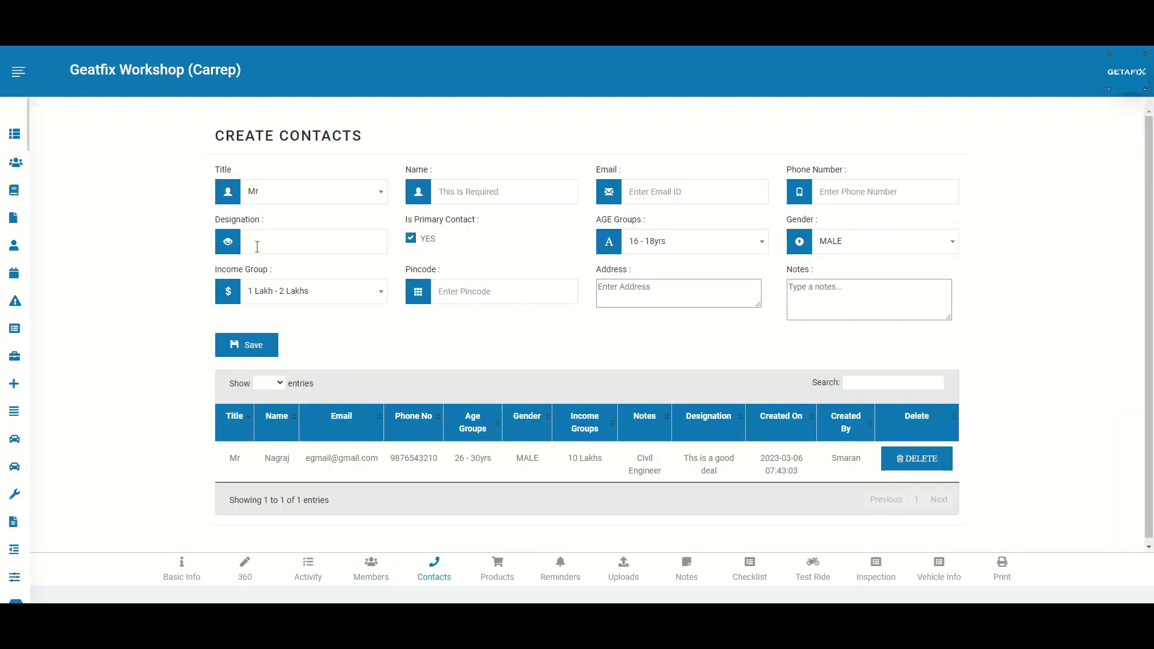
Step: Save a second contact with age group 26 - 30yrs and gender FEMALE
{"action": "left_click", "coordinate": [485, 192]}
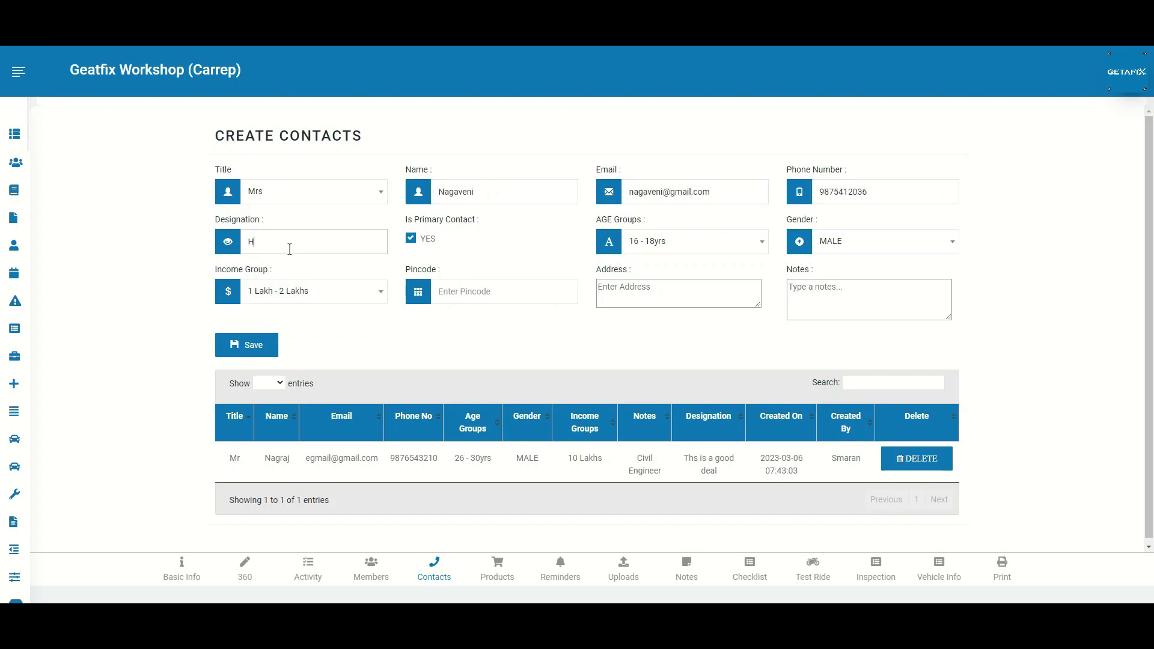
{"action": "left_click", "coordinate": [691, 241]}
{"action": "left_click", "coordinate": [665, 346]}
{"action": "left_click", "coordinate": [878, 241]}
{"action": "left_click", "coordinate": [855, 308]}
{"action": "left_click", "coordinate": [506, 294]}
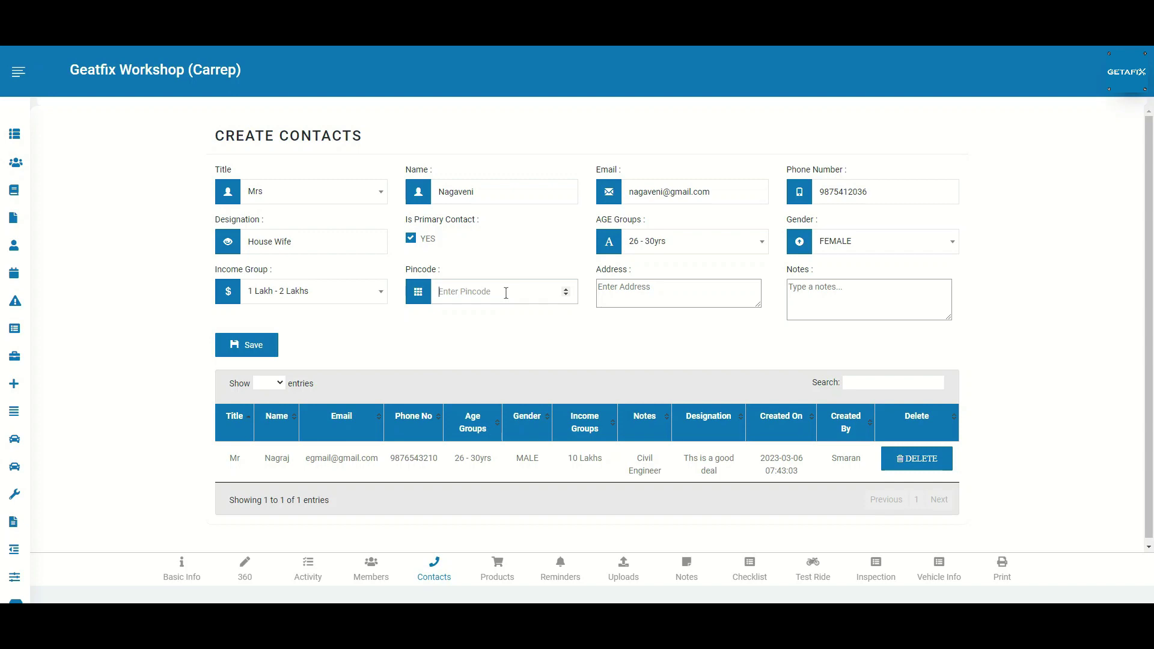
{"action": "left_click", "coordinate": [247, 345]}
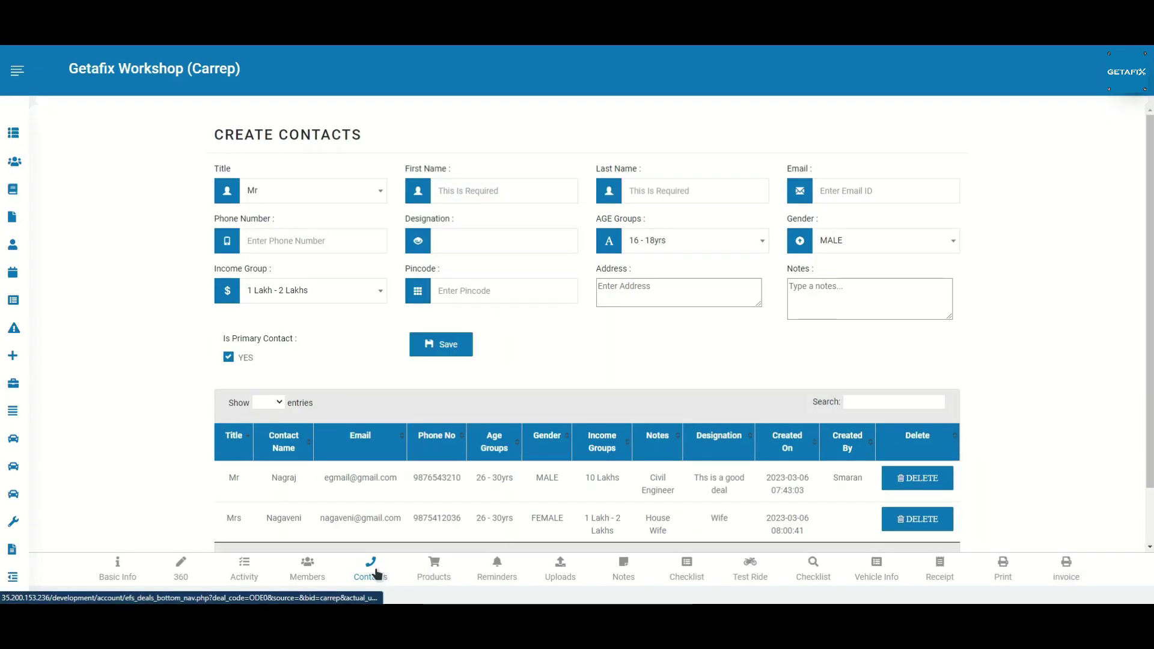
Step: Add a HYUNDAI SANTRO XING to the customer's products and generate its 1572.00 quotation
{"action": "left_click", "coordinate": [429, 567]}
{"action": "left_click", "coordinate": [304, 157]}
{"action": "type", "text": "Hyn"}
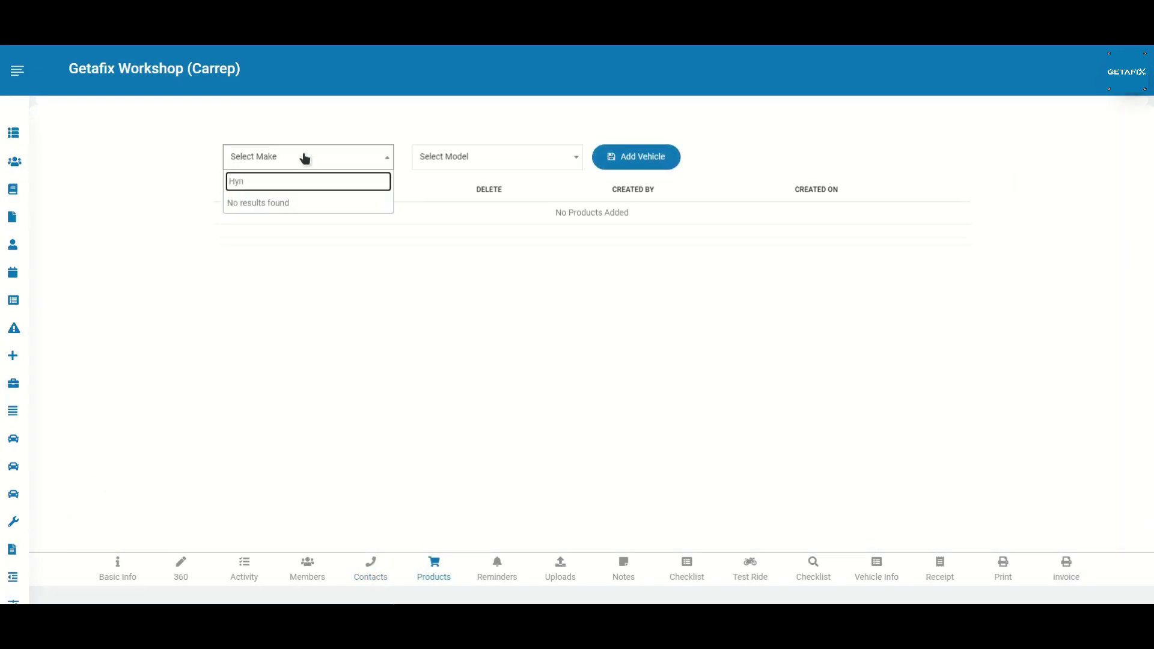
{"action": "key", "text": "BackSpace"}
{"action": "left_click", "coordinate": [277, 204]}
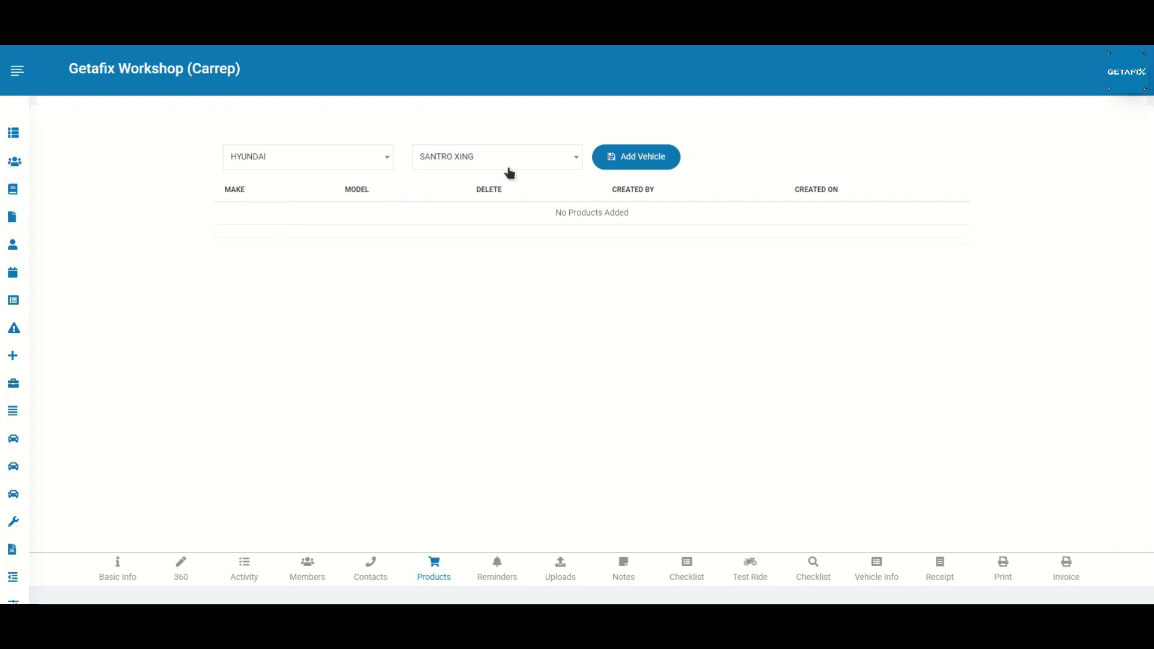
{"action": "left_click", "coordinate": [627, 166]}
{"action": "left_click", "coordinate": [841, 182]}
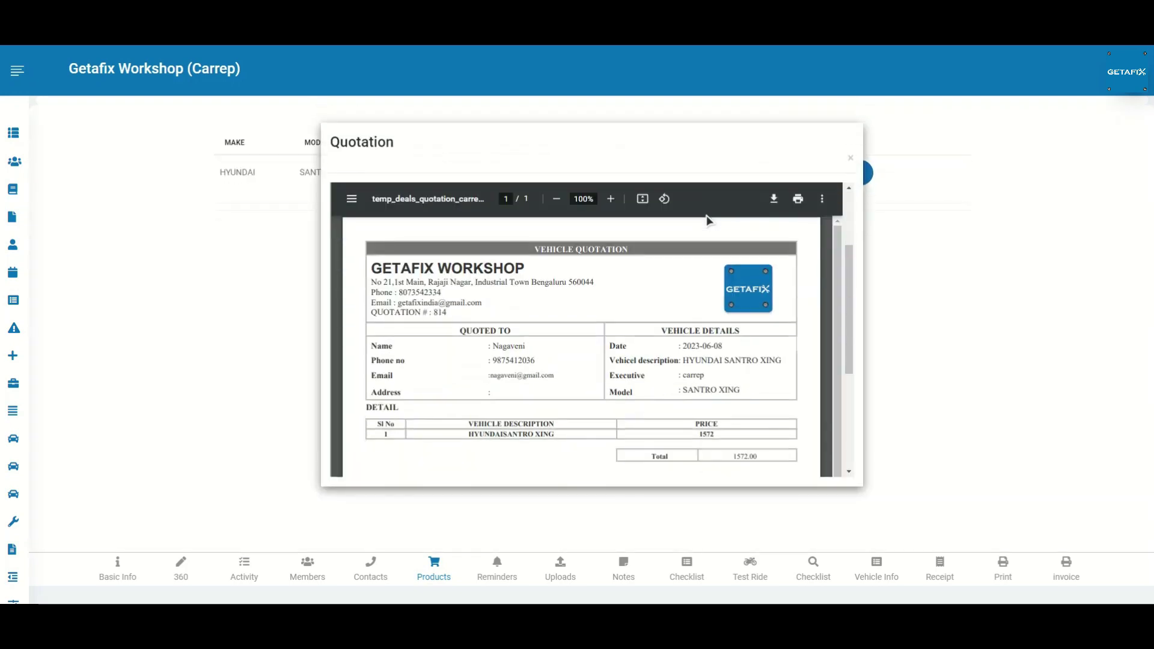
{"action": "scroll", "coordinate": [706, 241], "scroll_direction": "down", "scroll_amount": 10}
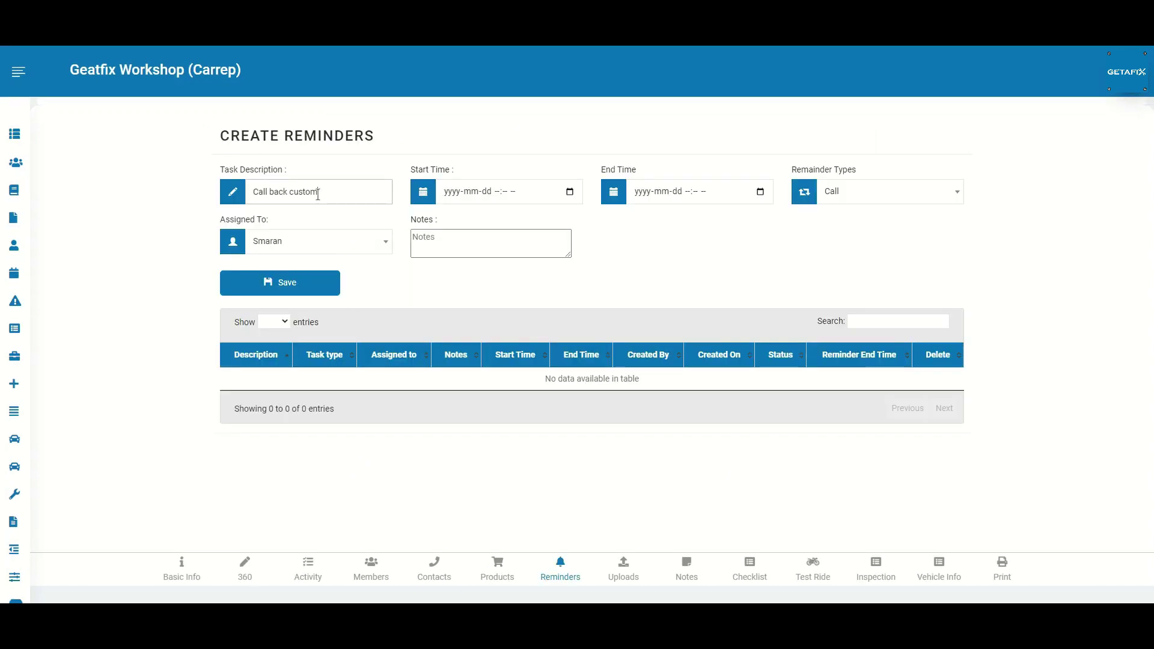
Step: Set the call-back reminder to start at 09:45 PM and choose its end time
{"action": "left_click", "coordinate": [570, 191]}
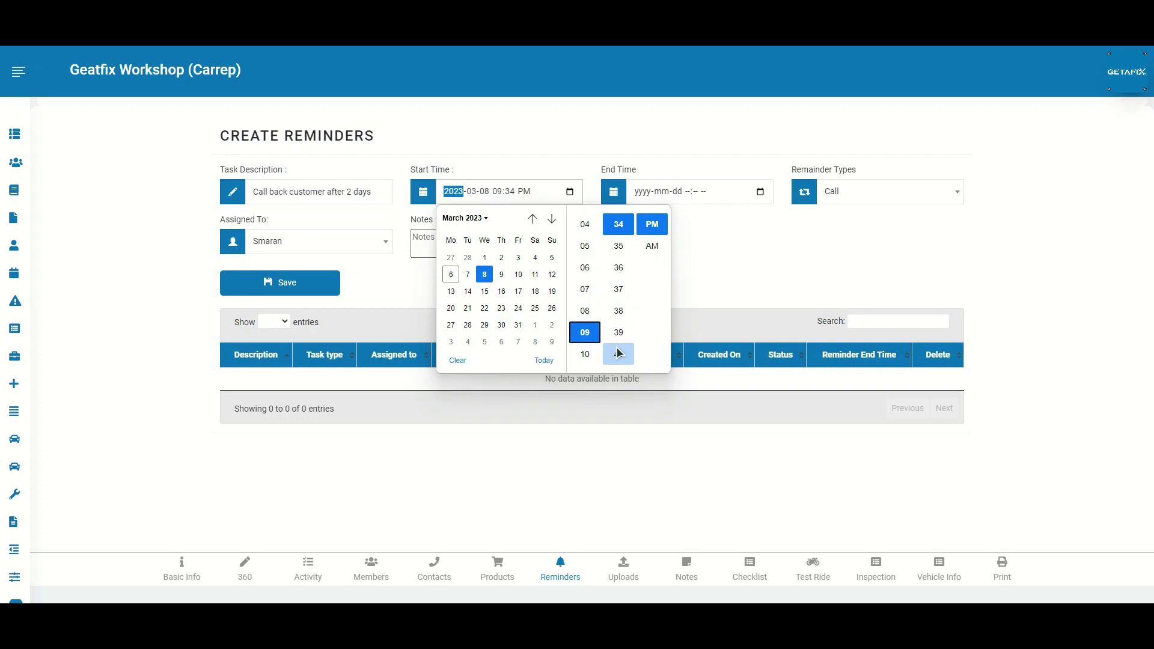
{"action": "left_click", "coordinate": [619, 354]}
{"action": "left_click", "coordinate": [691, 192]}
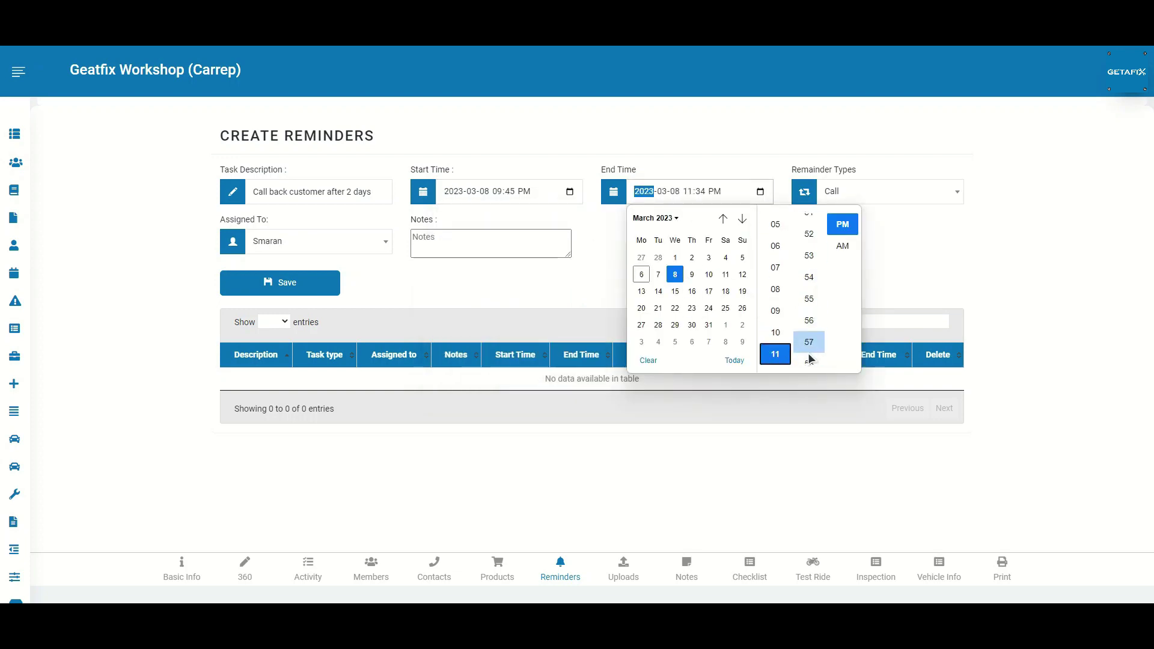
{"action": "left_click", "coordinate": [897, 280]}
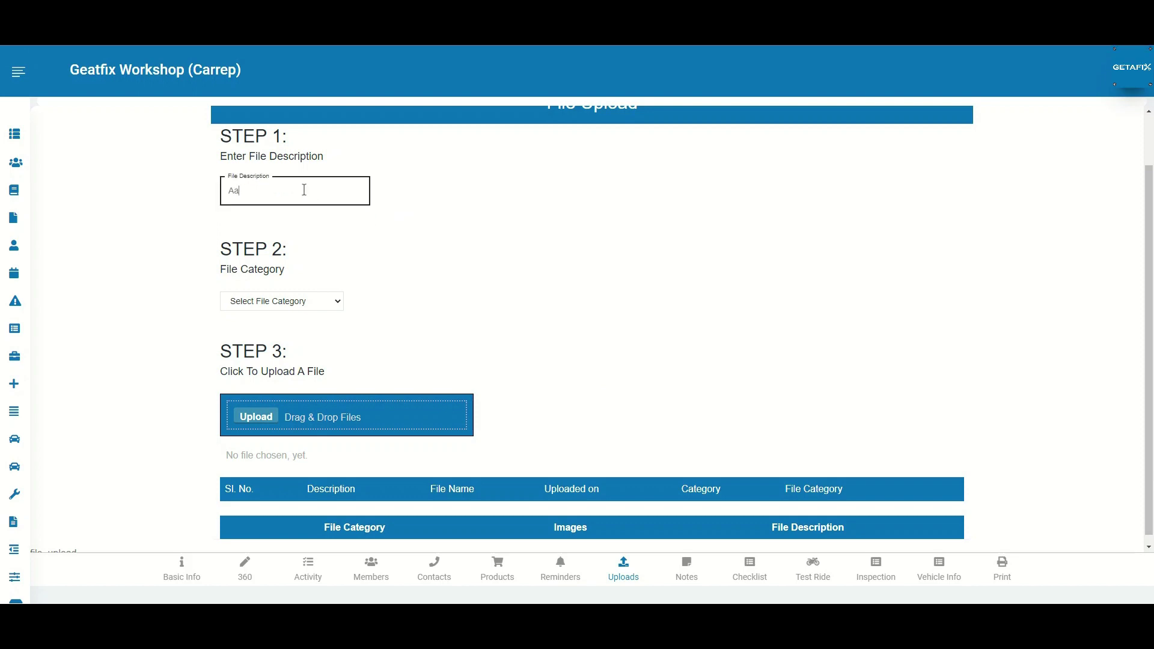
Step: Upload aadhar Card.pdf under the Aadhaar Card file category
{"action": "left_click", "coordinate": [329, 296]}
{"action": "left_click", "coordinate": [315, 329]}
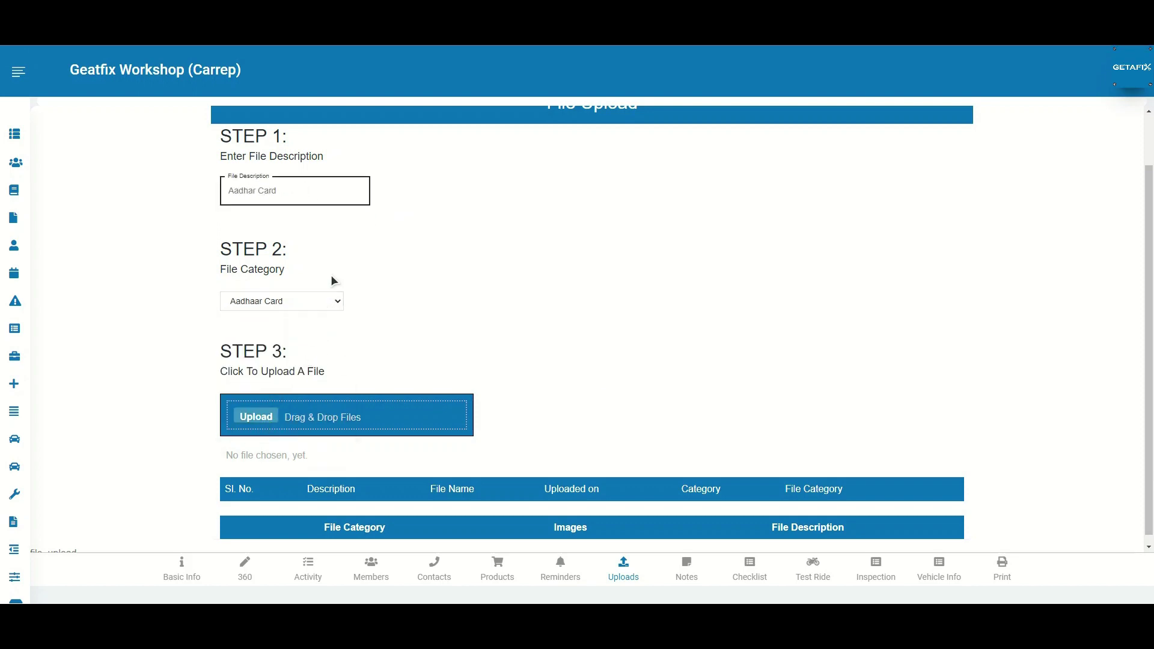
{"action": "left_click", "coordinate": [256, 417]}
{"action": "left_click", "coordinate": [135, 99]}
{"action": "left_click", "coordinate": [468, 288]}
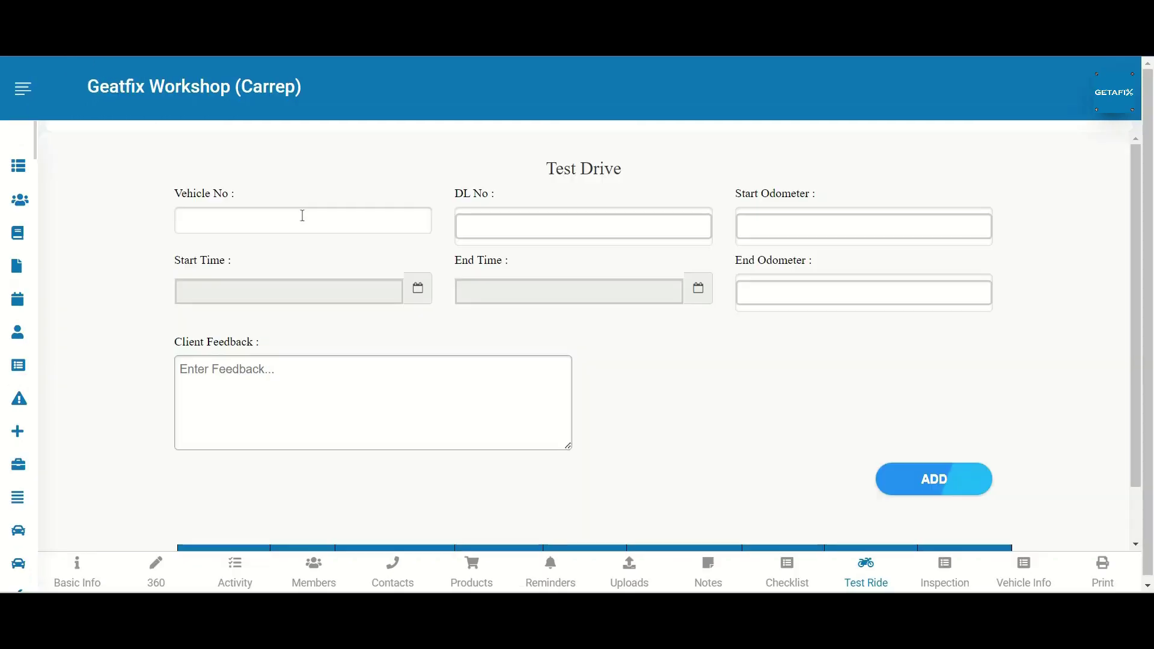
Step: Enter the test ride vehicle and licence numbers, start odometer 1547, and start and end times
{"action": "left_click", "coordinate": [303, 216]}
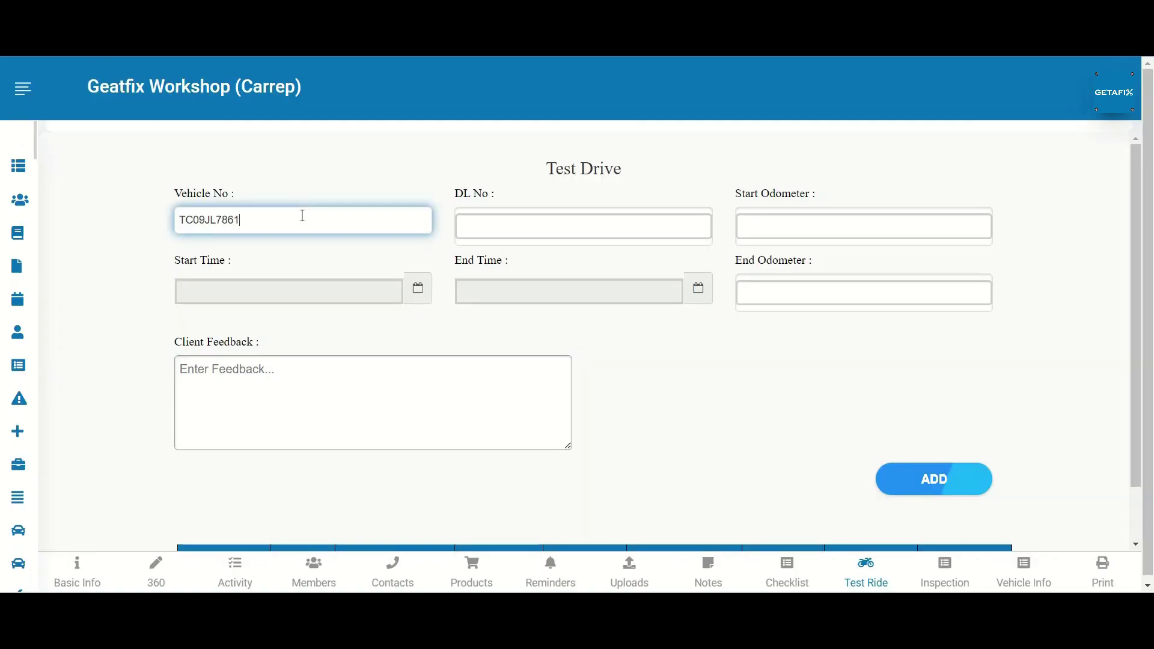
{"action": "key", "text": "Tab"}
{"action": "type", "text": "K"}
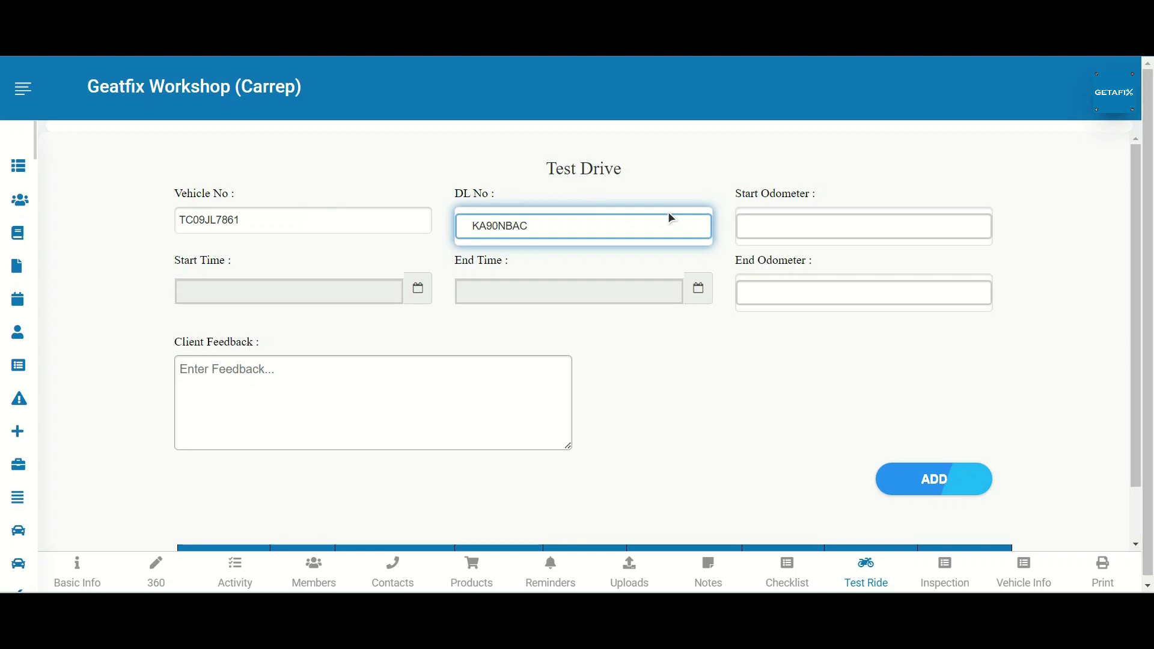
{"action": "left_click", "coordinate": [791, 232]}
{"action": "left_click", "coordinate": [409, 293]}
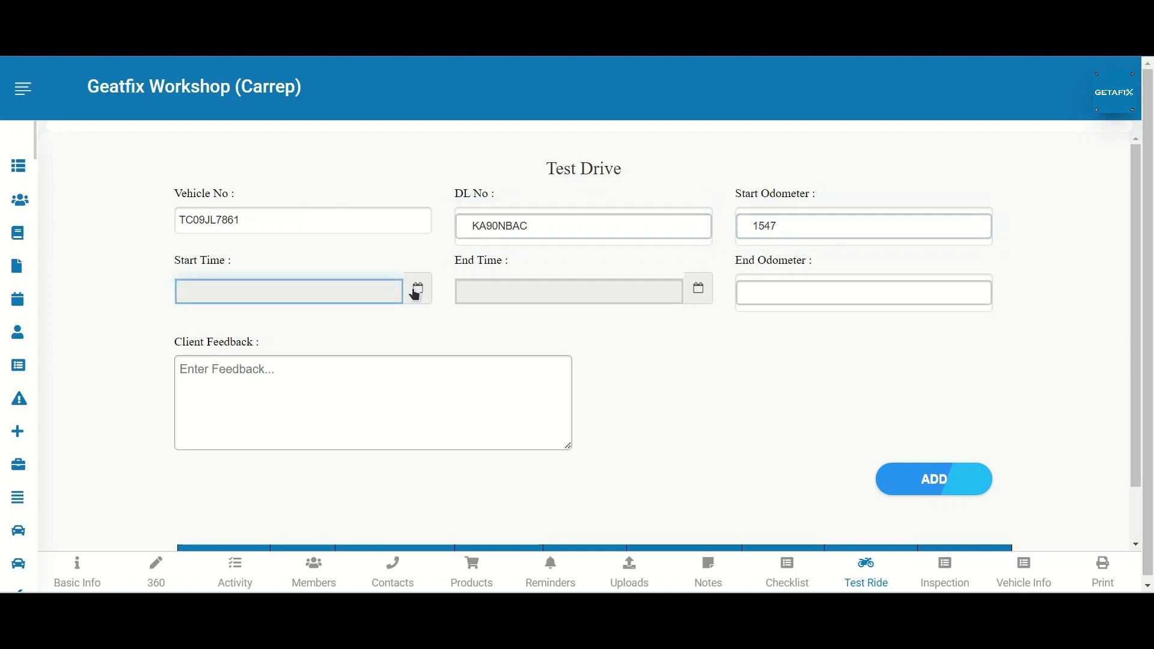
{"action": "left_click", "coordinate": [698, 288]}
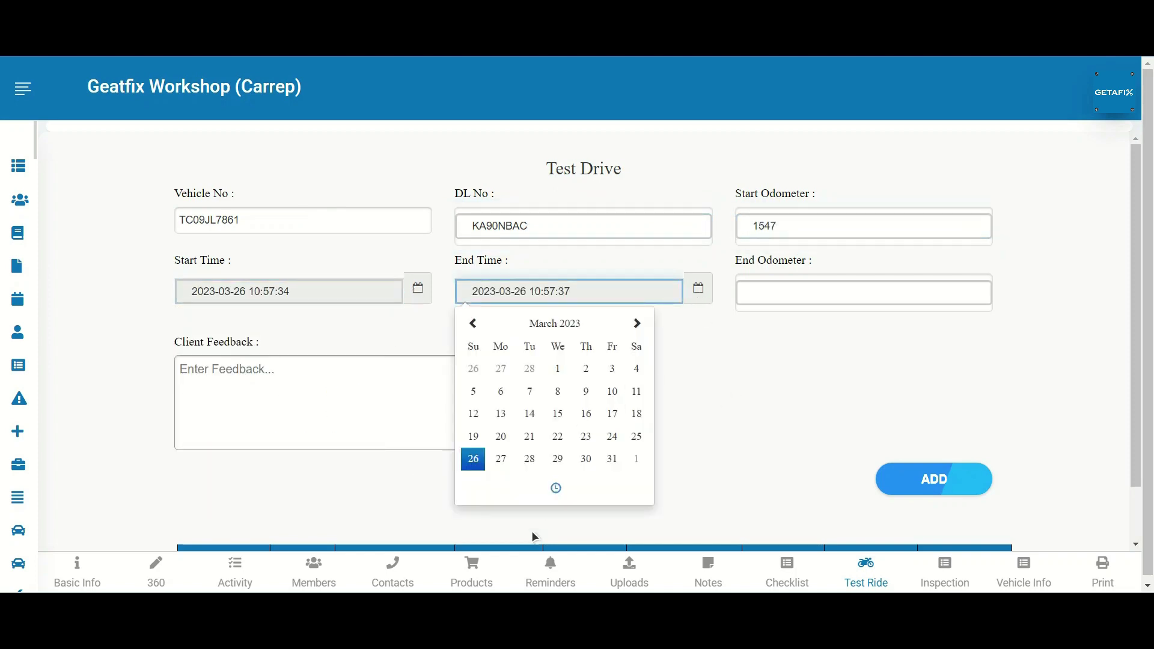
{"action": "left_click", "coordinate": [553, 487]}
{"action": "left_click", "coordinate": [542, 371]}
{"action": "left_click", "coordinate": [543, 371]}
{"action": "left_click", "coordinate": [543, 370]}
{"action": "left_click", "coordinate": [543, 371]}
{"action": "left_click", "coordinate": [543, 371]}
{"action": "left_click", "coordinate": [543, 371]}
{"action": "left_click", "coordinate": [543, 371]}
{"action": "left_click", "coordinate": [543, 371]}
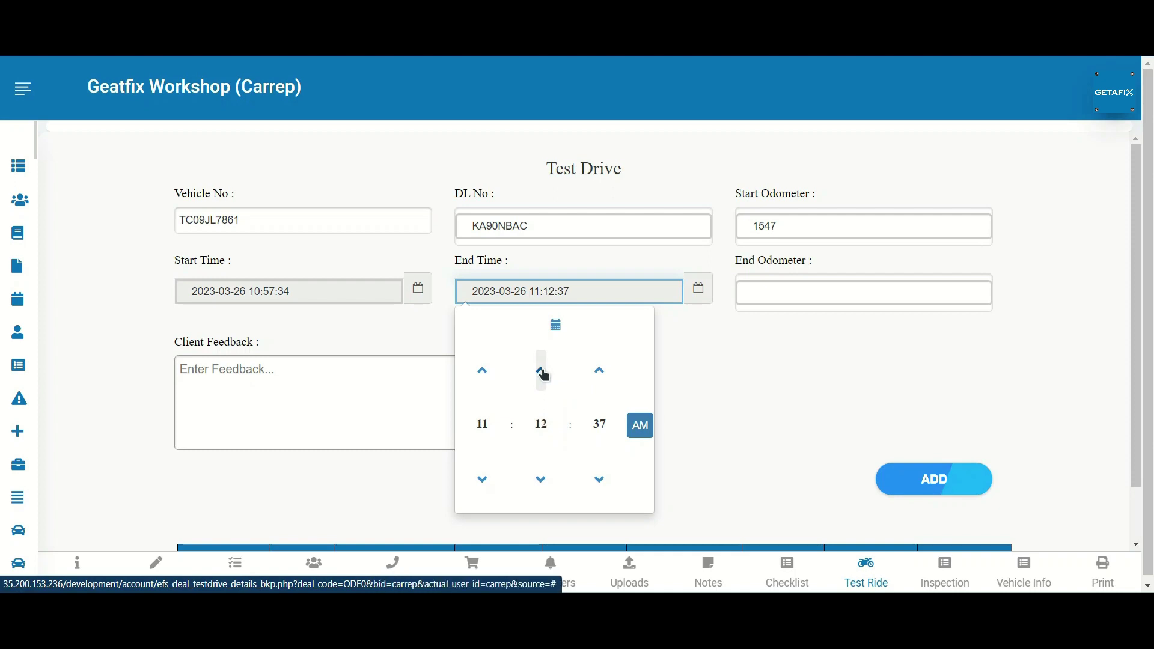
Step: Enter end odometer 1560 and feedback 'Great Drive', then add the test drive record
{"action": "left_click", "coordinate": [850, 295]}
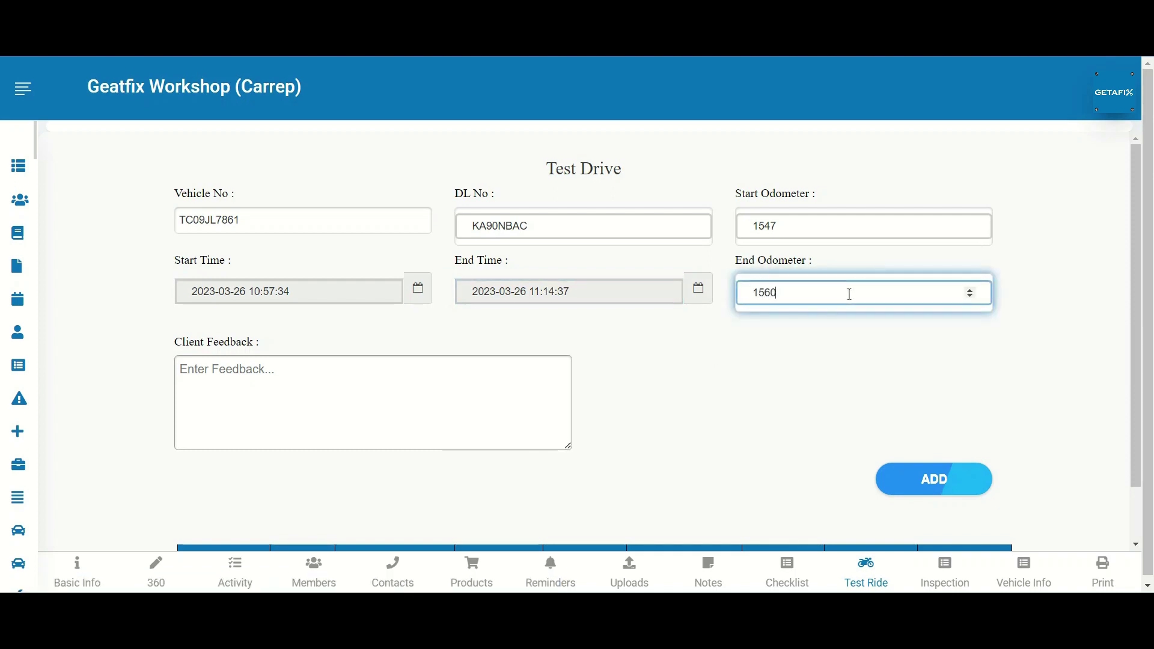
{"action": "left_click", "coordinate": [306, 433]}
{"action": "type", "text": "Great Drive"}
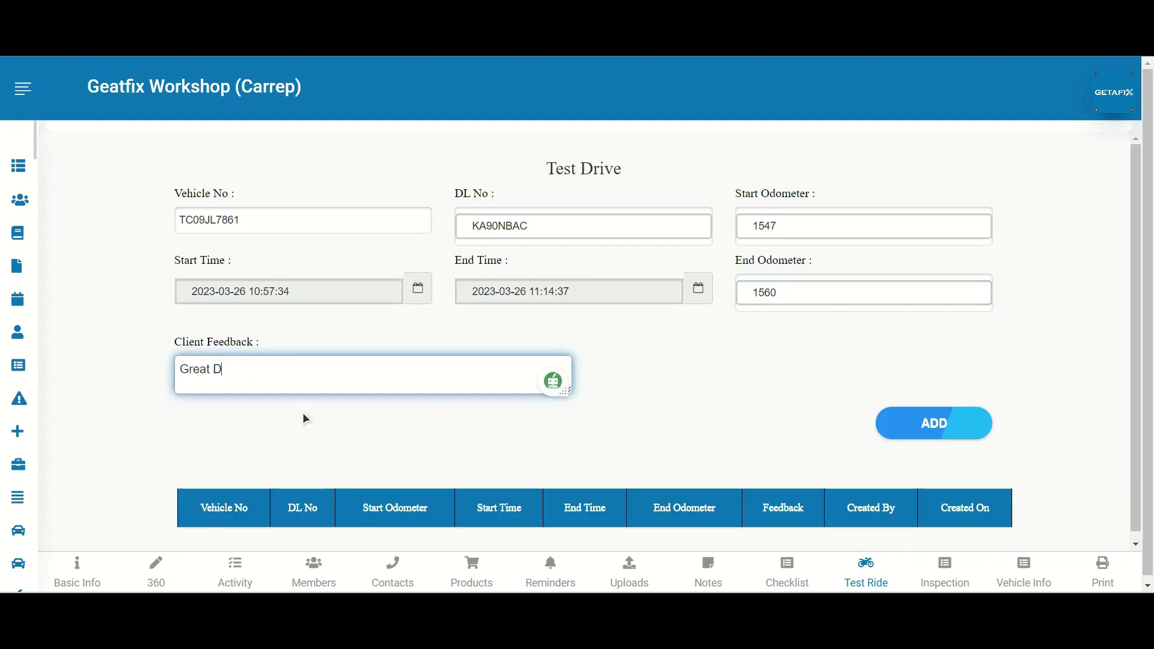
{"action": "left_click", "coordinate": [947, 427]}
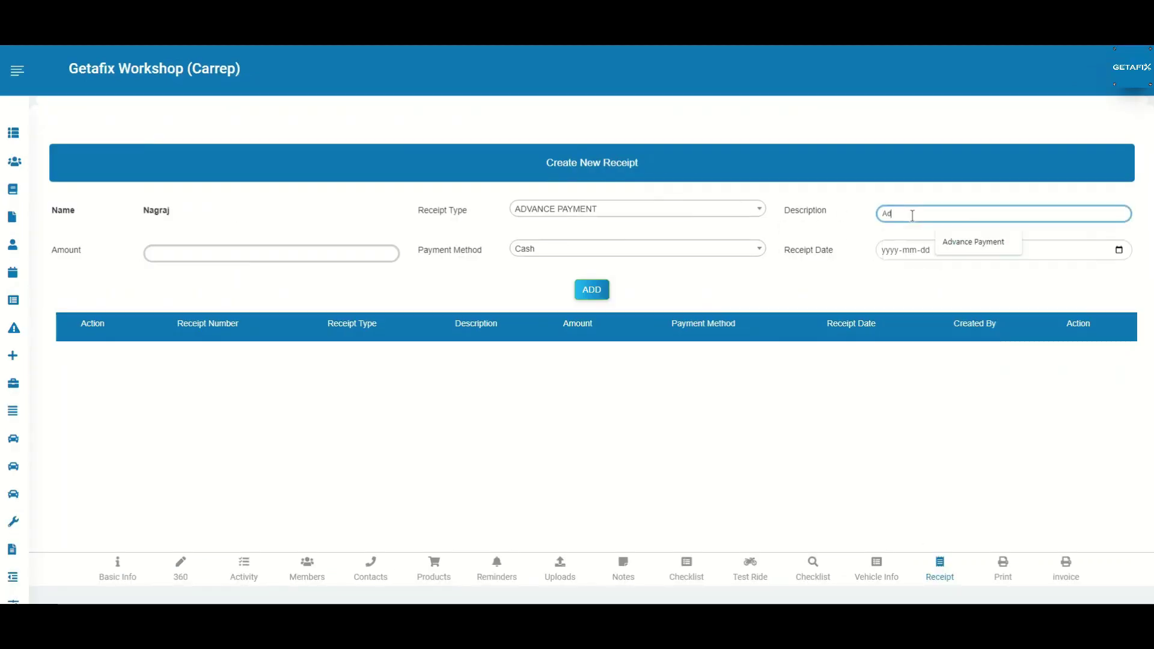
Step: Add a 15000 'Advance Payment' receipt dated 2023-06-08
{"action": "left_click", "coordinate": [913, 214]}
{"action": "type", "text": "Advance Pay"}
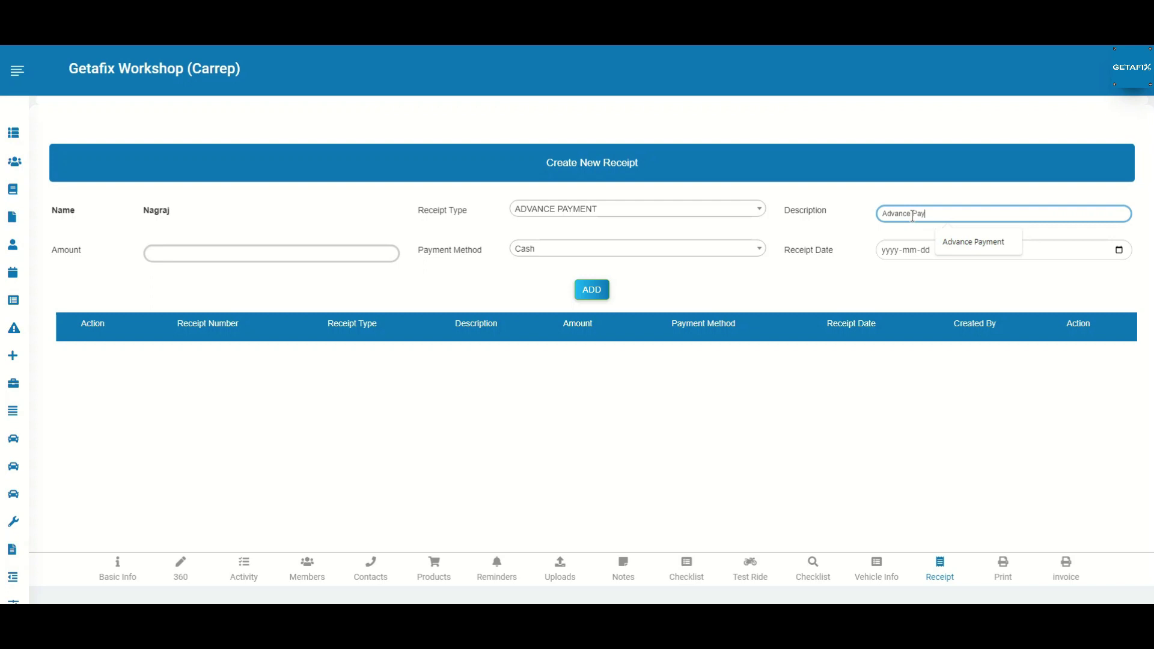
{"action": "type", "text": "ment"}
{"action": "key", "text": "Tab"}
{"action": "type", "text": "1"}
{"action": "left_click", "coordinate": [1119, 250]}
{"action": "left_click", "coordinate": [944, 331]}
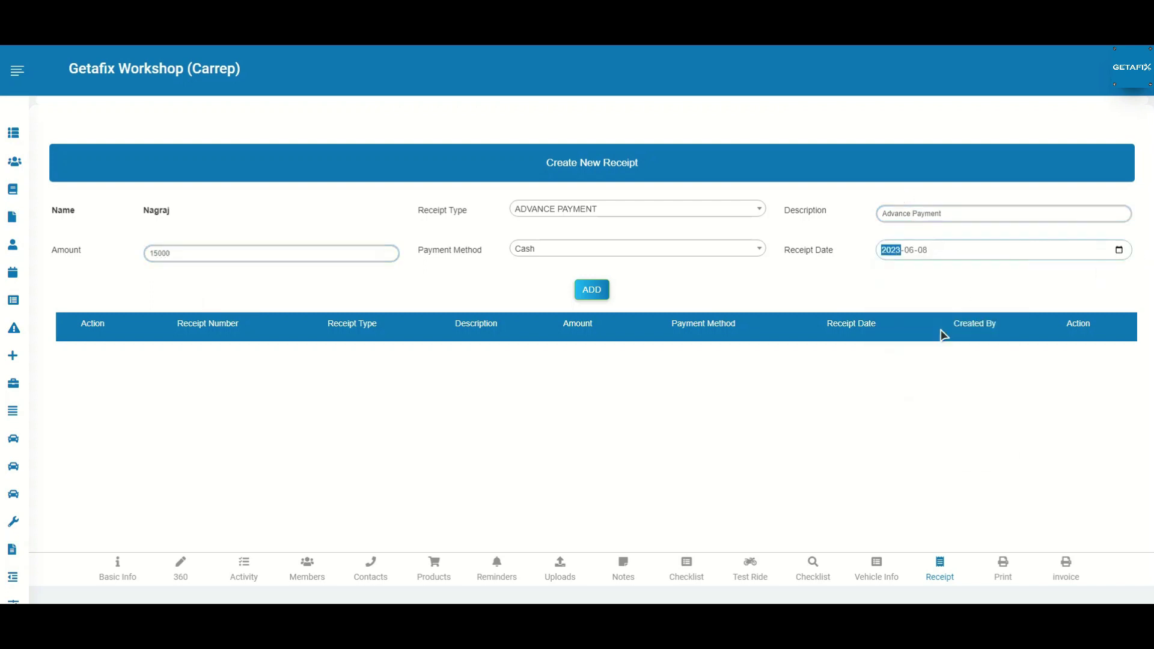
{"action": "left_click", "coordinate": [592, 290]}
Step: Add a 2500 RTO Fee receipt dated 2023-06-08
{"action": "left_click", "coordinate": [637, 208]}
{"action": "left_click", "coordinate": [622, 268]}
{"action": "left_click", "coordinate": [890, 213]}
{"action": "type", "text": "RTO Fees"}
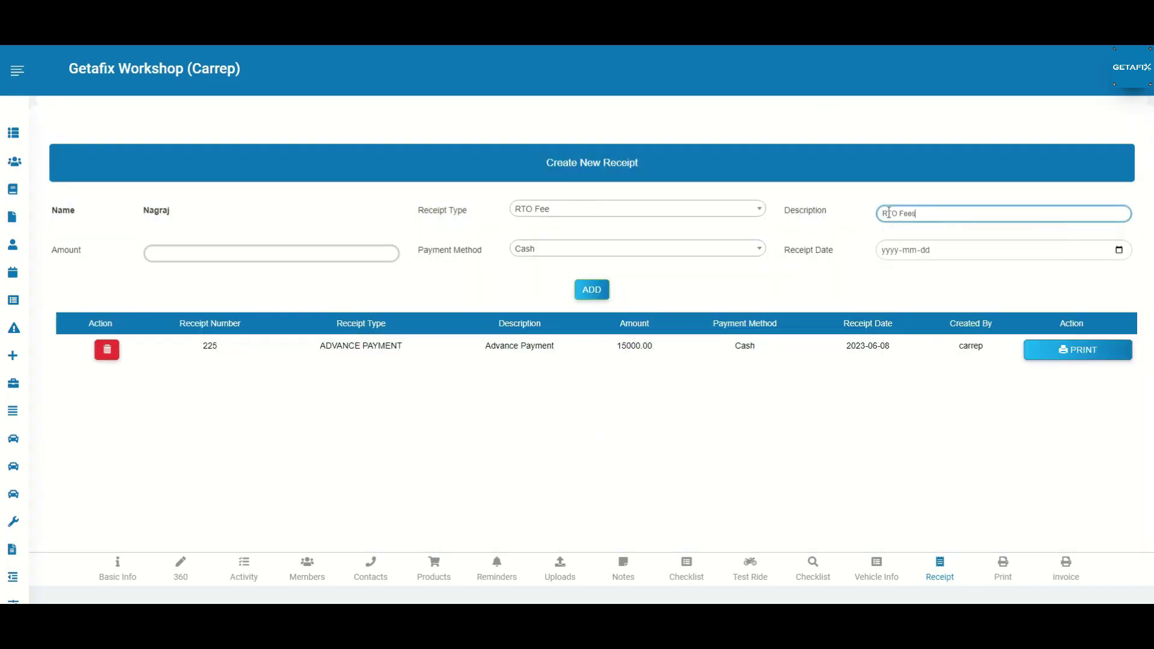
{"action": "left_click", "coordinate": [179, 253]}
{"action": "type", "text": "2500"}
{"action": "left_click", "coordinate": [638, 248]}
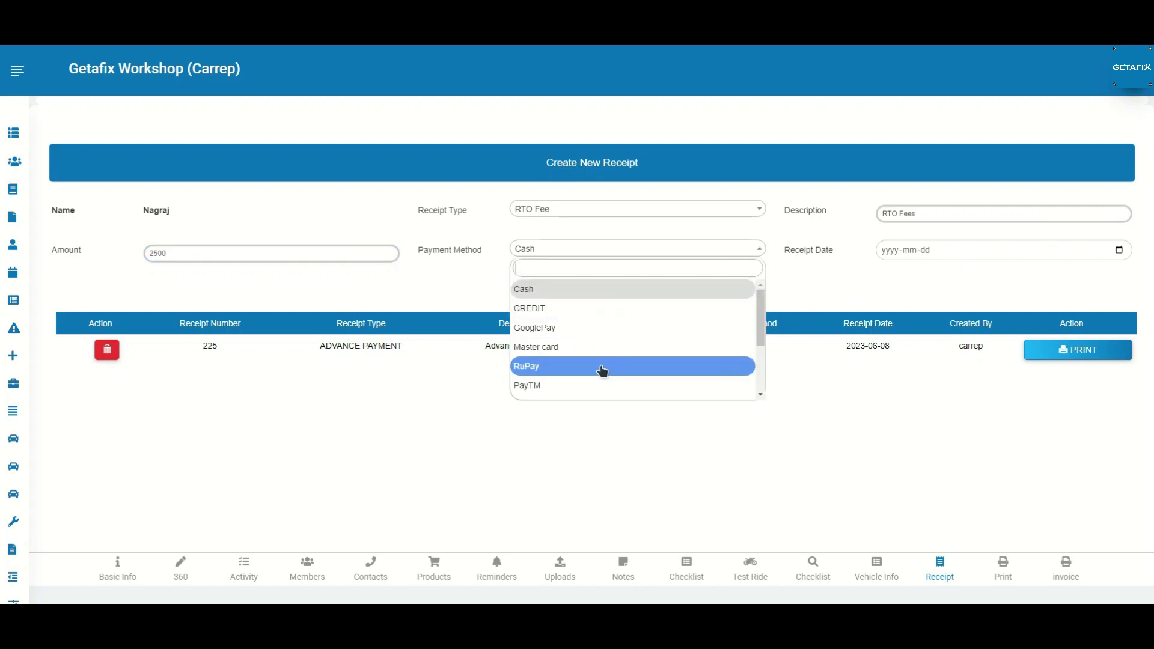
{"action": "left_click", "coordinate": [601, 369]}
{"action": "left_click", "coordinate": [1119, 250]}
{"action": "left_click", "coordinate": [943, 331]}
{"action": "key", "text": "Return"}
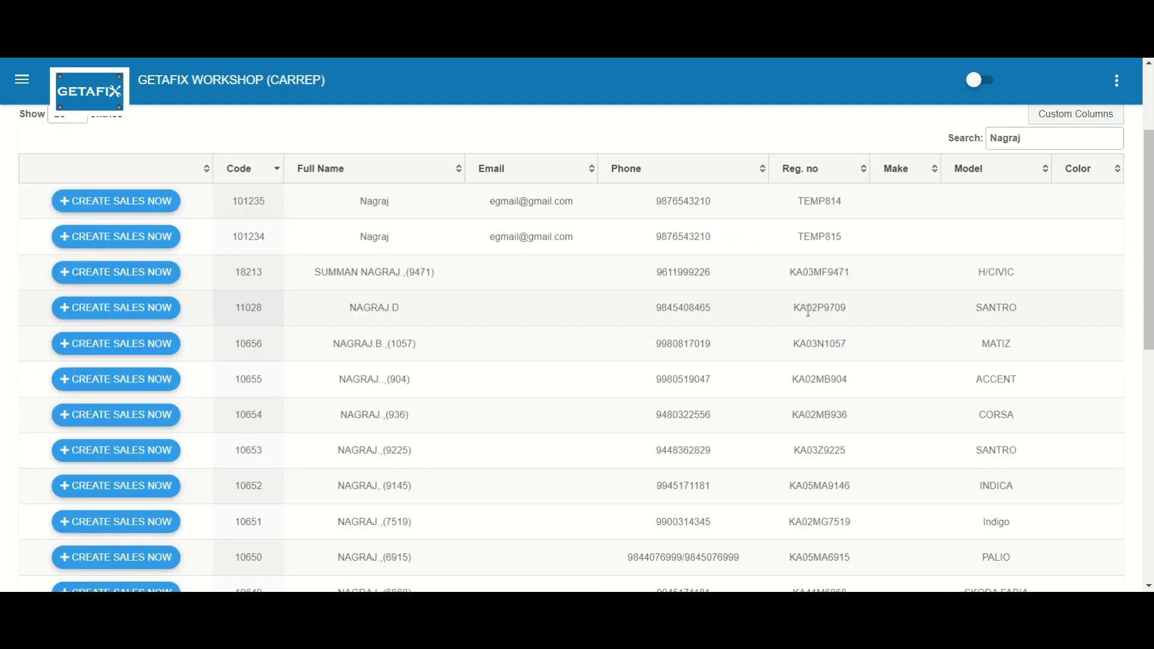
Step: Create a new sales order and add the JUPITER ZX vehicle by pasting its code
{"action": "left_click", "coordinate": [77, 201]}
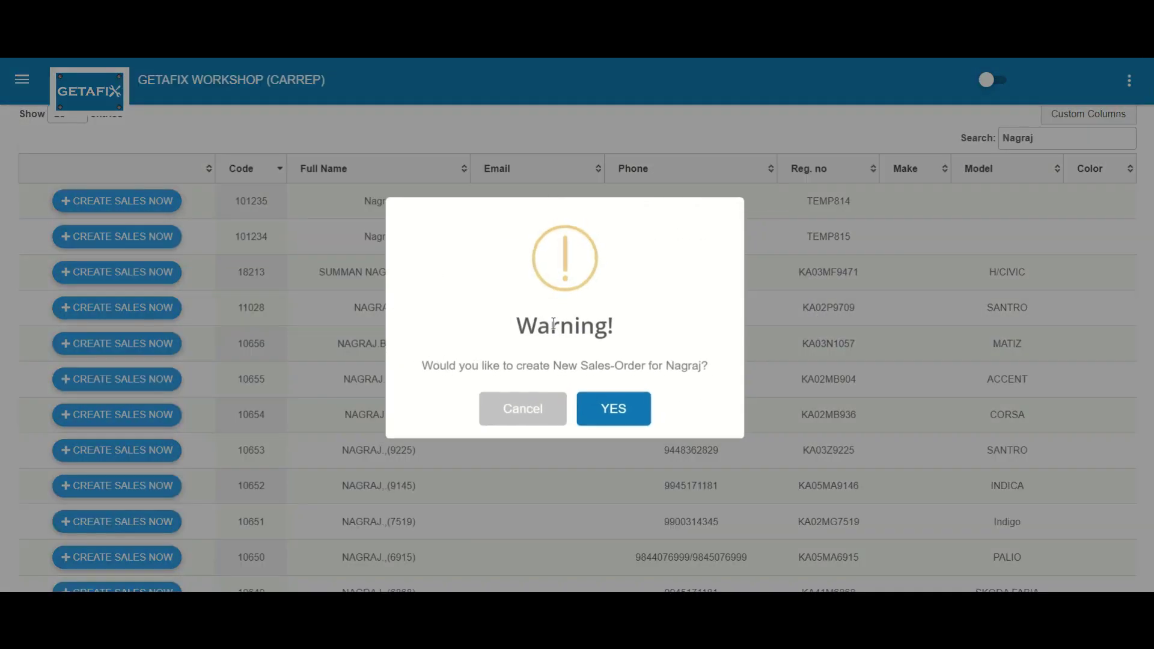
{"action": "left_click", "coordinate": [606, 399]}
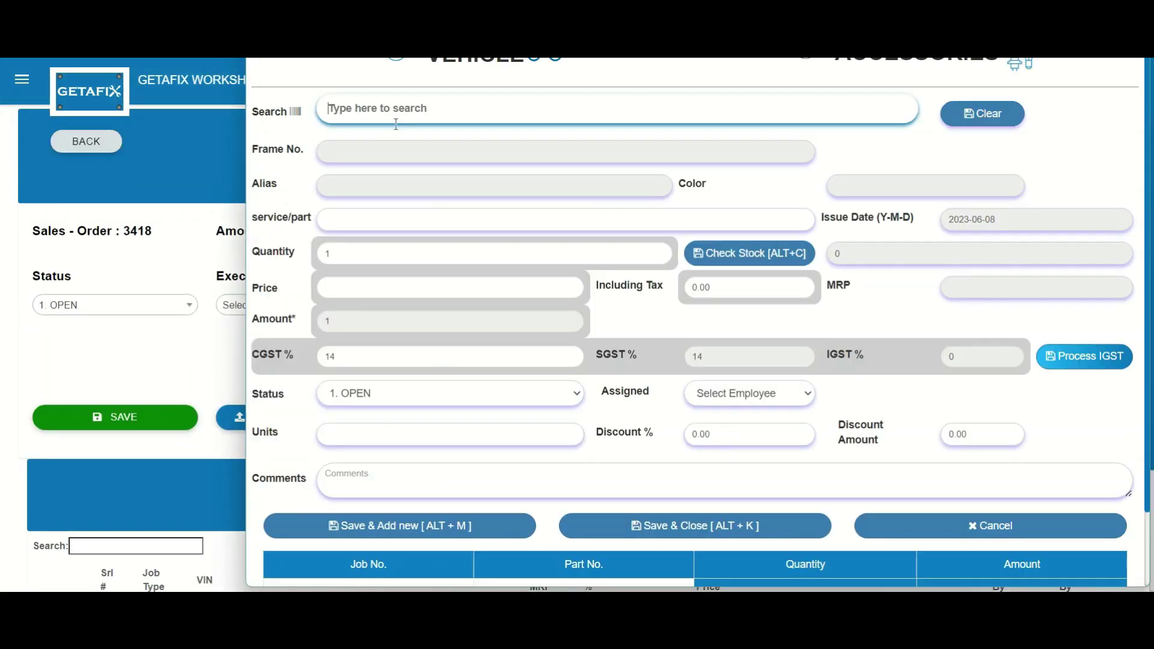
{"action": "key", "text": "ctrl+v"}
{"action": "key", "text": "alt+m"}
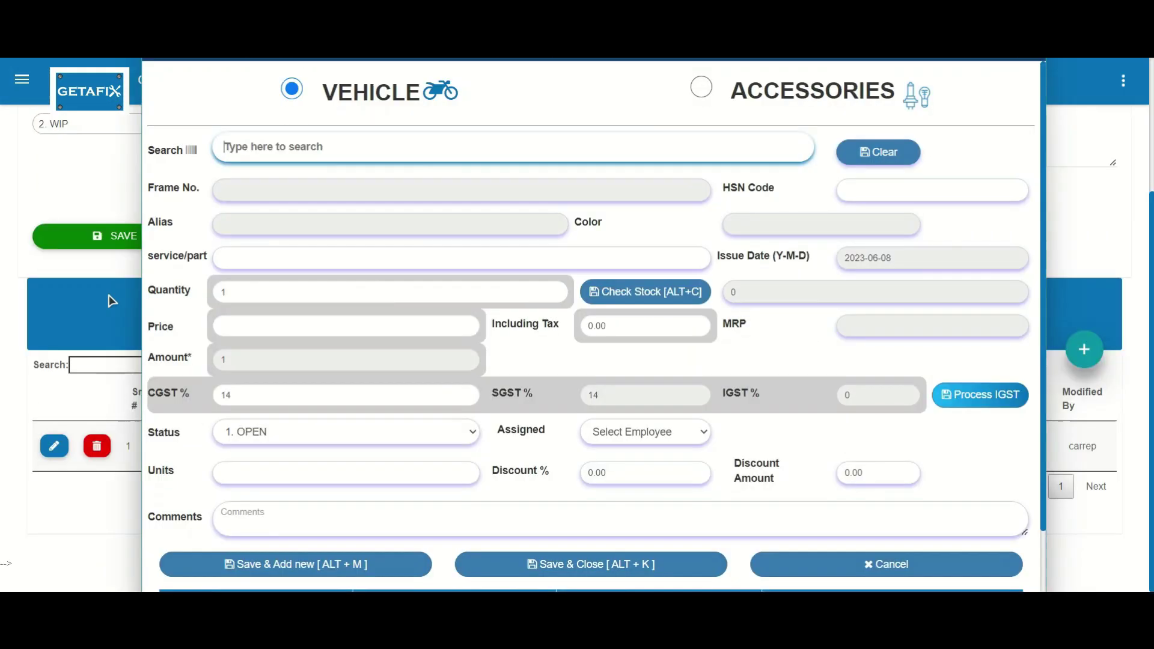
Step: Add the FENDER ASSY RH XUV 500 accessory, save, and bring up financer details
{"action": "type", "text": "9"}
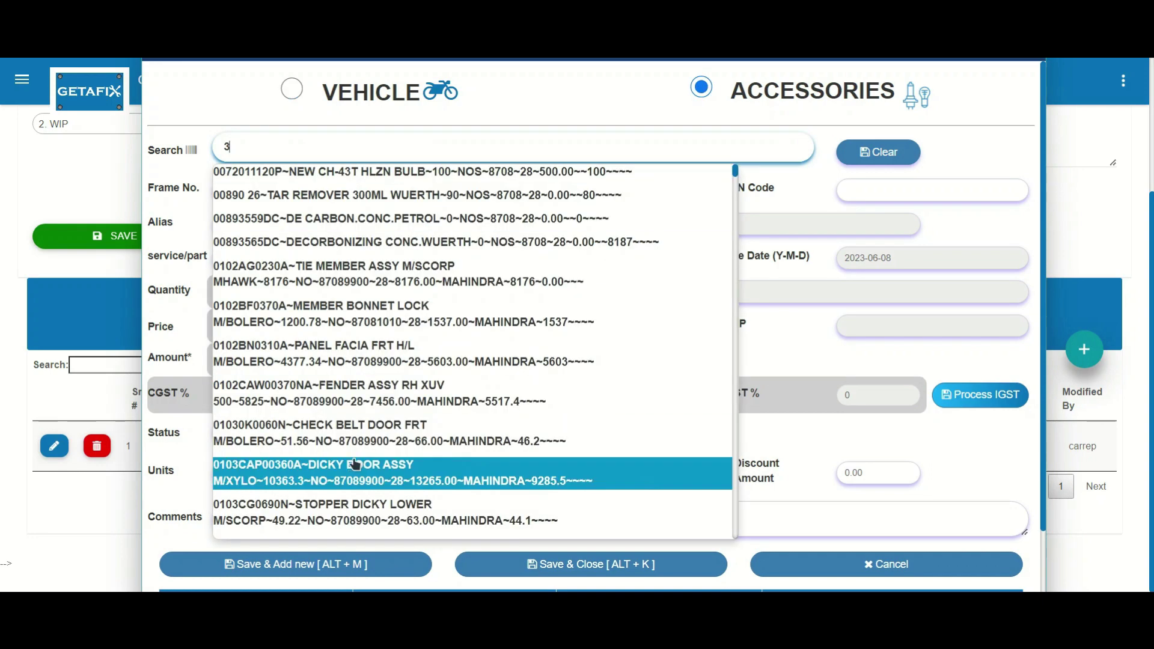
{"action": "left_click", "coordinate": [291, 391]}
{"action": "left_click", "coordinate": [618, 575]}
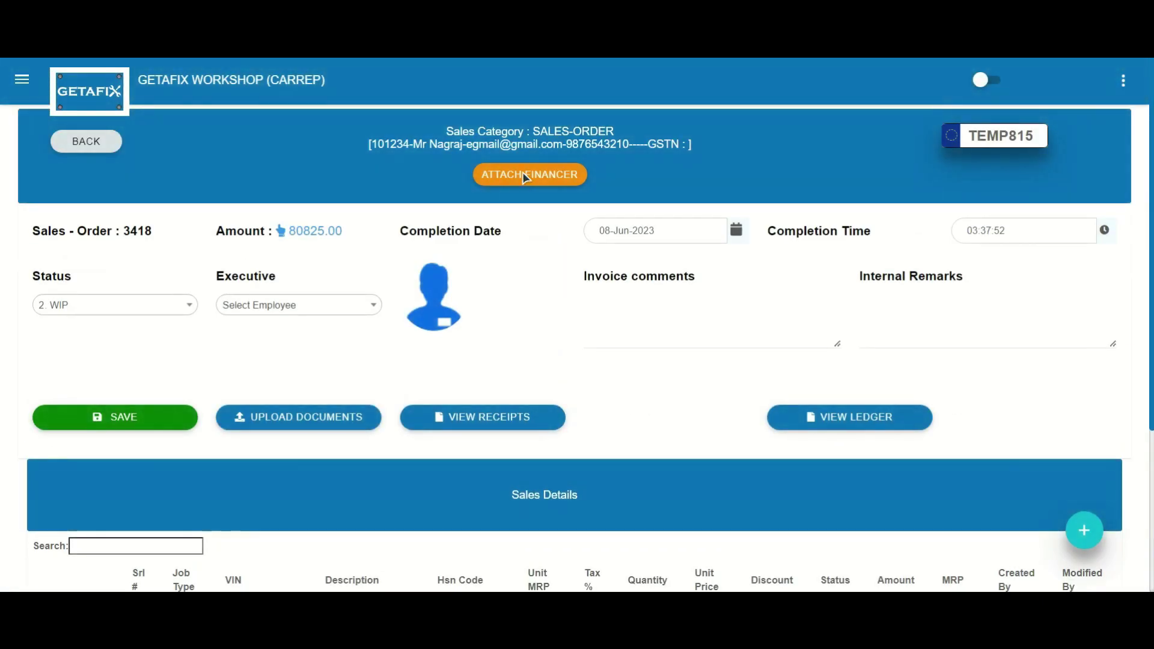
{"action": "left_click", "coordinate": [525, 176]}
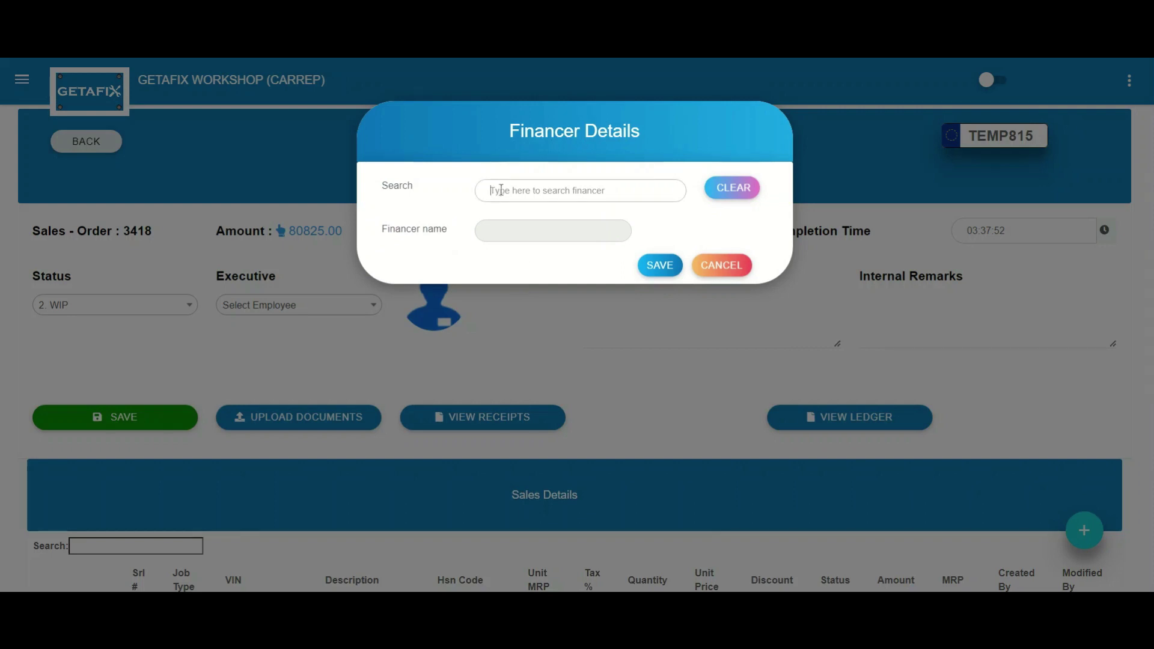
Step: Attach 100145~BAJAJ as the financer and save
{"action": "type", "text": "ba"}
{"action": "left_click", "coordinate": [528, 222]}
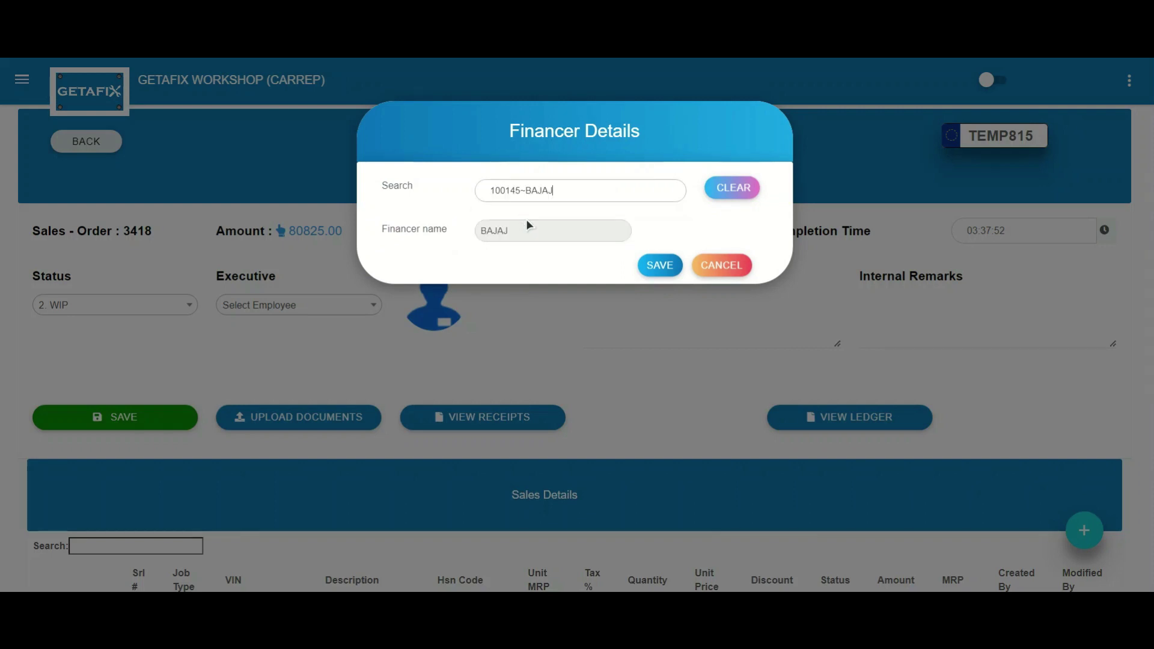
{"action": "left_click", "coordinate": [660, 267]}
{"action": "left_click", "coordinate": [563, 412]}
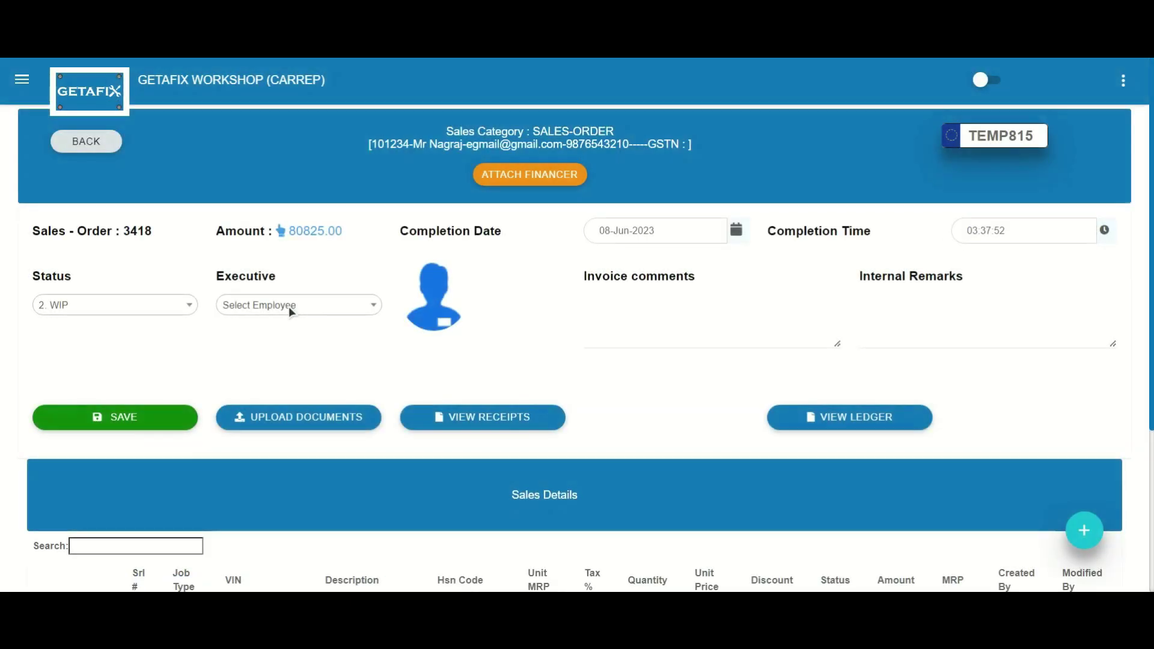
Step: Review the customer's receipts, then open the customer ledger
{"action": "left_click", "coordinate": [466, 420]}
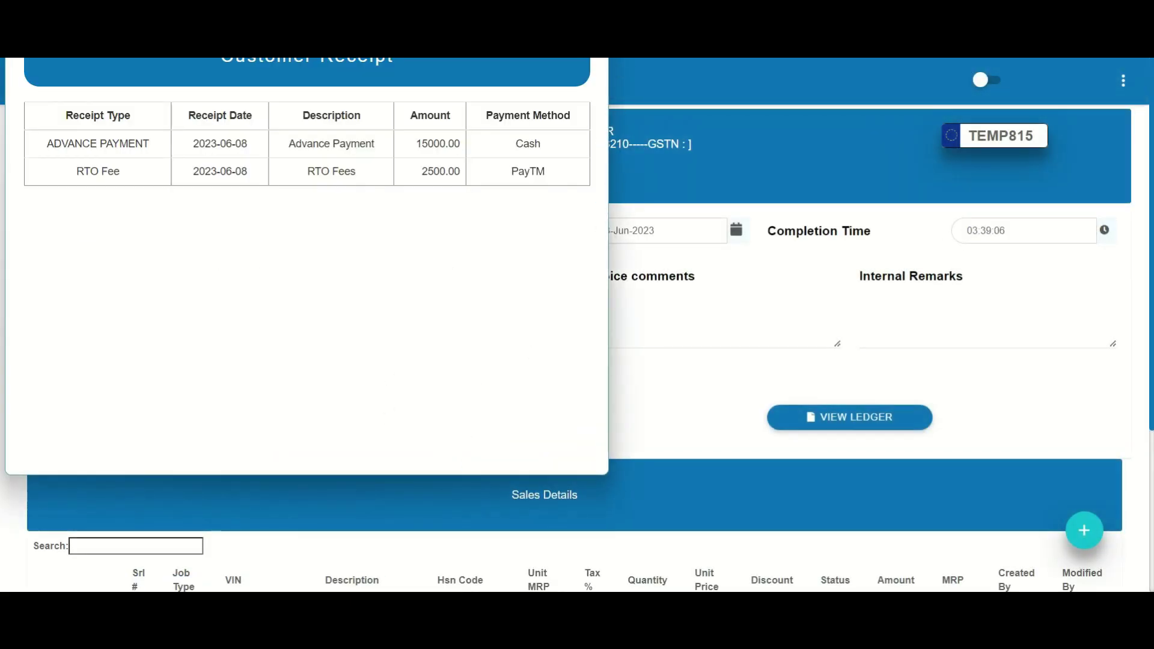
{"action": "key", "text": "Escape"}
{"action": "left_click", "coordinate": [827, 425]}
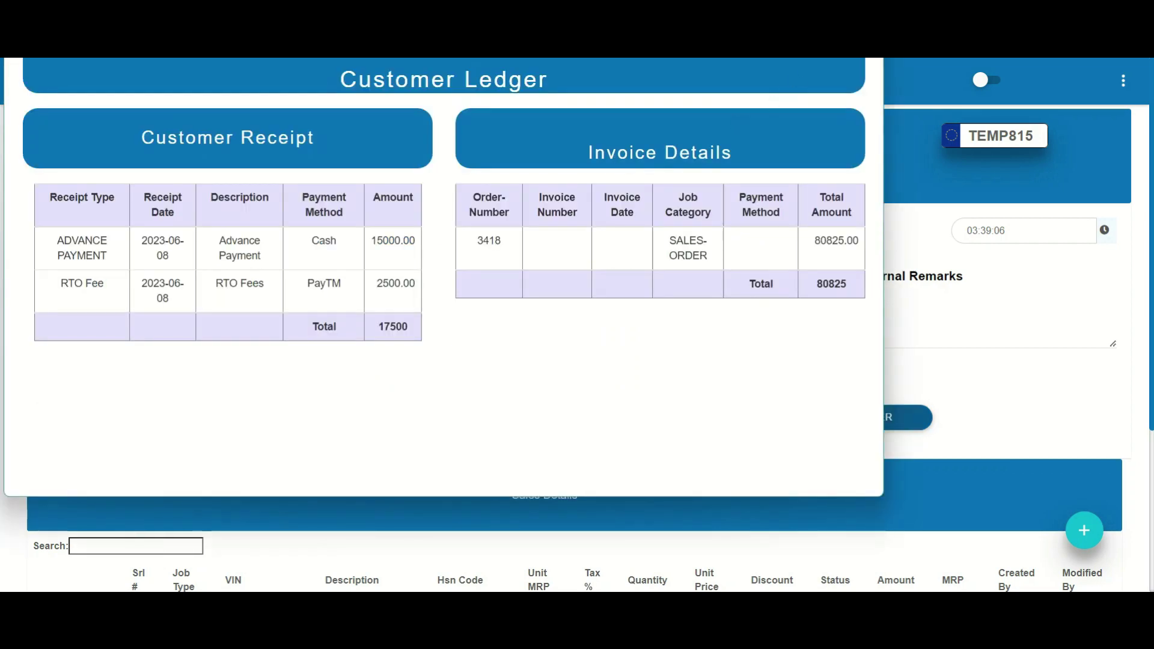
Step: Upload a PDF to the sales order under the Hypothecation document category
{"action": "key", "text": "Escape"}
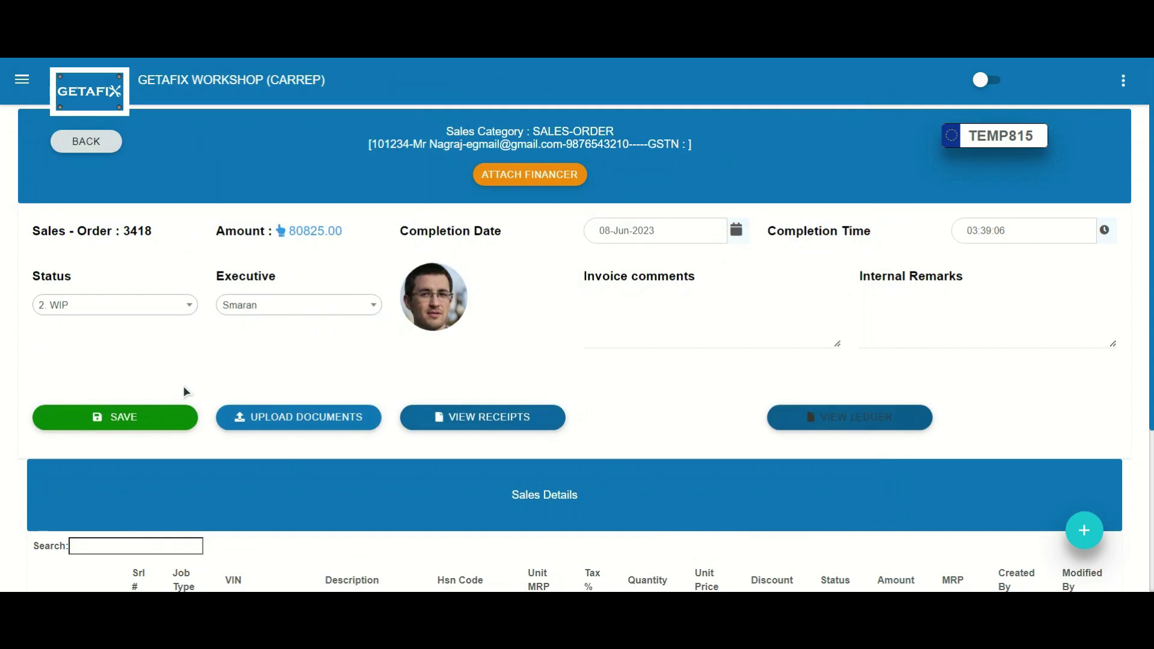
{"action": "left_click", "coordinate": [262, 421]}
{"action": "left_click", "coordinate": [77, 224]}
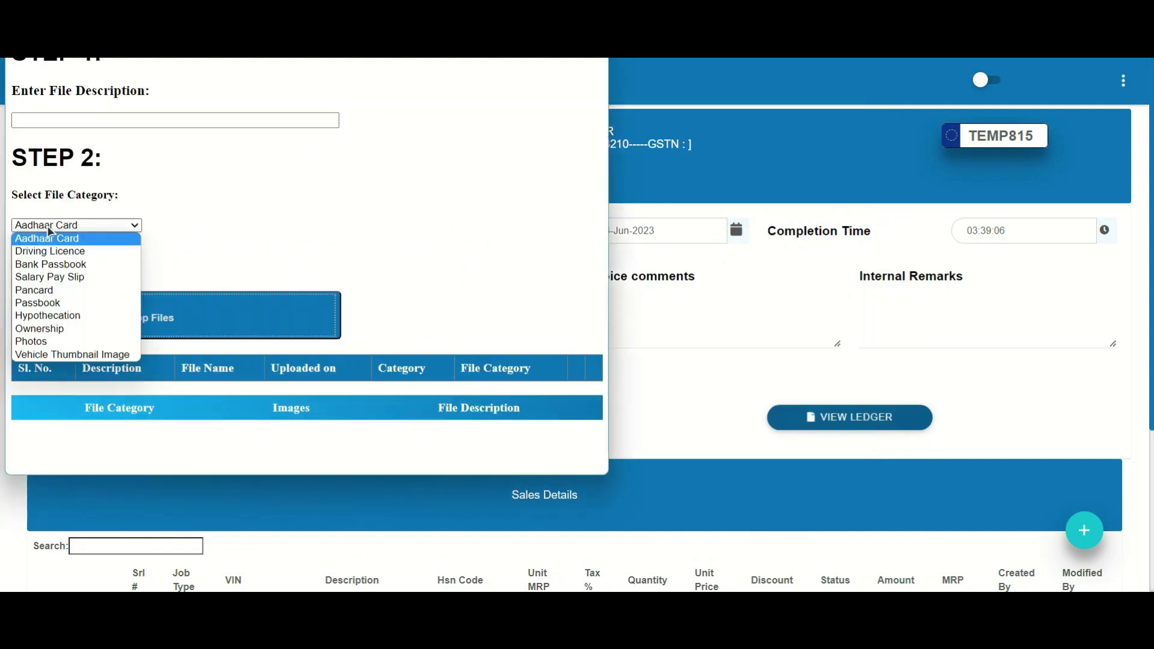
{"action": "left_click", "coordinate": [89, 316]}
{"action": "left_click", "coordinate": [56, 323]}
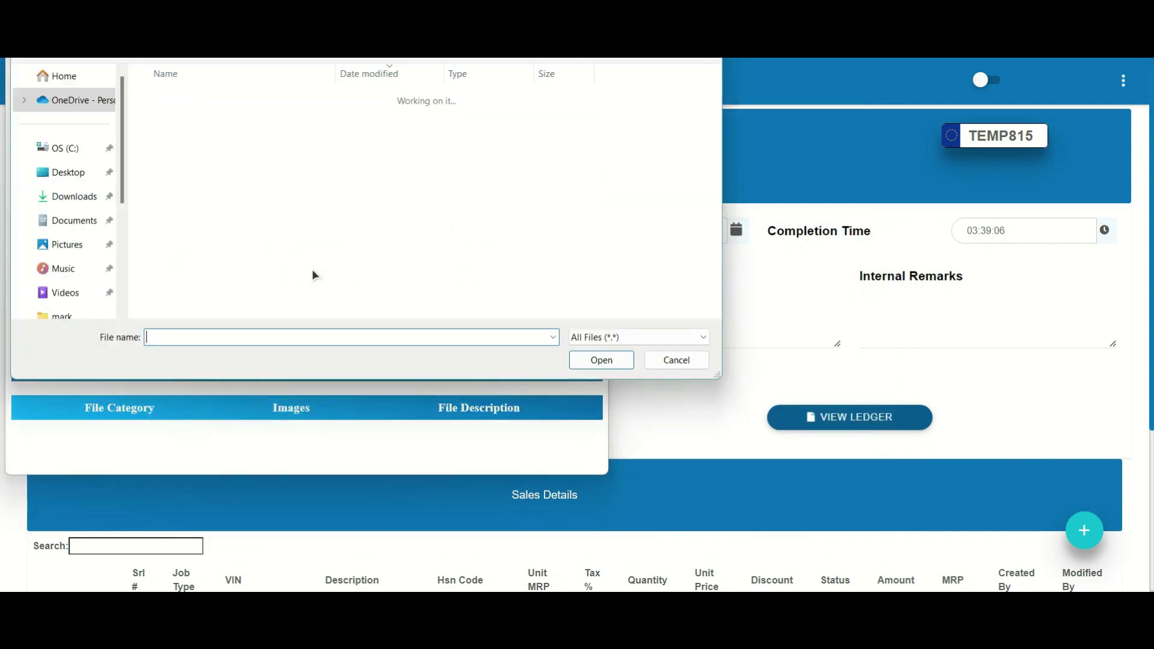
{"action": "key", "text": "Escape"}
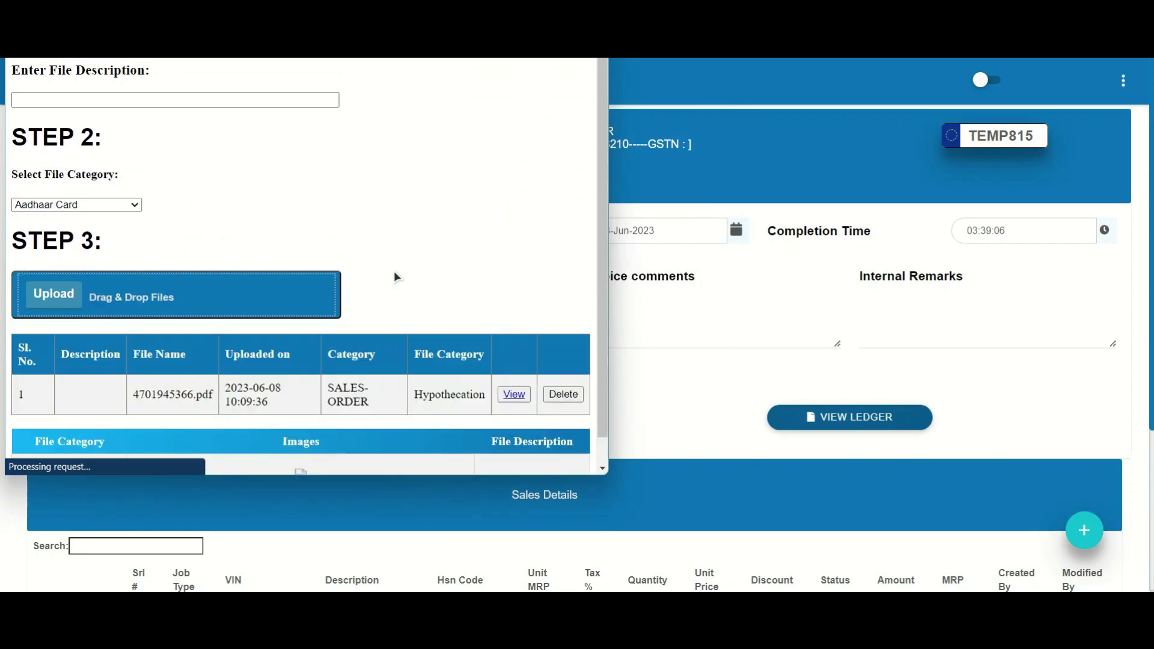
{"action": "scroll", "coordinate": [430, 325], "scroll_direction": "down", "scroll_amount": 1}
{"action": "scroll", "coordinate": [478, 427], "scroll_direction": "up", "scroll_amount": 2}
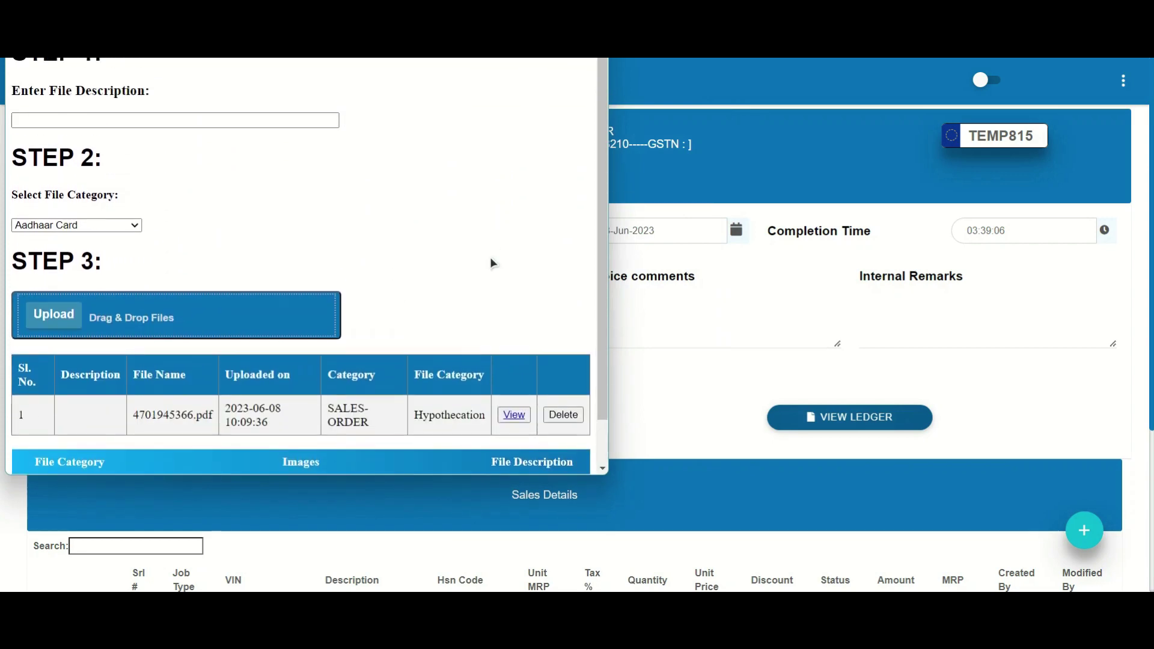
{"action": "key", "text": "Escape"}
Step: Set the sale status to 3. COMPLETE and acknowledge the save
{"action": "left_click", "coordinate": [104, 303]}
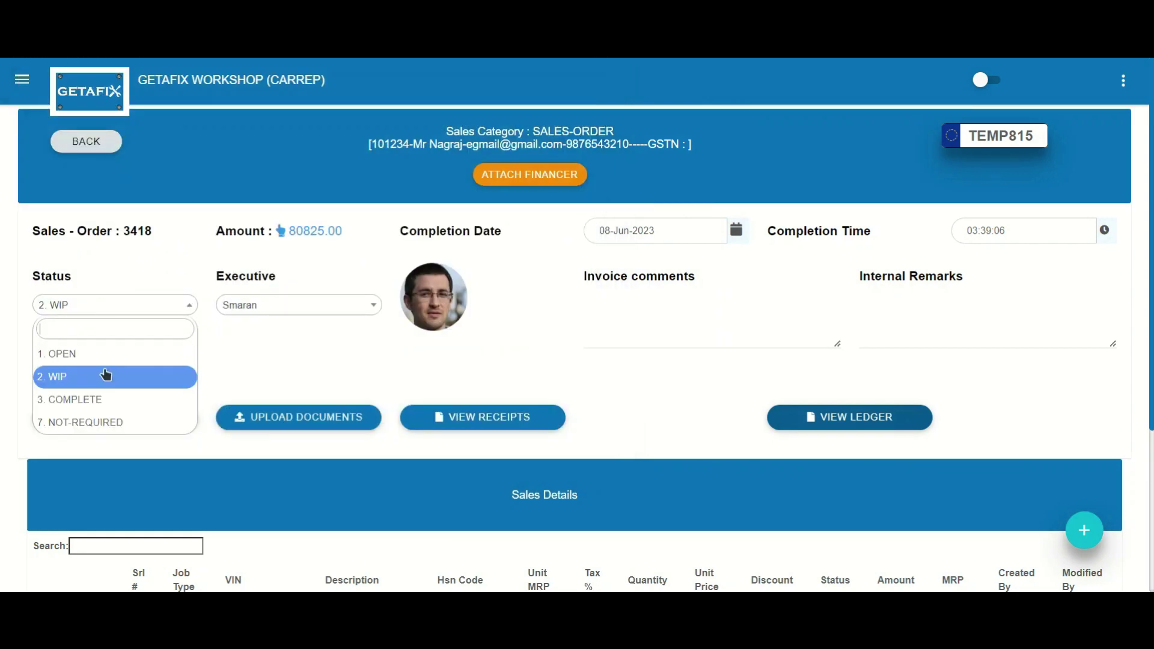
{"action": "left_click", "coordinate": [90, 399]}
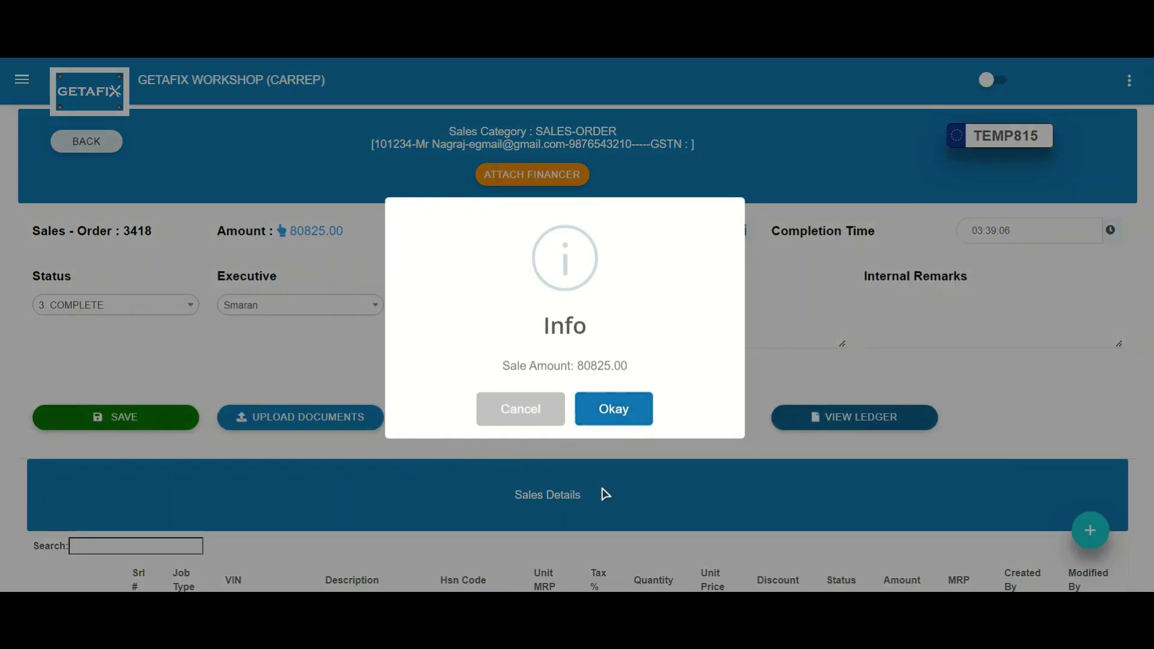
{"action": "left_click", "coordinate": [614, 409]}
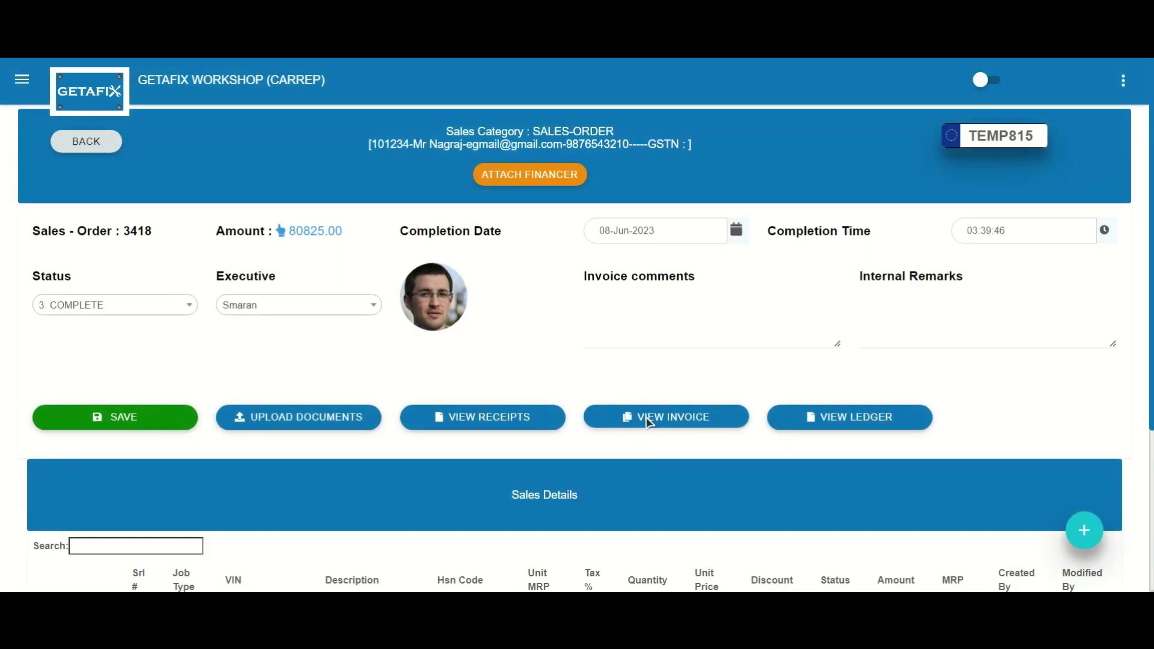
Step: Create the invoice for sale 3418 and review its 95956.00 total
{"action": "left_click", "coordinate": [648, 423]}
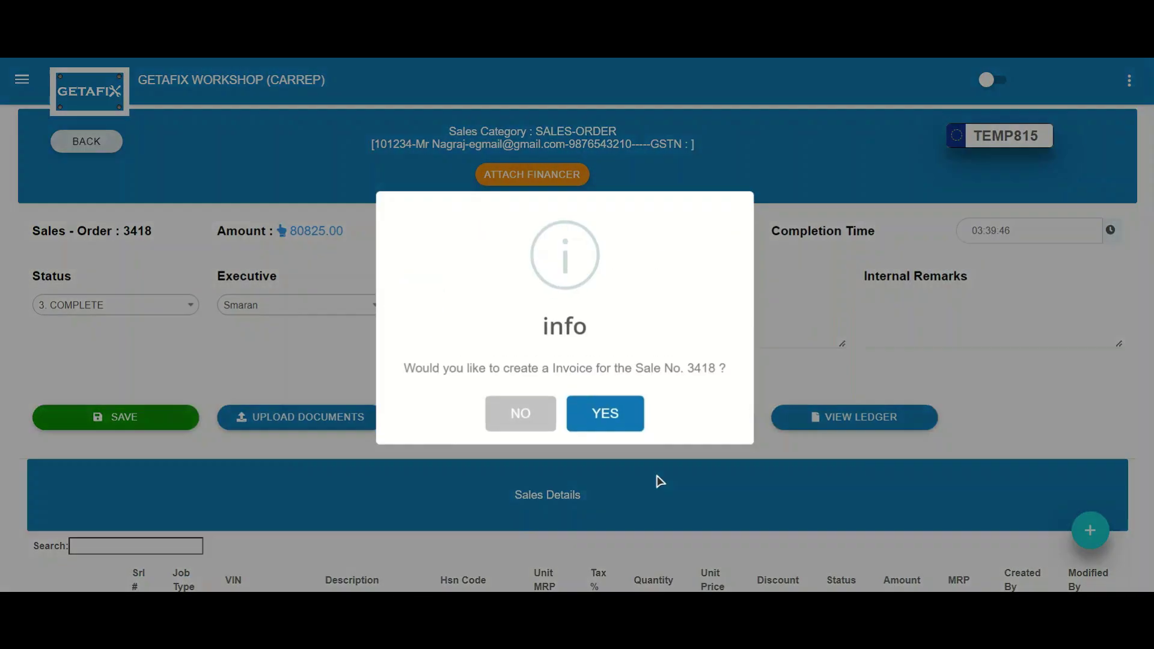
{"action": "left_click", "coordinate": [603, 414]}
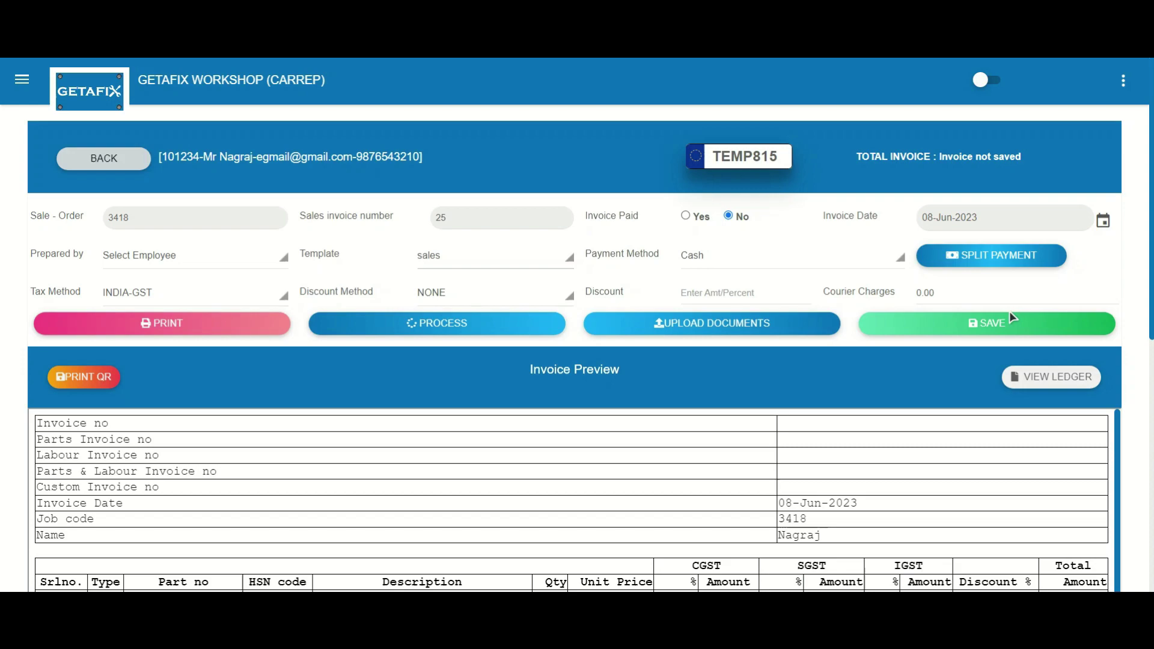
{"action": "scroll", "coordinate": [864, 463], "scroll_direction": "down", "scroll_amount": 10}
{"action": "scroll", "coordinate": [863, 464], "scroll_direction": "up", "scroll_amount": 10}
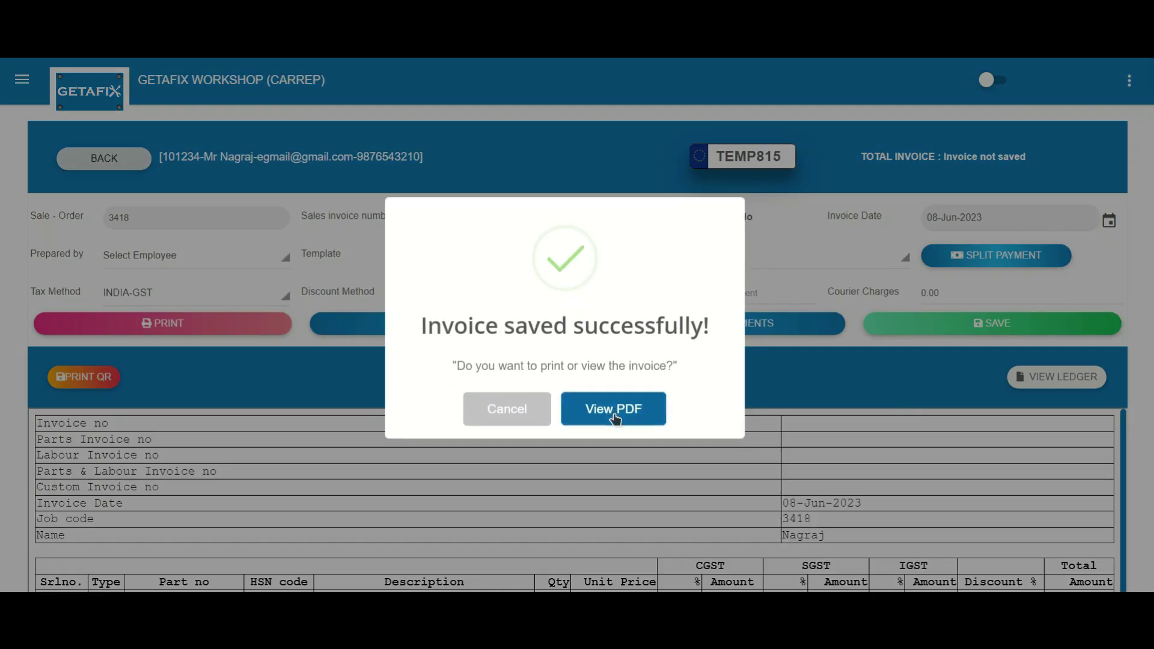
Step: View the saved invoice as a PDF
{"action": "left_click", "coordinate": [616, 407]}
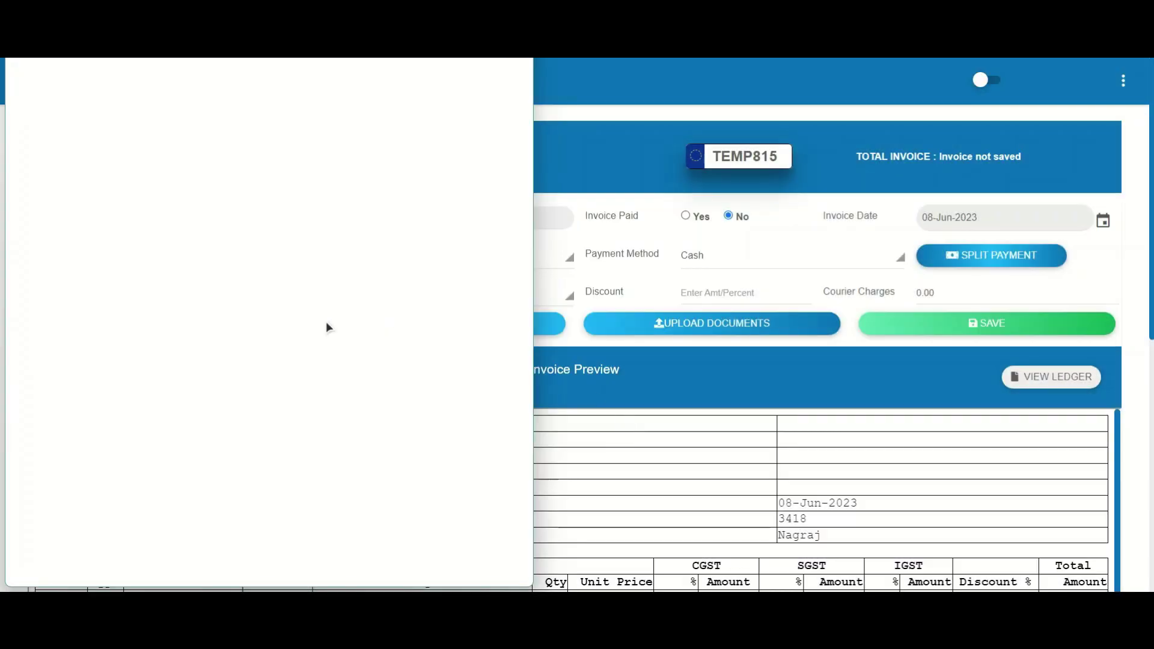
{"action": "scroll", "coordinate": [326, 321], "scroll_direction": "down", "scroll_amount": 2}
{"action": "scroll", "coordinate": [325, 321], "scroll_direction": "down", "scroll_amount": 1}
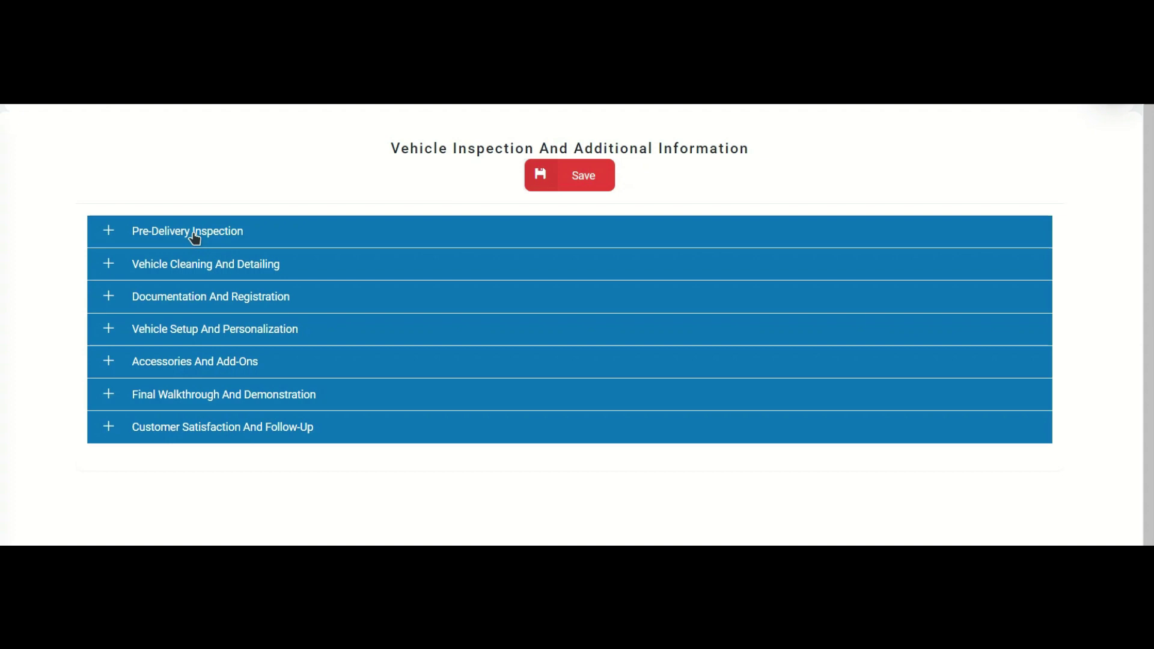
Step: Expand the Pre-Delivery, Cleaning, Documentation and Vehicle Setup checklist sections
{"action": "left_click", "coordinate": [194, 238]}
{"action": "scroll", "coordinate": [565, 309], "scroll_direction": "down", "scroll_amount": 4}
{"action": "left_click", "coordinate": [361, 310]}
{"action": "left_click", "coordinate": [267, 330]}
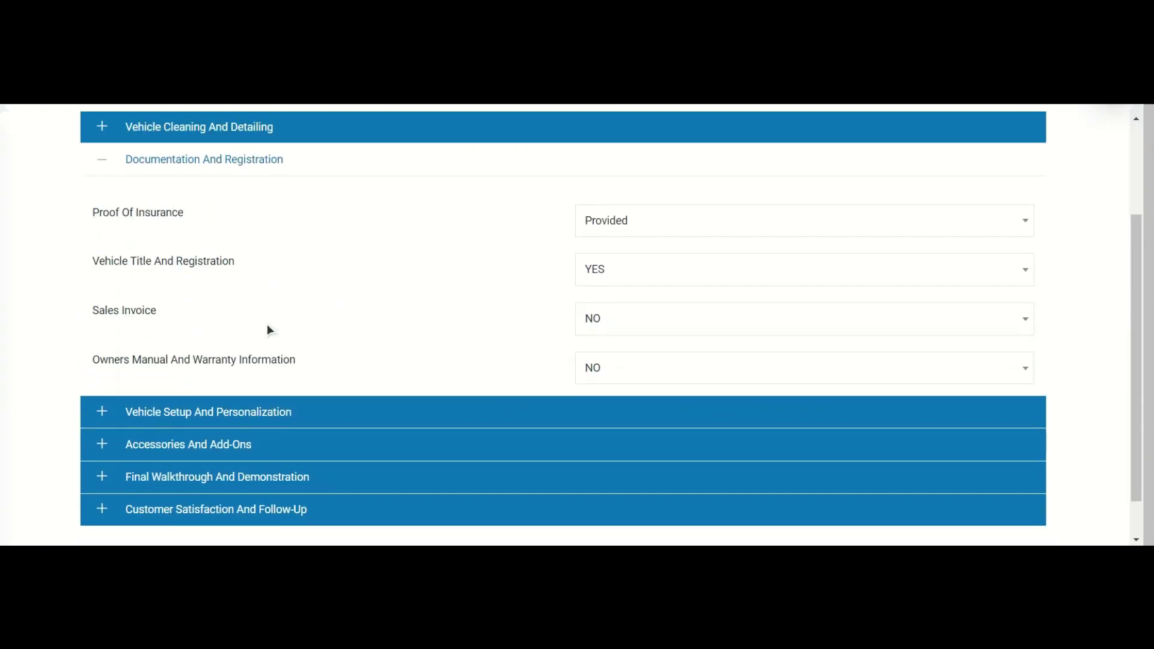
{"action": "left_click", "coordinate": [683, 221]}
{"action": "left_click", "coordinate": [332, 412]}
Step: Mark Infotainment Settings and Mirrors/seat height YES, then expand Accessories And Add-Ons
{"action": "left_click", "coordinate": [633, 302]}
{"action": "left_click", "coordinate": [673, 361]}
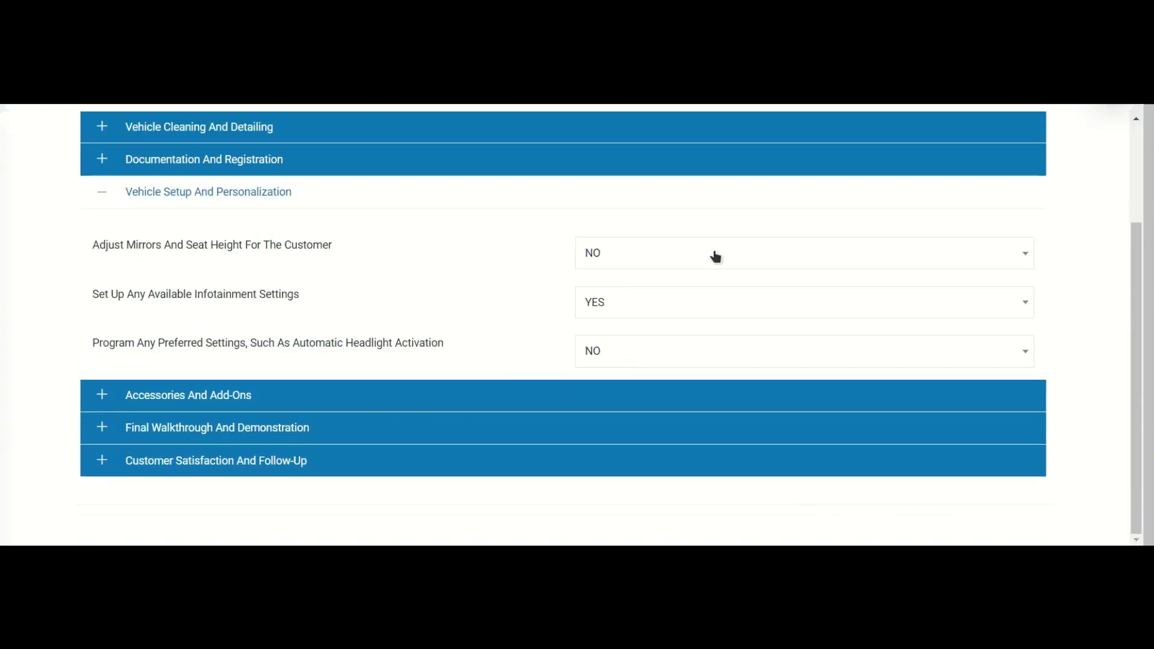
{"action": "left_click", "coordinate": [715, 257]}
{"action": "left_click", "coordinate": [669, 312]}
{"action": "left_click", "coordinate": [321, 397]}
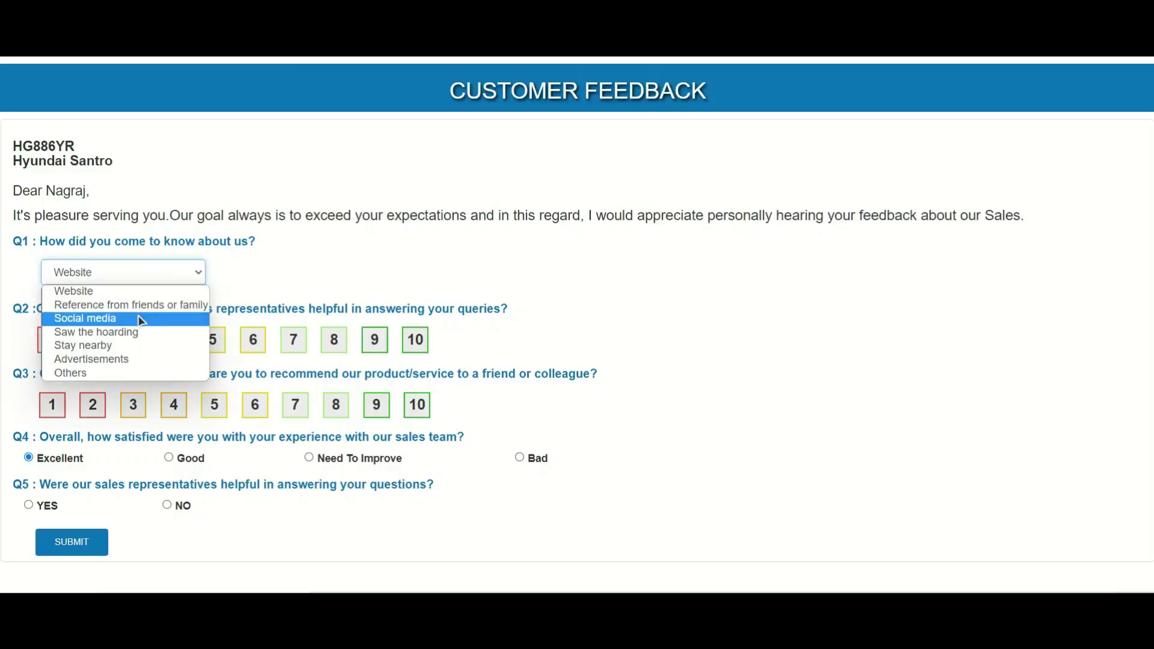
Step: Answer Q1 with Social media, give recommendation score 10, and enter a referral's name
{"action": "left_click", "coordinate": [139, 320]}
{"action": "left_click", "coordinate": [416, 409]}
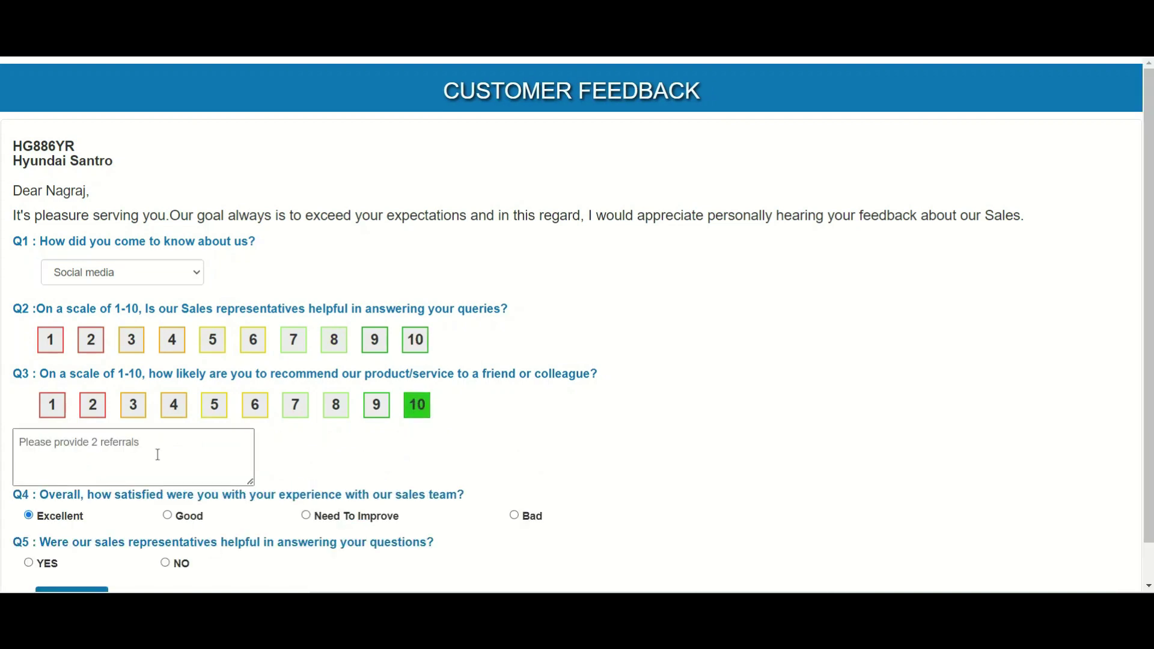
{"action": "type", "text": "Suhas"}
{"action": "scroll", "coordinate": [158, 455], "scroll_direction": "down", "scroll_amount": 1}
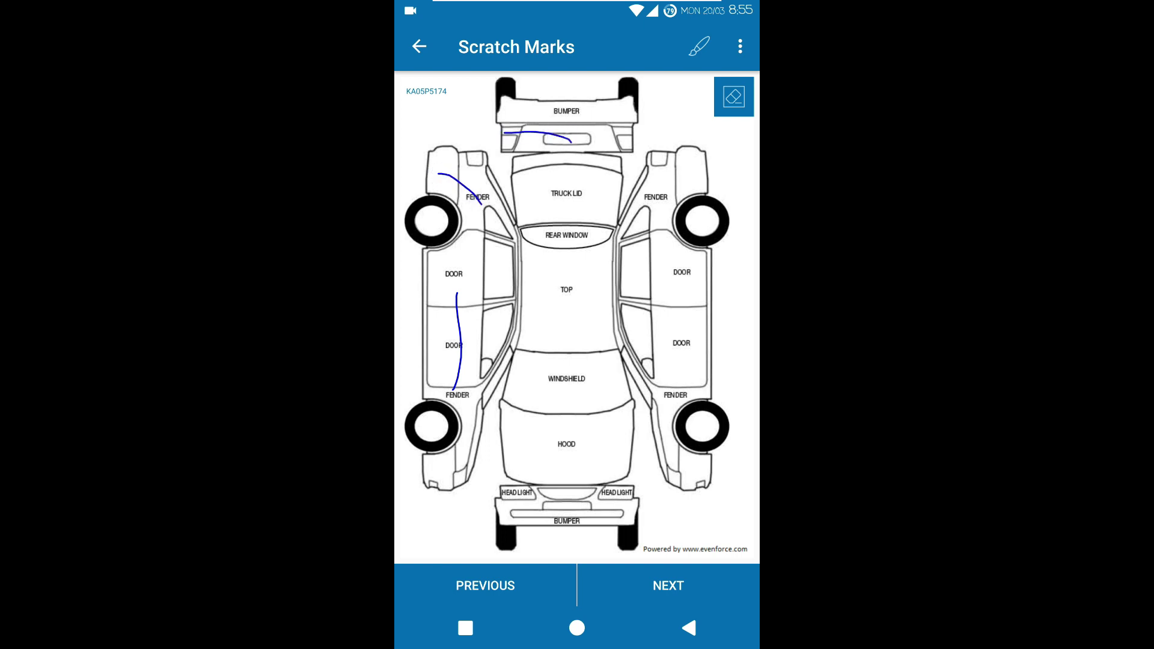
Step: Continue from the Scratch Marks diagram to the Car Services list
{"action": "left_click", "coordinate": [659, 585]}
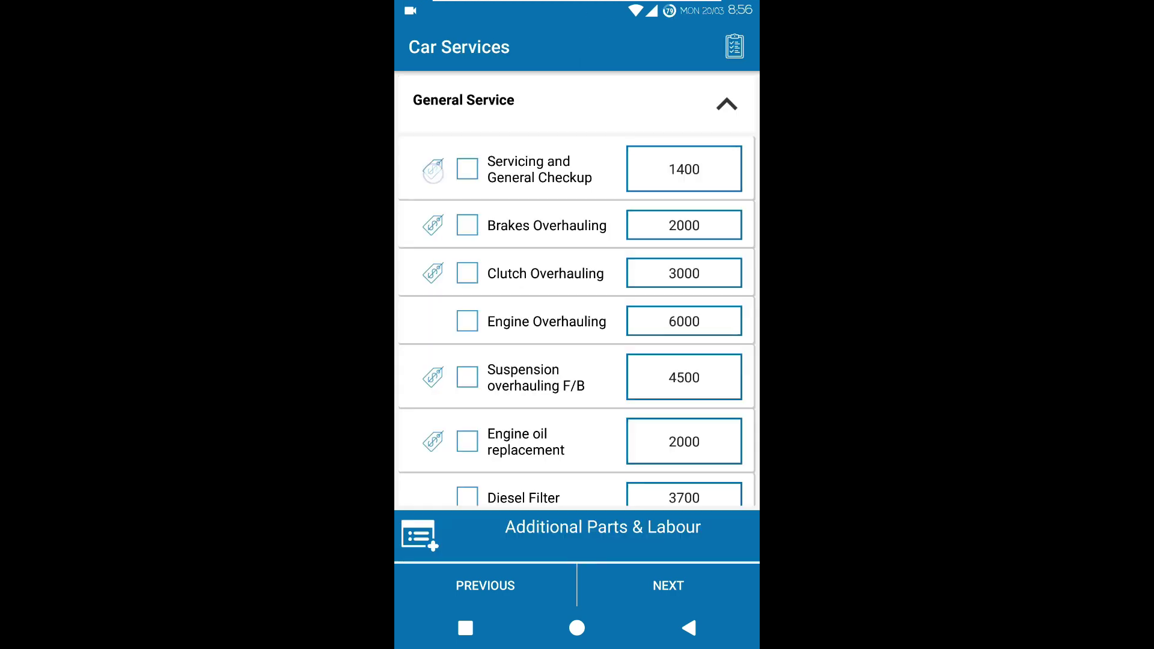
Step: Choose the Hatch B servicing price of 1400 and enter odometer reading 36580
{"action": "left_click", "coordinate": [433, 170]}
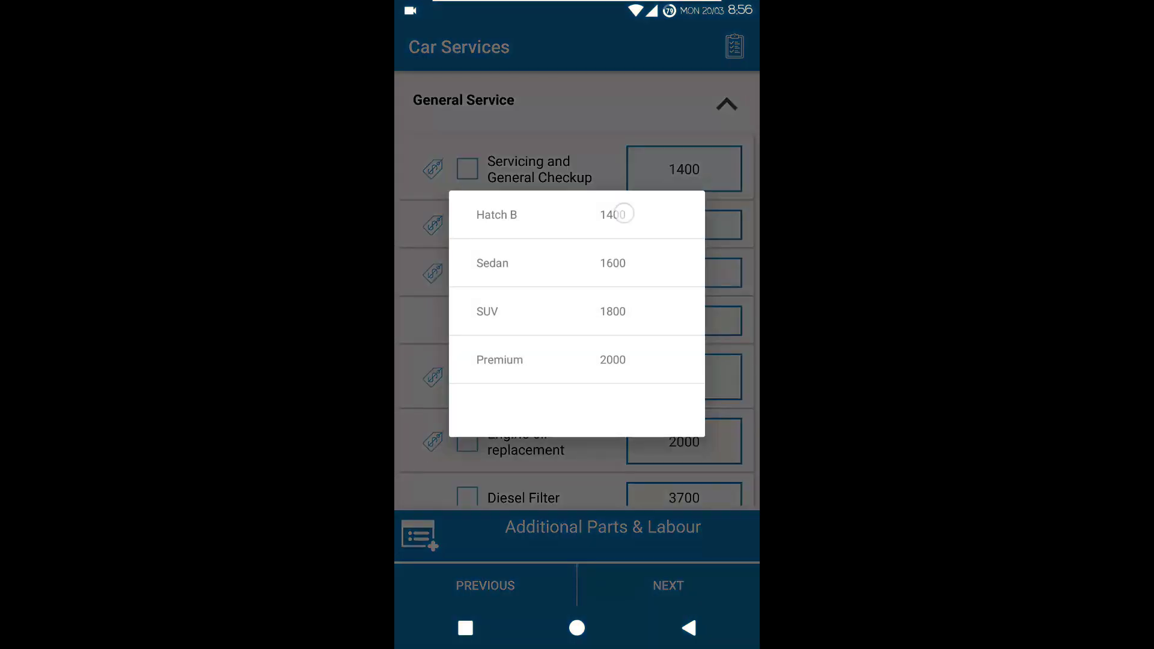
{"action": "left_click", "coordinate": [624, 214]}
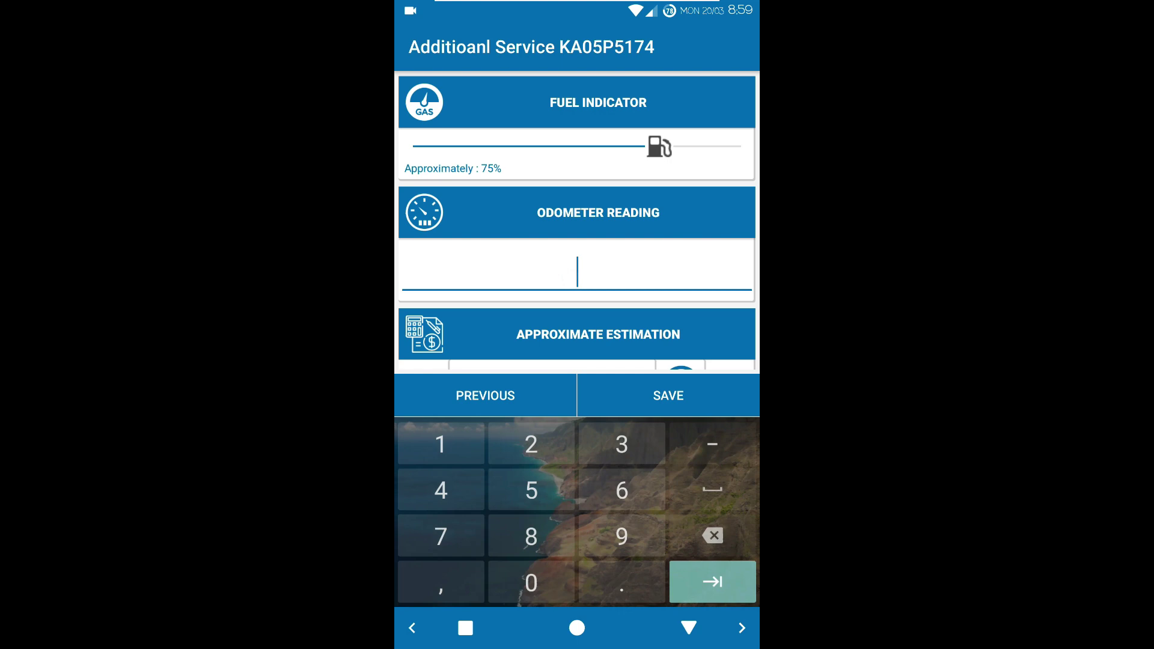
{"action": "type", "text": "365800"}
{"action": "left_click", "coordinate": [689, 628]}
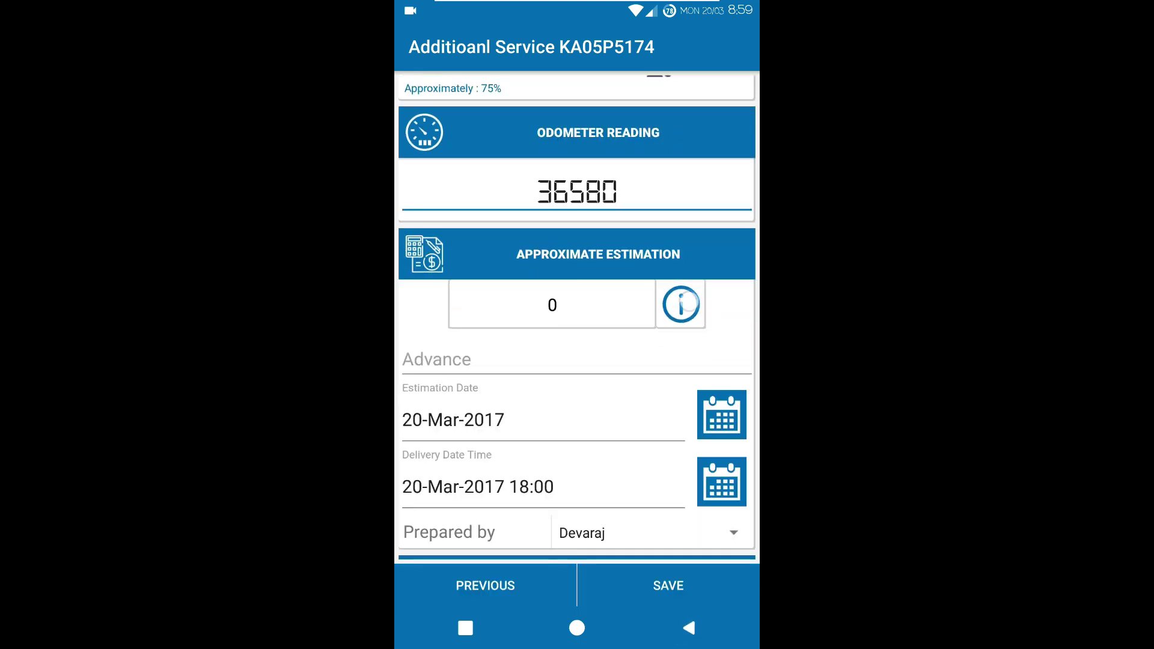
{"action": "left_click", "coordinate": [682, 305]}
{"action": "left_click", "coordinate": [696, 451]}
Step: Enter an estimate of 7500 with 500 advance and tick Customer Approval
{"action": "left_click", "coordinate": [552, 305]}
{"action": "type", "text": "7500"}
{"action": "left_click", "coordinate": [689, 628]}
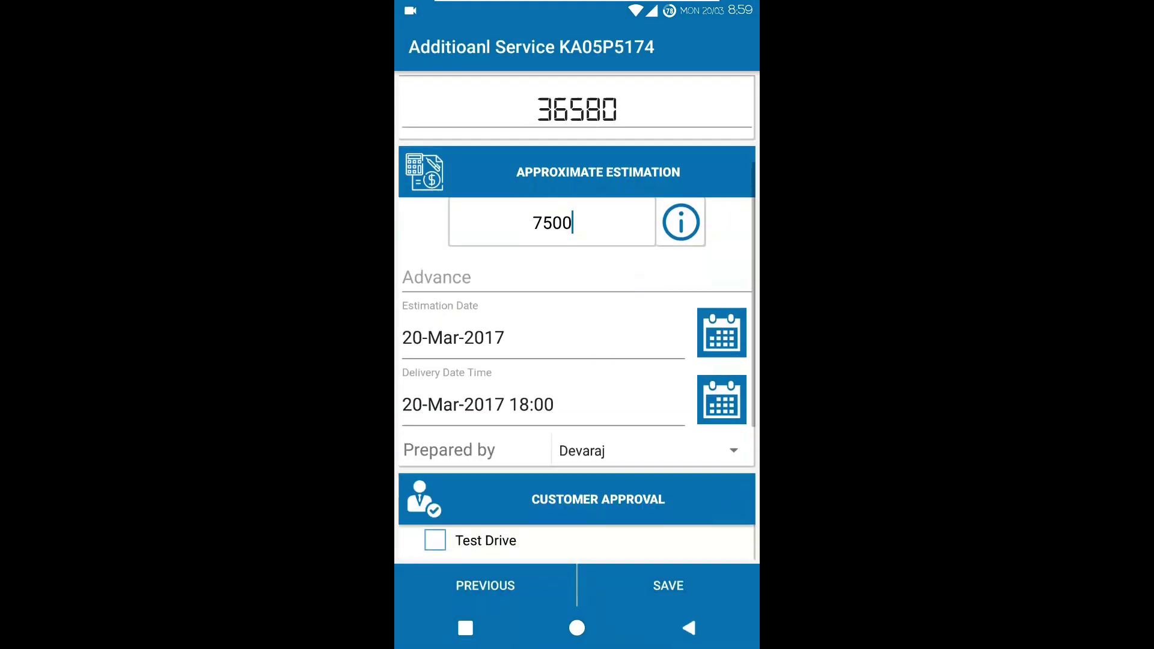
{"action": "left_click", "coordinate": [469, 275]}
{"action": "type", "text": "500"}
{"action": "left_click", "coordinate": [689, 628]}
{"action": "left_click_drag", "start_coordinate": [577, 481], "coordinate": [577, 249]}
{"action": "left_click", "coordinate": [435, 334]}
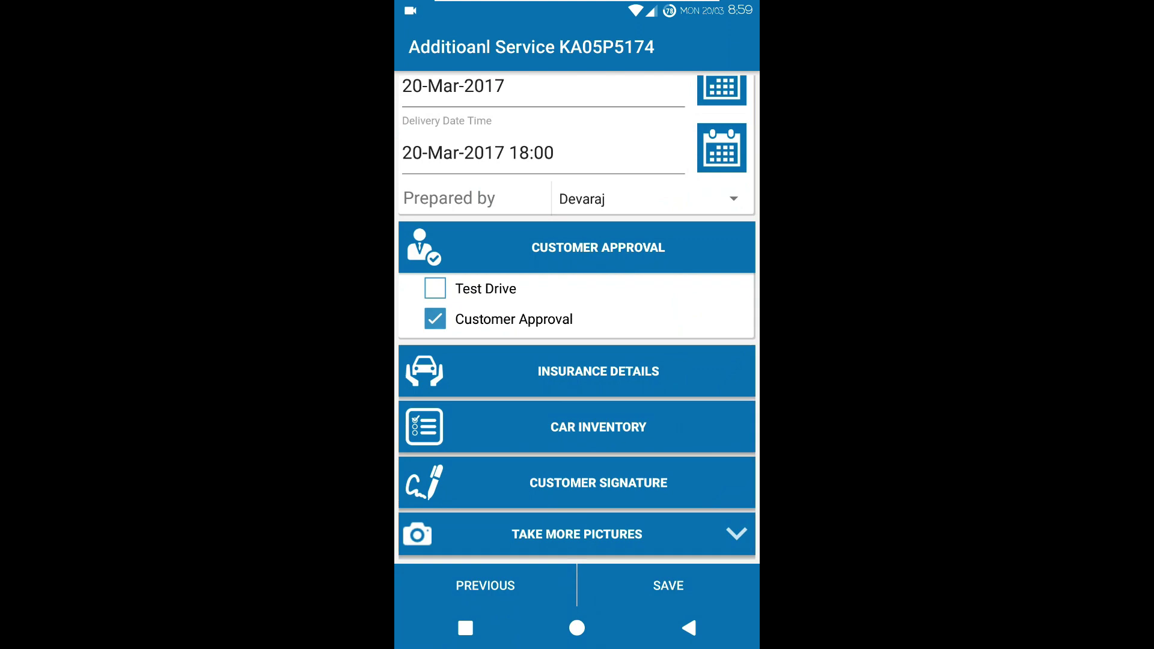
Step: In Car Inventory, tick Battery Number as 76m0tc and Tweeters, then confirm
{"action": "left_click", "coordinate": [577, 427]}
{"action": "left_click", "coordinate": [455, 141]}
{"action": "left_click", "coordinate": [577, 310]}
{"action": "left_click", "coordinate": [421, 582]}
{"action": "type", "text": "76"}
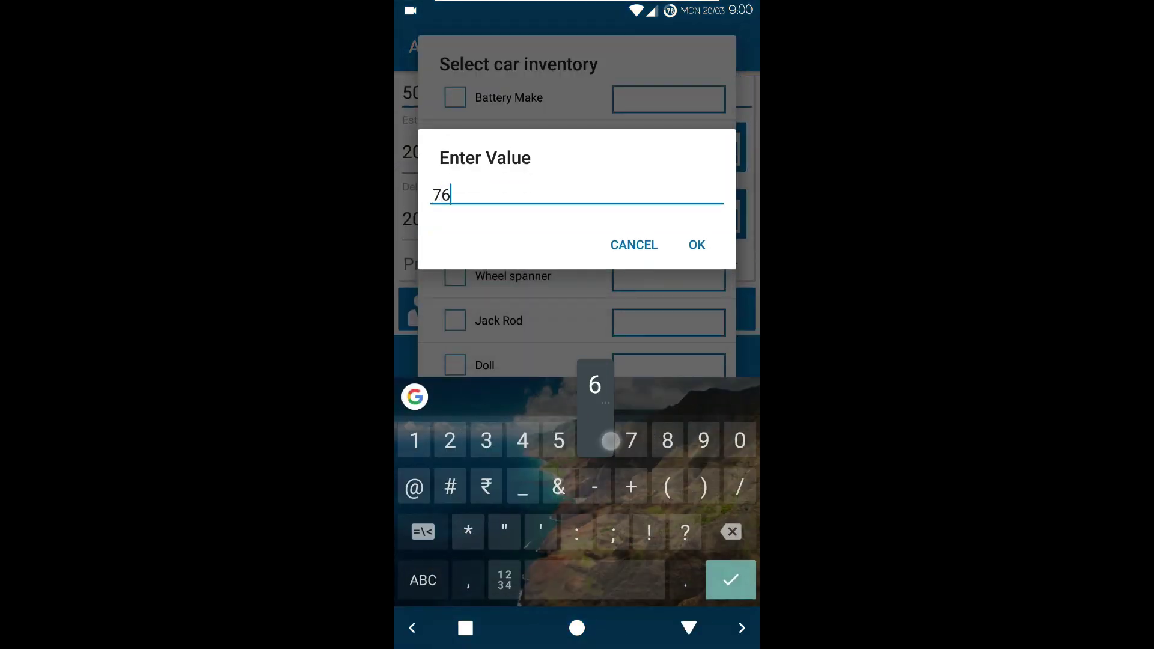
{"action": "left_click", "coordinate": [423, 580]}
{"action": "type", "text": "m0tc"}
{"action": "left_click", "coordinate": [696, 245]}
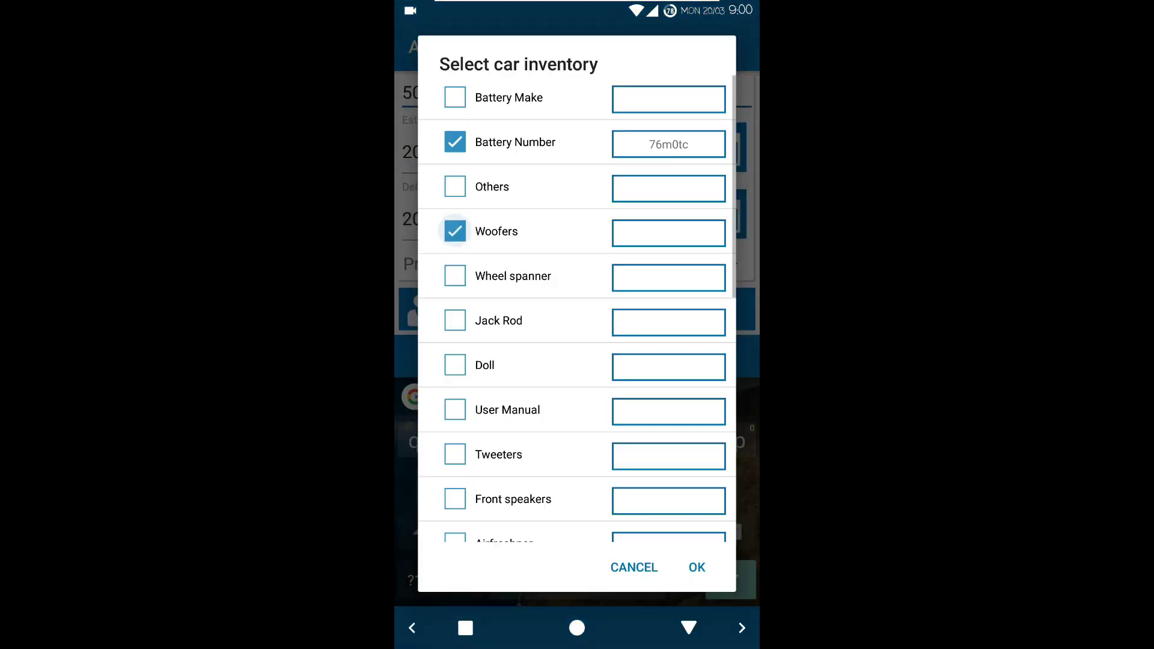
{"action": "left_click", "coordinate": [455, 454]}
{"action": "left_click_drag", "start_coordinate": [590, 541], "coordinate": [590, 283]}
{"action": "left_click", "coordinate": [697, 567]}
{"action": "left_click", "coordinate": [689, 629]}
{"action": "left_click_drag", "start_coordinate": [683, 541], "coordinate": [683, 420]}
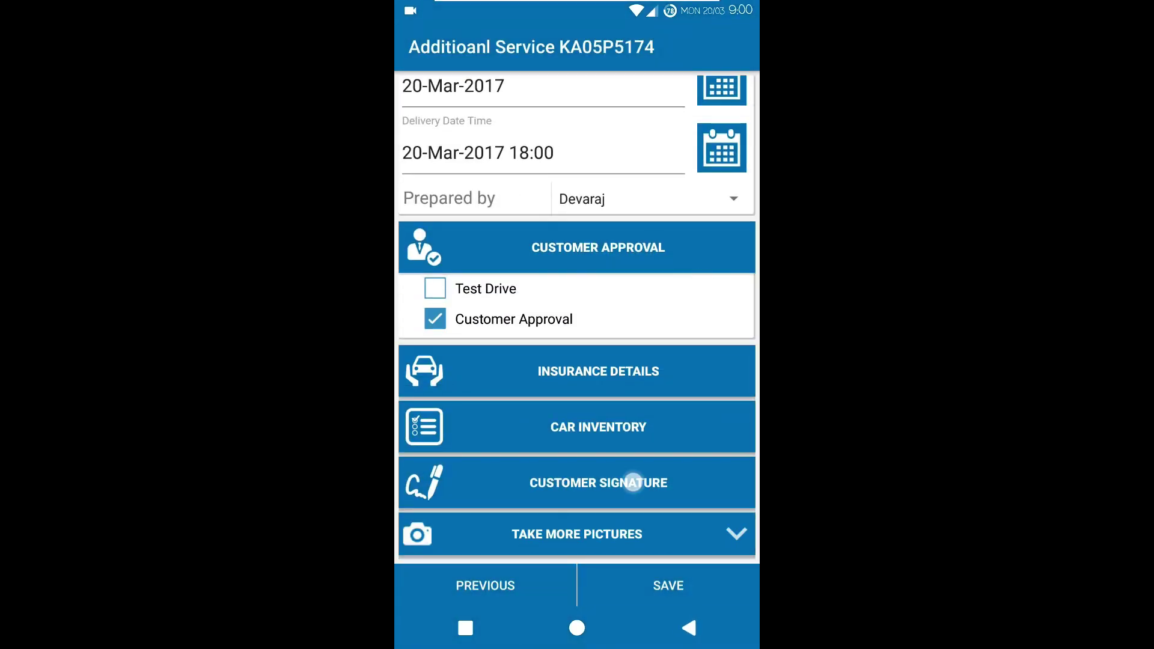
Step: Draw and save the customer's signature
{"action": "left_click", "coordinate": [633, 482]}
{"action": "left_click_drag", "start_coordinate": [523, 282], "coordinate": [595, 336]}
{"action": "left_click", "coordinate": [642, 458]}
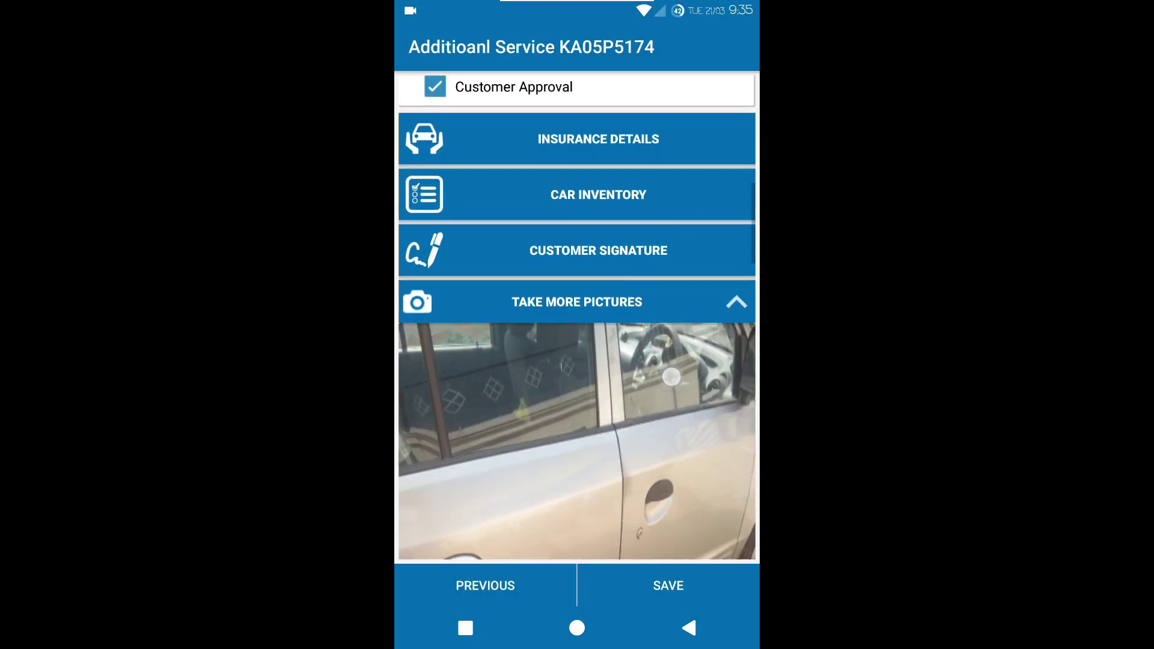
{"action": "left_click_drag", "start_coordinate": [666, 505], "coordinate": [666, 258]}
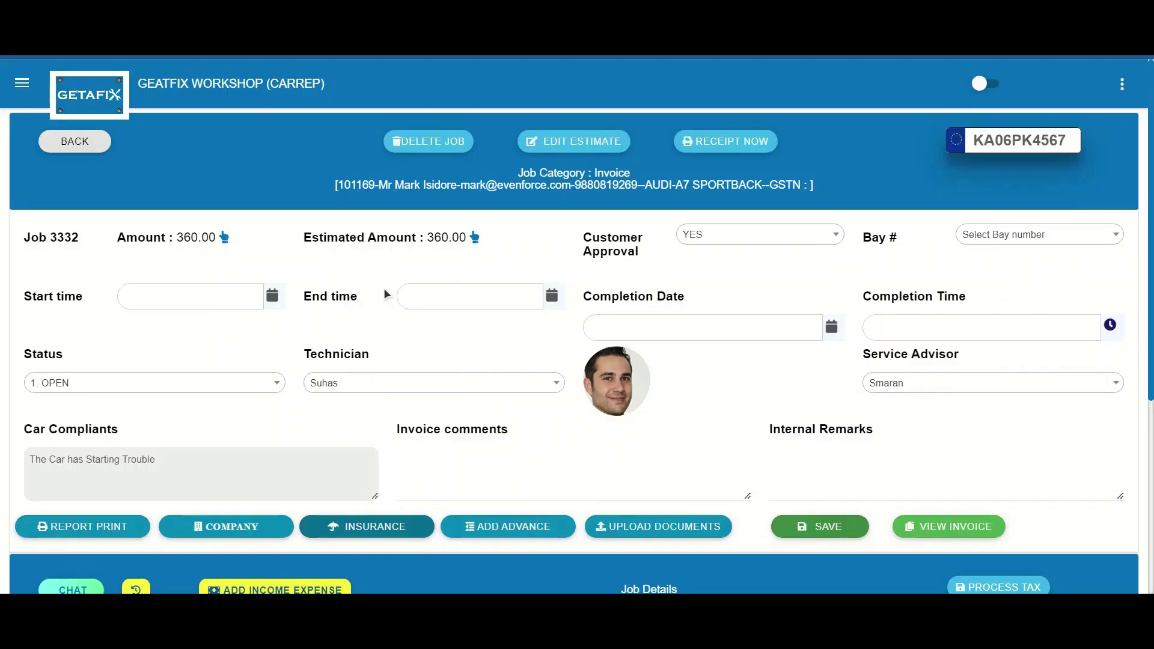
Step: On the web job 3332, set the start time to now via the calendar
{"action": "left_click", "coordinate": [271, 298]}
{"action": "left_click", "coordinate": [209, 528]}
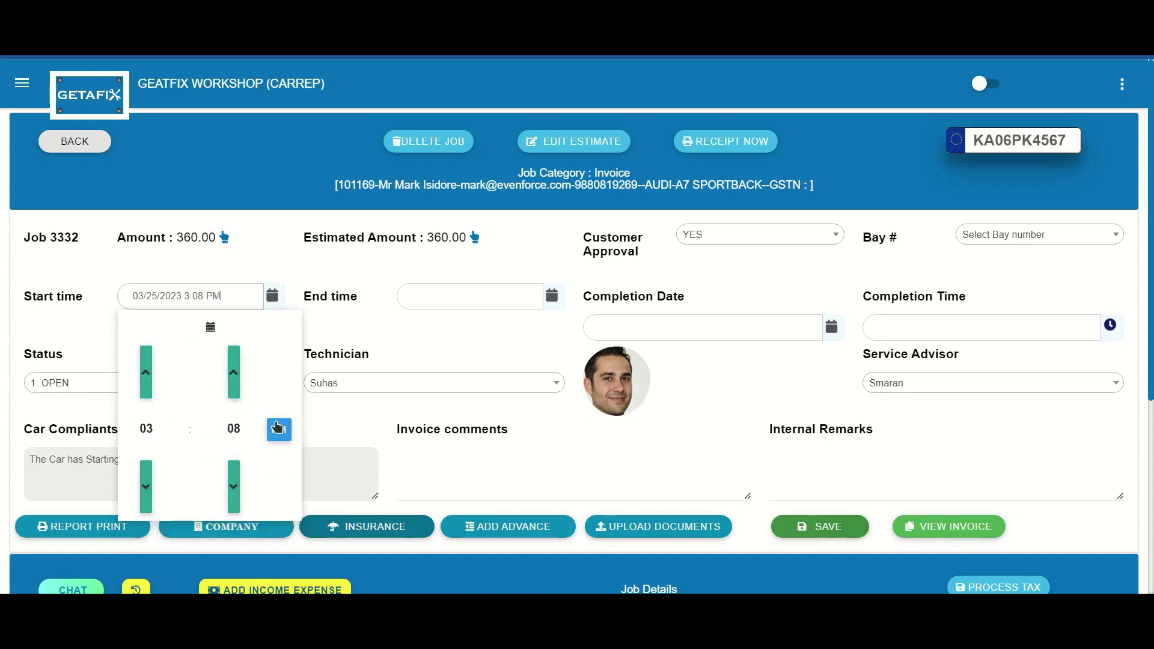
{"action": "left_click", "coordinate": [433, 353]}
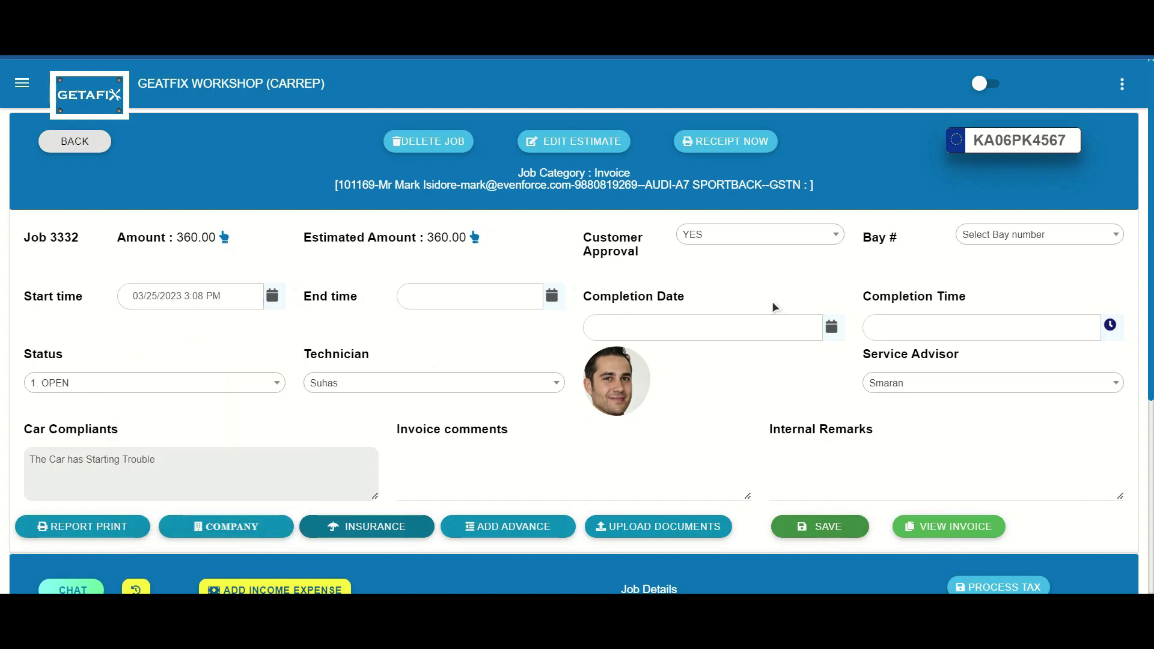
Step: Add a job line for part CABIN FILTER A/C AUDI A6, found by searching '123', priced 1116
{"action": "scroll", "coordinate": [794, 408], "scroll_direction": "down", "scroll_amount": 5}
{"action": "left_click", "coordinate": [1105, 320]}
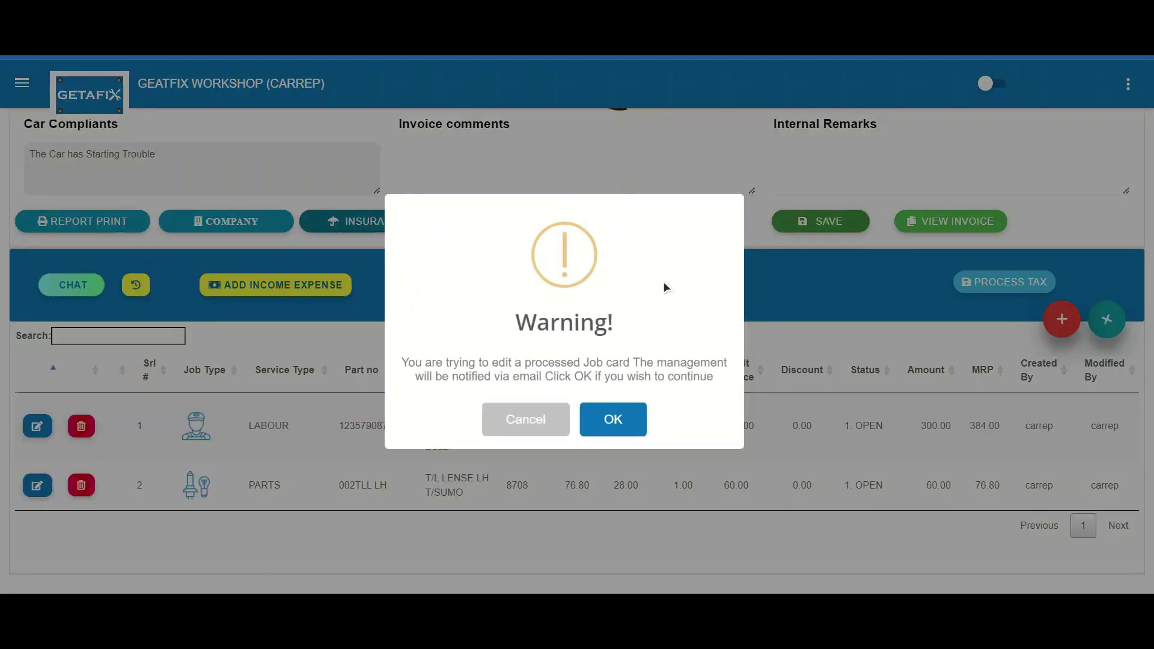
{"action": "left_click", "coordinate": [613, 419]}
{"action": "left_click", "coordinate": [561, 106]}
{"action": "type", "text": "123"}
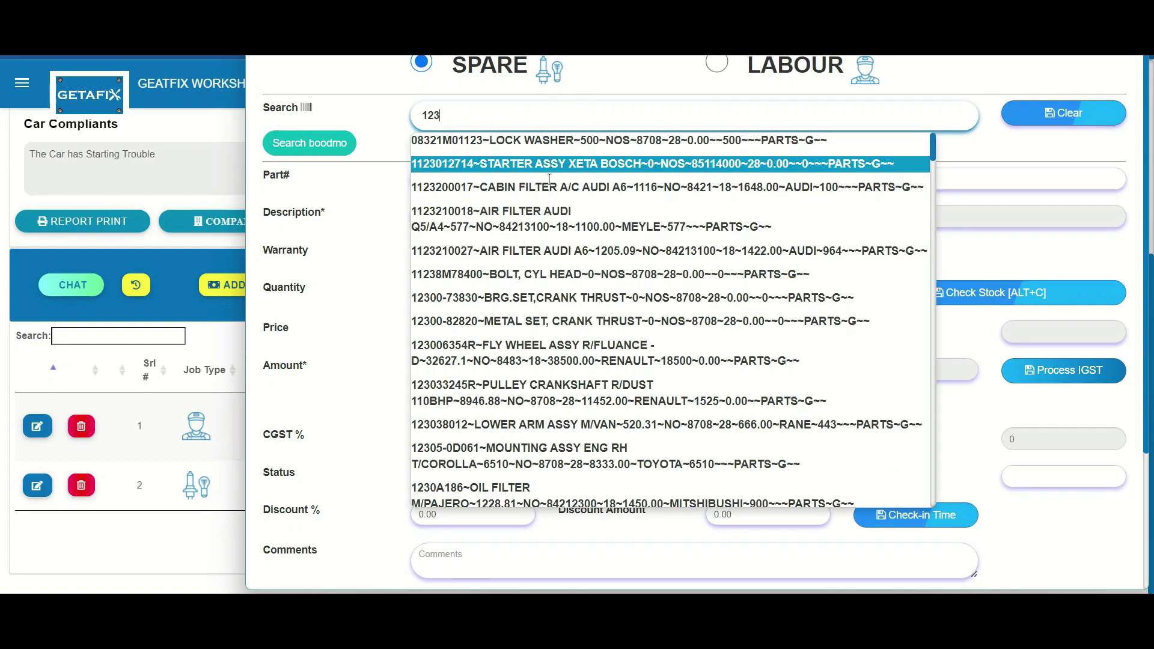
{"action": "left_click", "coordinate": [549, 186]}
{"action": "scroll", "coordinate": [546, 327], "scroll_direction": "down", "scroll_amount": 3}
{"action": "scroll", "coordinate": [546, 327], "scroll_direction": "up", "scroll_amount": 2}
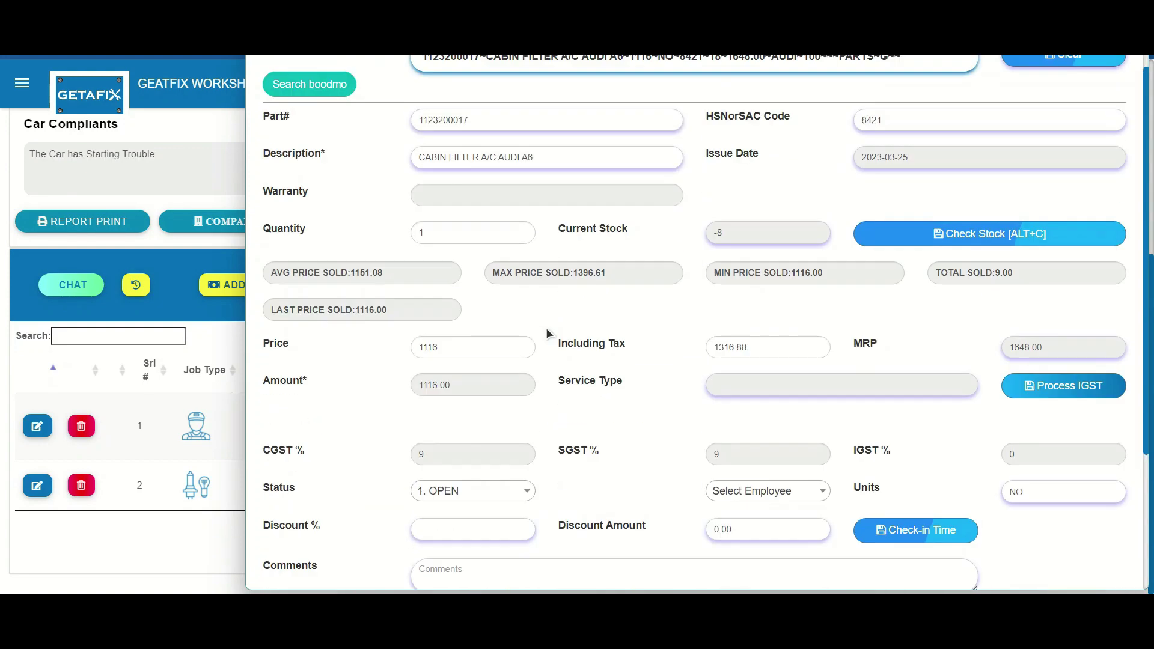
{"action": "scroll", "coordinate": [546, 327], "scroll_direction": "down", "scroll_amount": 3}
{"action": "left_click", "coordinate": [637, 435]}
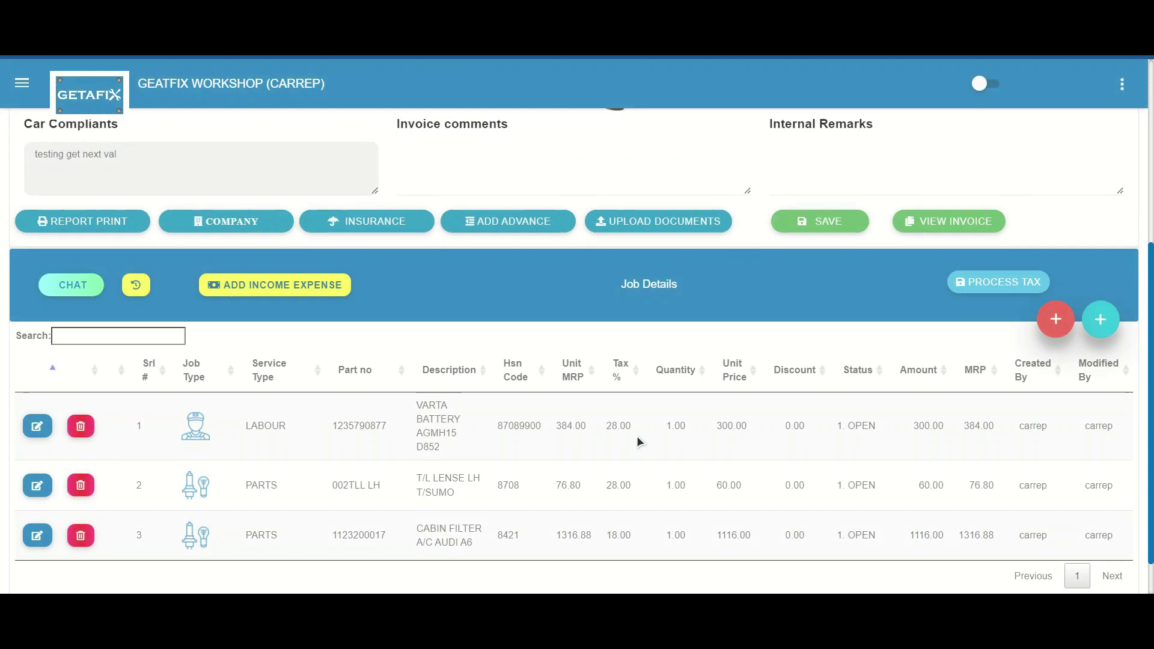
Step: Set the job's insurance company to icici ngarbhavi bglr
{"action": "left_click", "coordinate": [398, 222]}
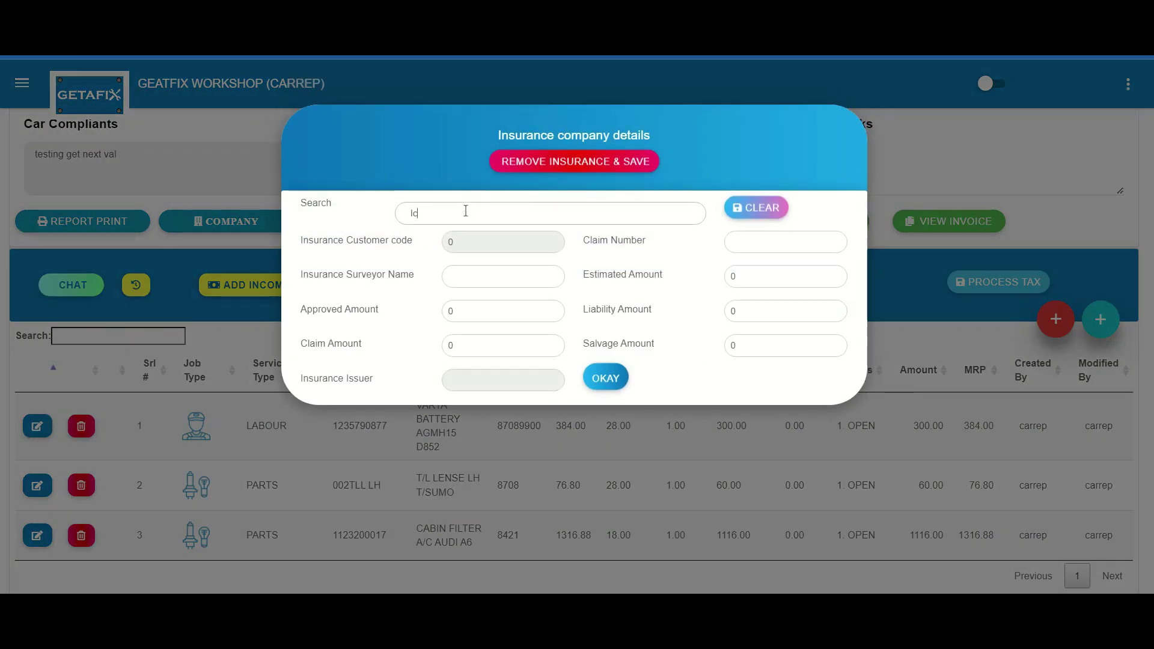
{"action": "left_click", "coordinate": [475, 261]}
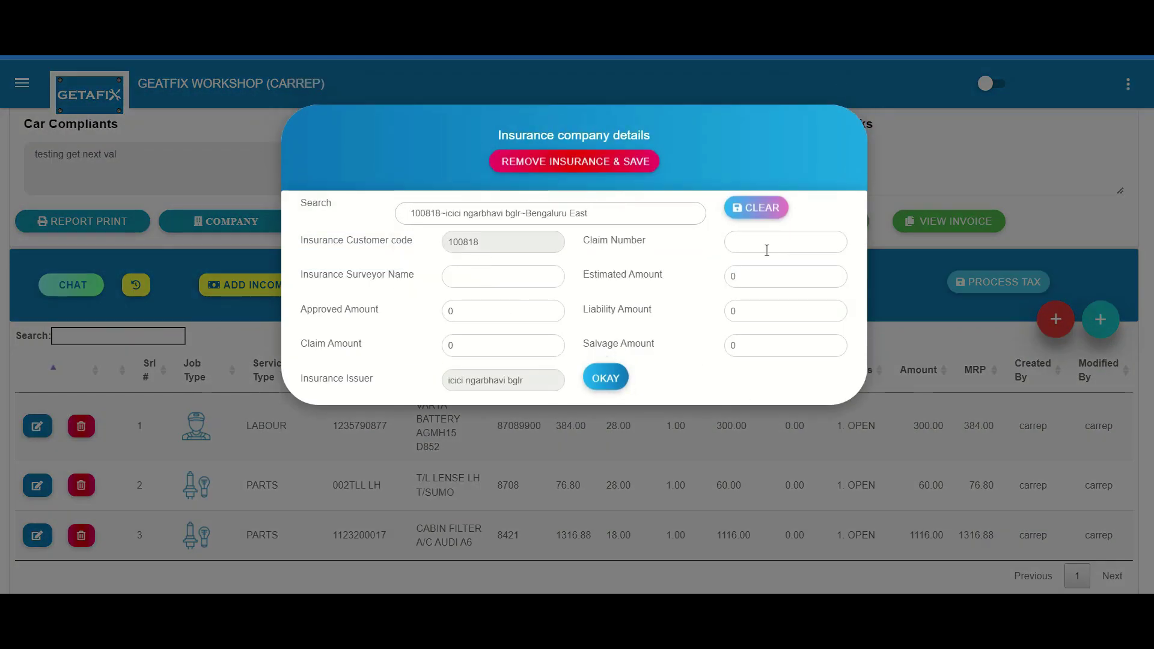
{"action": "left_click", "coordinate": [605, 378]}
Step: Preview the job report using the TECHNICIAN-COPY print template
{"action": "left_click", "coordinate": [90, 494]}
{"action": "left_click", "coordinate": [593, 184]}
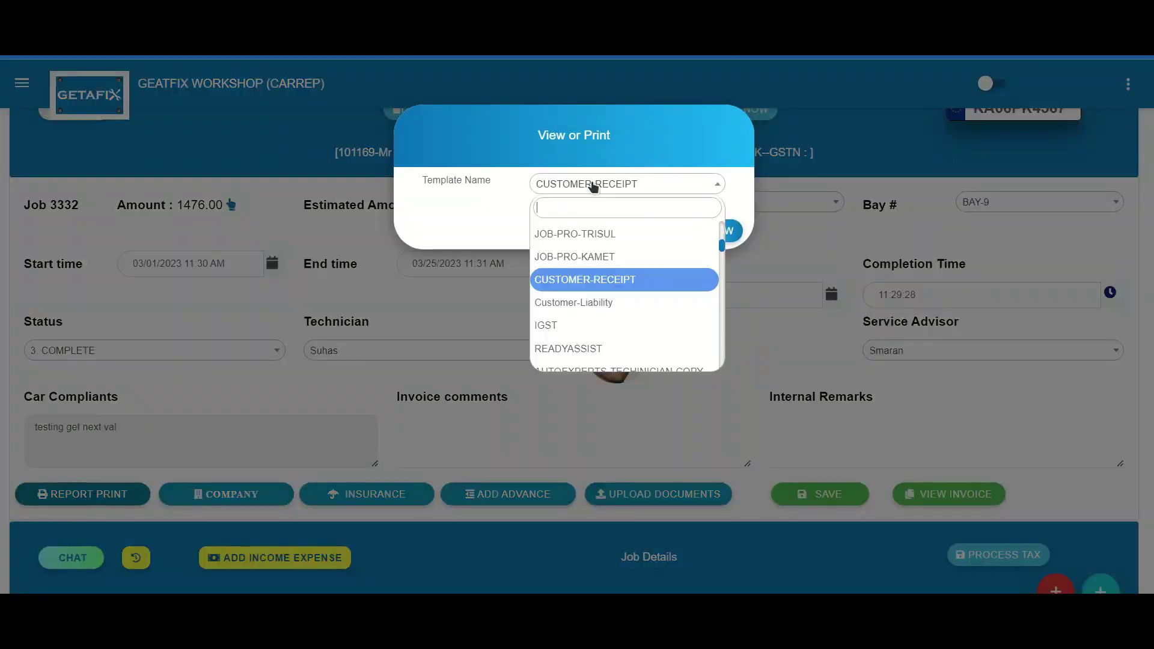
{"action": "type", "text": "Technician-copy"}
{"action": "left_click", "coordinate": [617, 236]}
{"action": "left_click", "coordinate": [730, 232]}
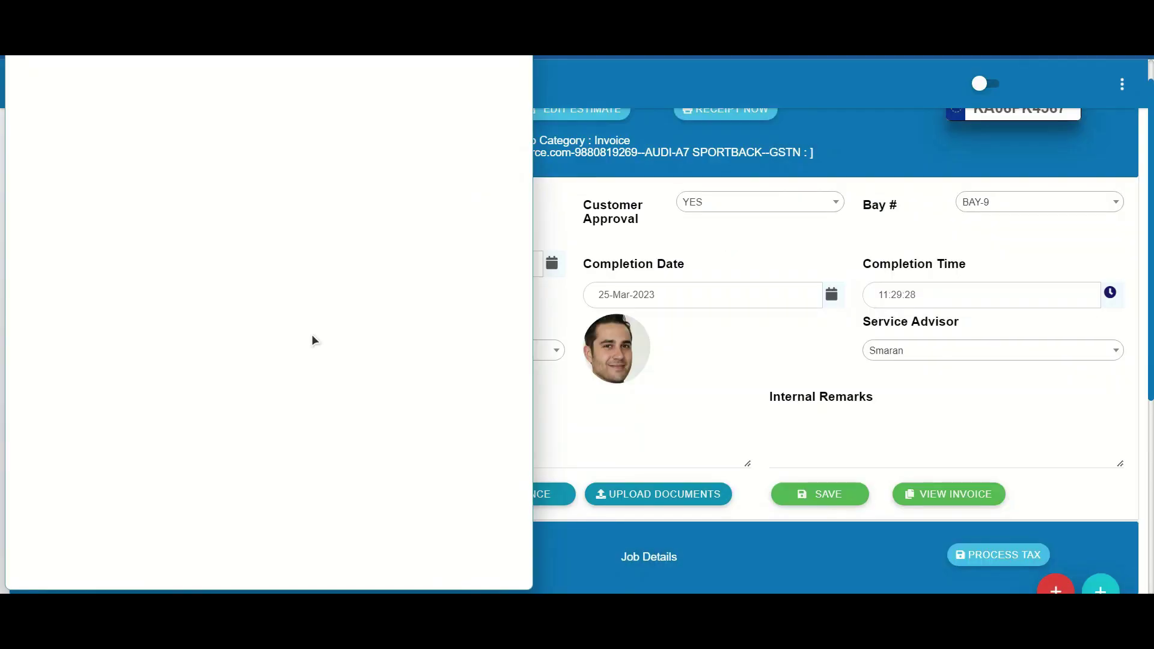
{"action": "scroll", "coordinate": [311, 340], "scroll_direction": "down", "scroll_amount": 5}
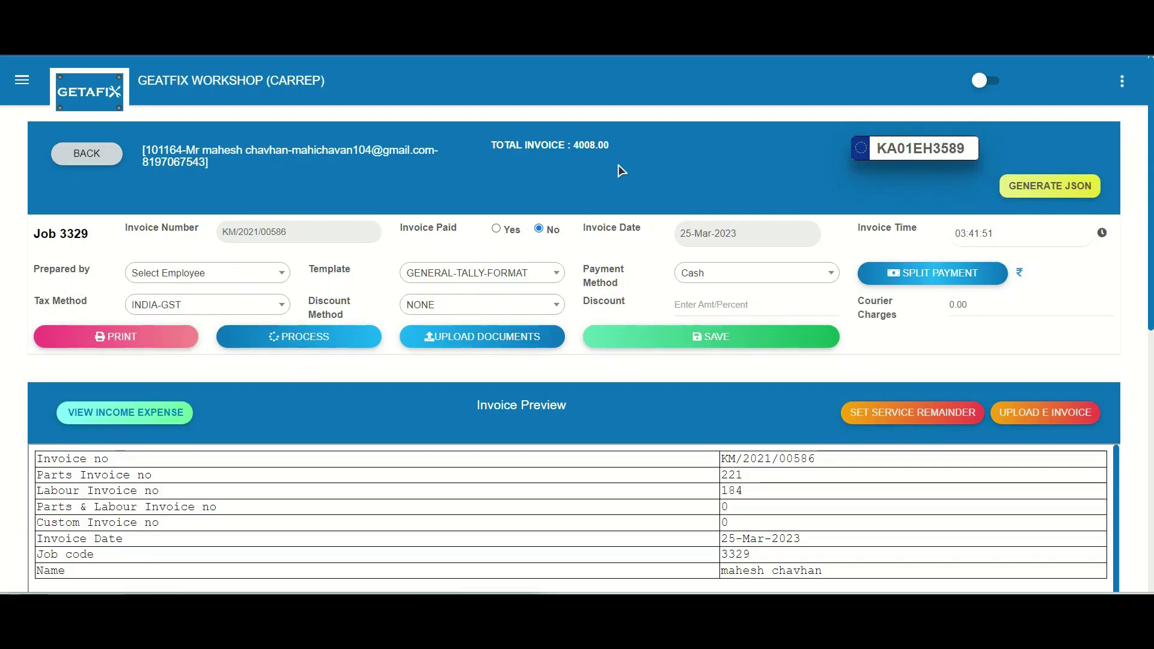
Step: Mark the invoice paid and add a 1500 Cash split payment with a reference and comment 'Paid via UPI'
{"action": "left_click", "coordinate": [496, 229]}
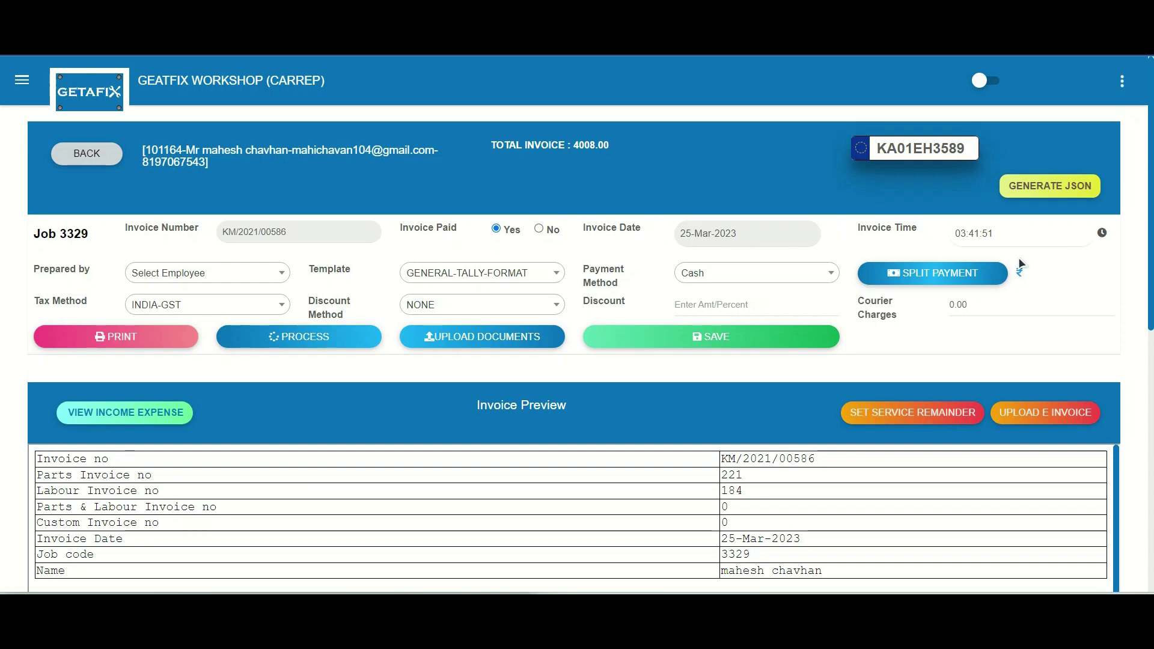
{"action": "left_click", "coordinate": [876, 285]}
{"action": "left_click", "coordinate": [701, 283]}
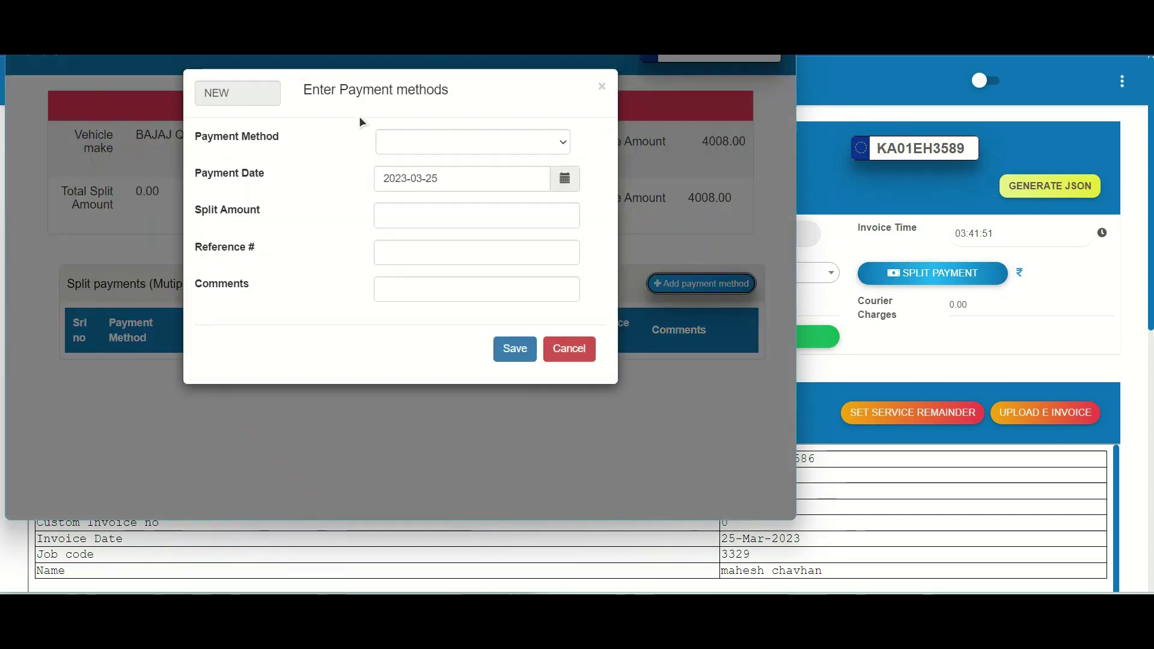
{"action": "left_click", "coordinate": [473, 142]}
{"action": "left_click", "coordinate": [409, 158]}
{"action": "left_click", "coordinate": [432, 215]}
{"action": "type", "text": "1500"}
{"action": "key", "text": "Tab"}
{"action": "type", "text": "KJAN"}
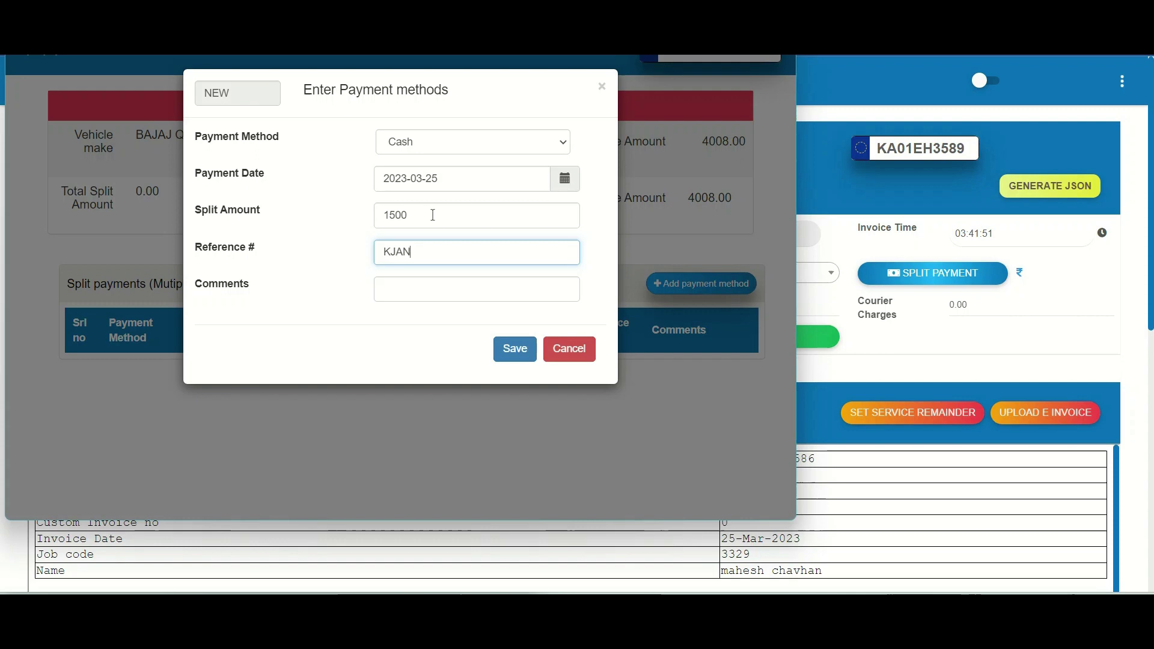
{"action": "key", "text": "Tab"}
{"action": "type", "text": "Paid via U"}
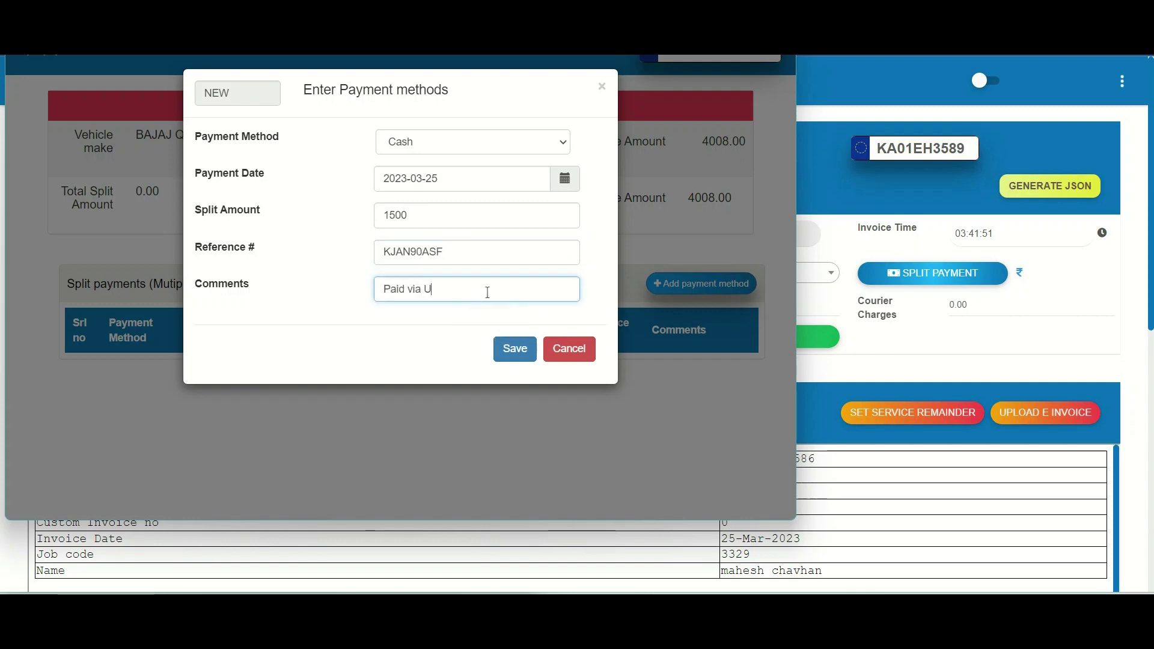
{"action": "type", "text": "PI"}
{"action": "left_click", "coordinate": [514, 348]}
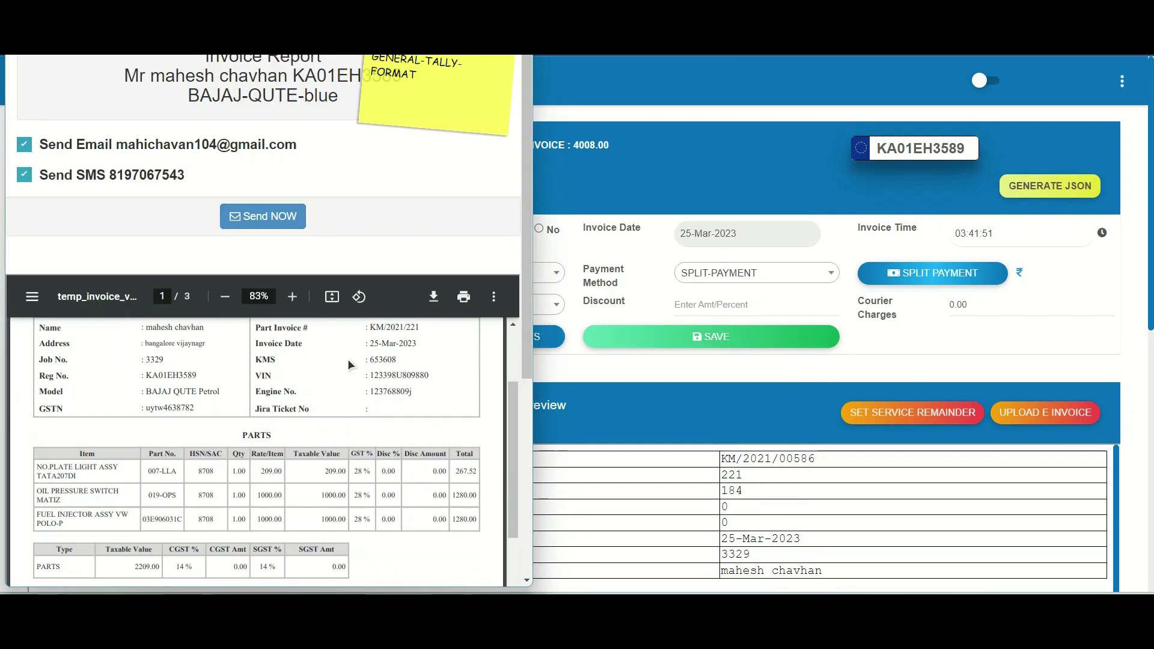
Step: Review the invoice report showing the cash and Master card amounts
{"action": "scroll", "coordinate": [348, 359], "scroll_direction": "down", "scroll_amount": 4}
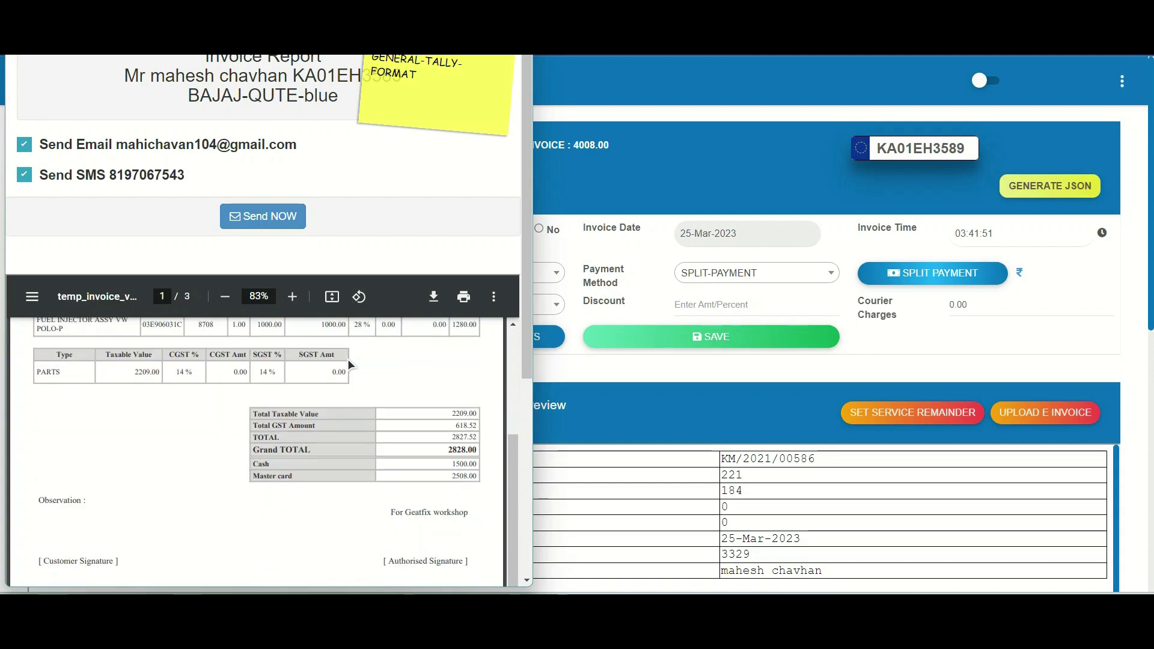
{"action": "scroll", "coordinate": [348, 359], "scroll_direction": "down", "scroll_amount": 2}
{"action": "scroll", "coordinate": [347, 359], "scroll_direction": "up", "scroll_amount": 10}
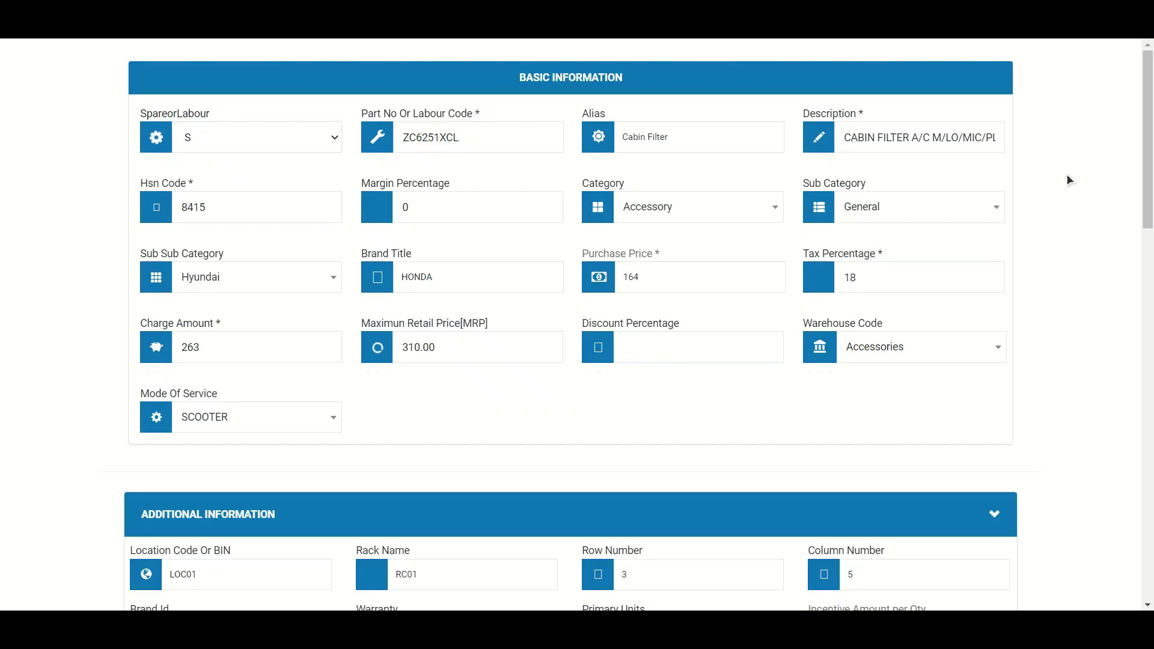
Step: Scroll through the cabin filter's additional information, fitting steps and part images
{"action": "scroll", "coordinate": [1063, 169], "scroll_direction": "down", "scroll_amount": 3}
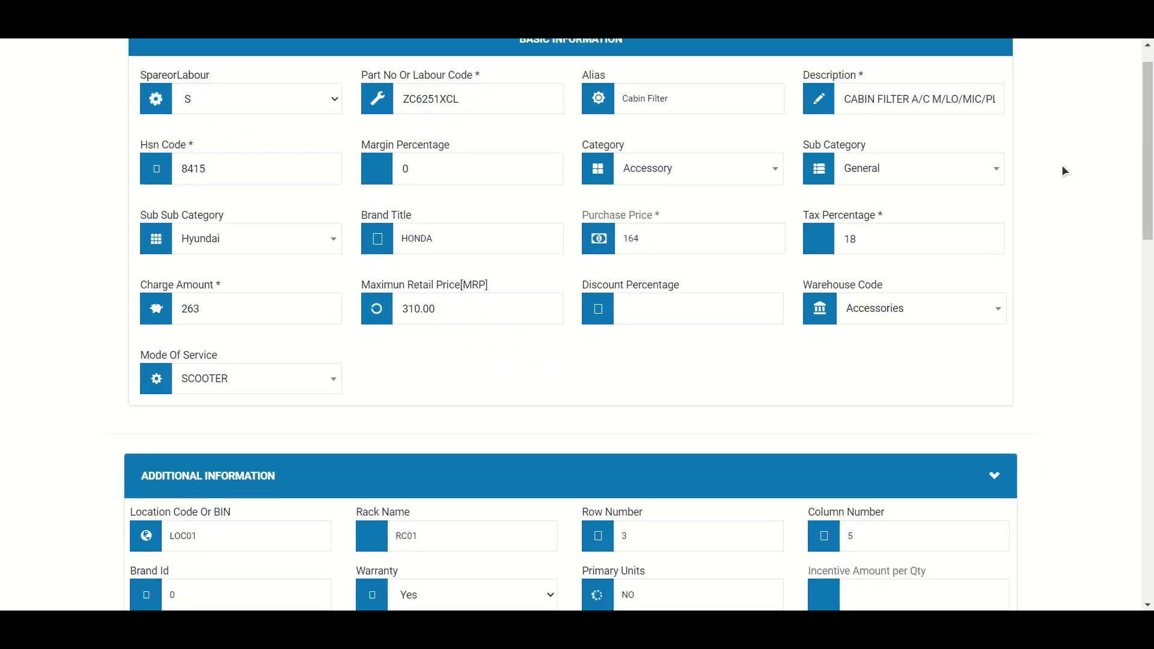
{"action": "scroll", "coordinate": [1064, 165], "scroll_direction": "down", "scroll_amount": 6}
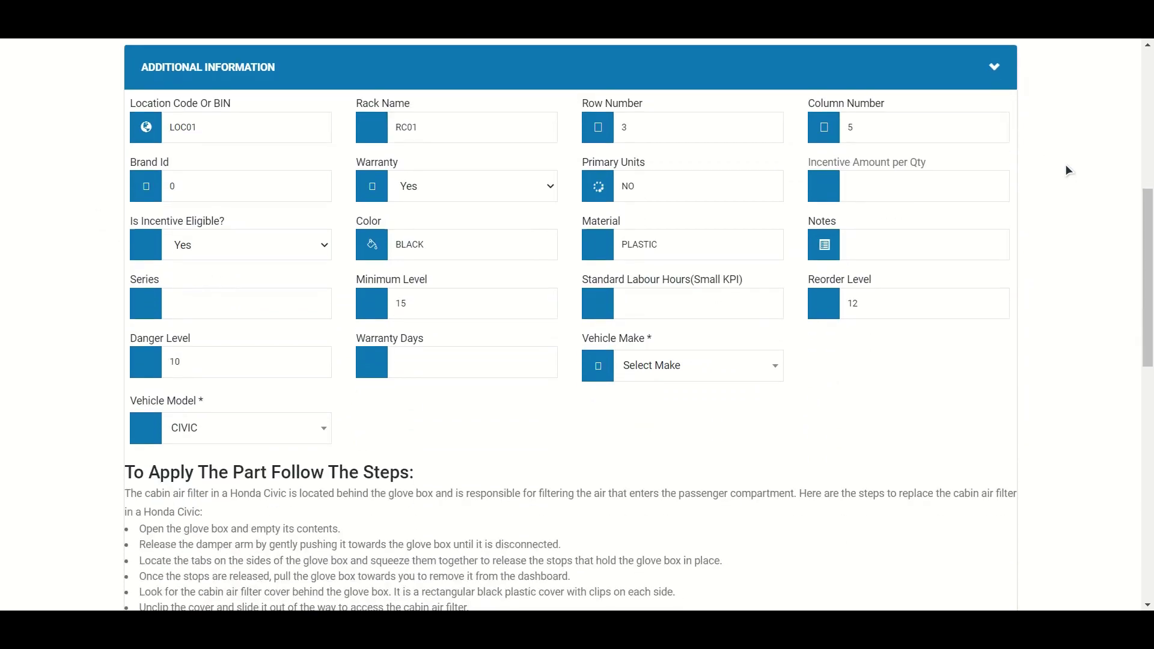
{"action": "scroll", "coordinate": [1067, 171], "scroll_direction": "down", "scroll_amount": 2}
{"action": "scroll", "coordinate": [1067, 166], "scroll_direction": "down", "scroll_amount": 6}
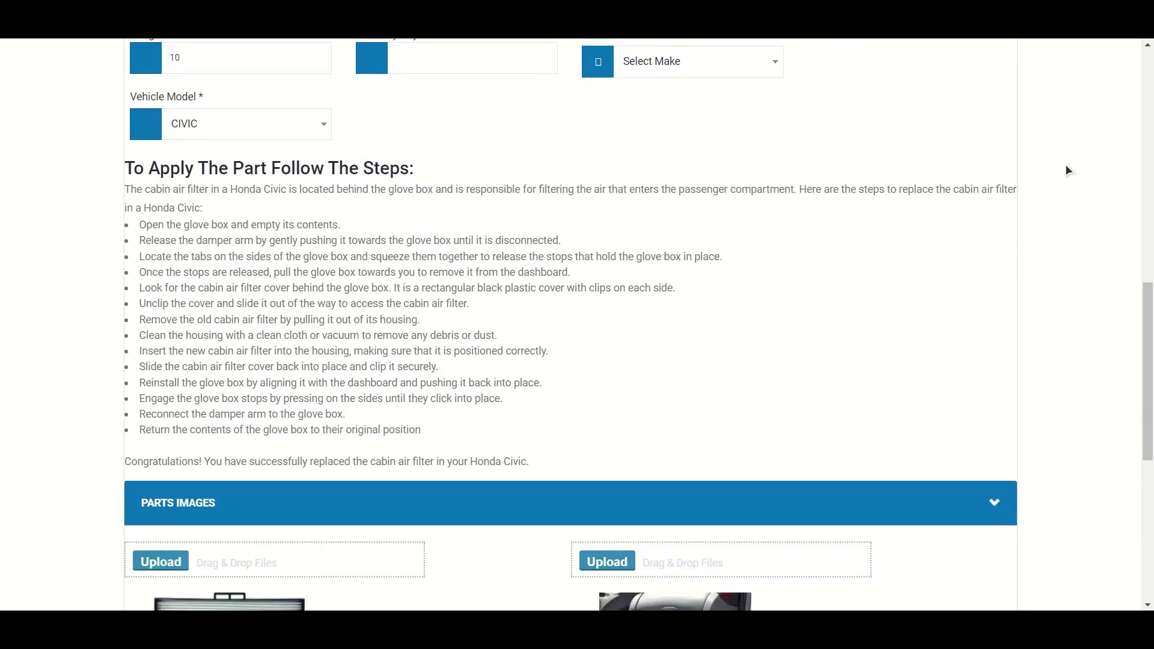
{"action": "scroll", "coordinate": [1066, 166], "scroll_direction": "down", "scroll_amount": 2}
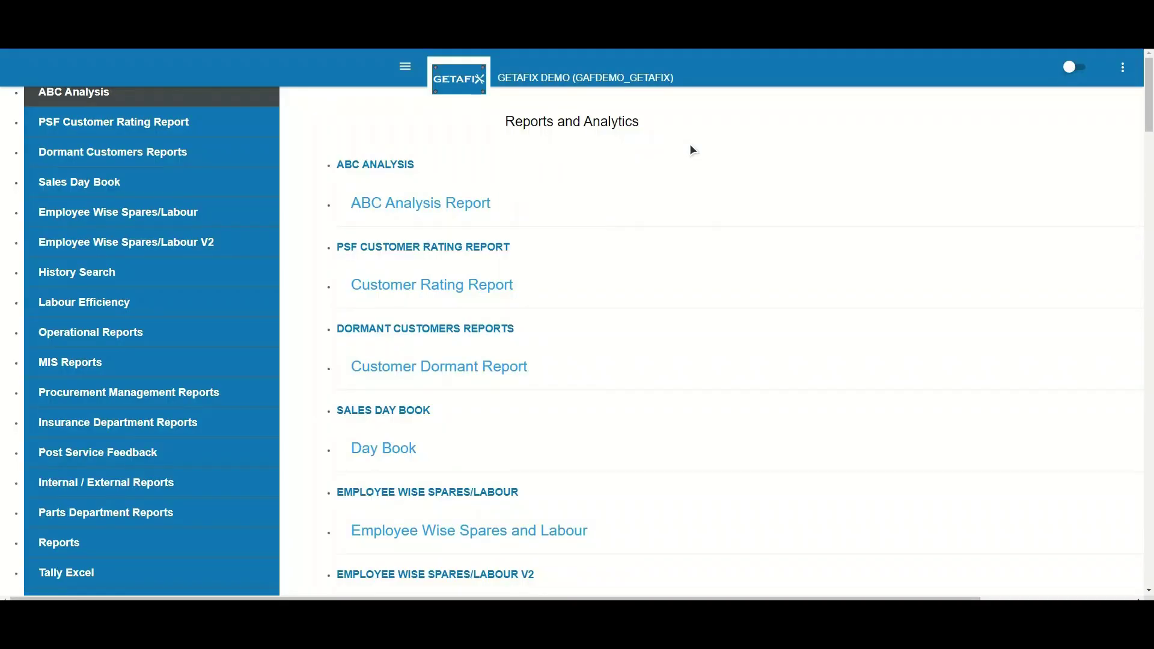
Step: Scroll down the Reports and Analytics list to the Job Slice and Dice report
{"action": "scroll", "coordinate": [692, 149], "scroll_direction": "down", "scroll_amount": 20}
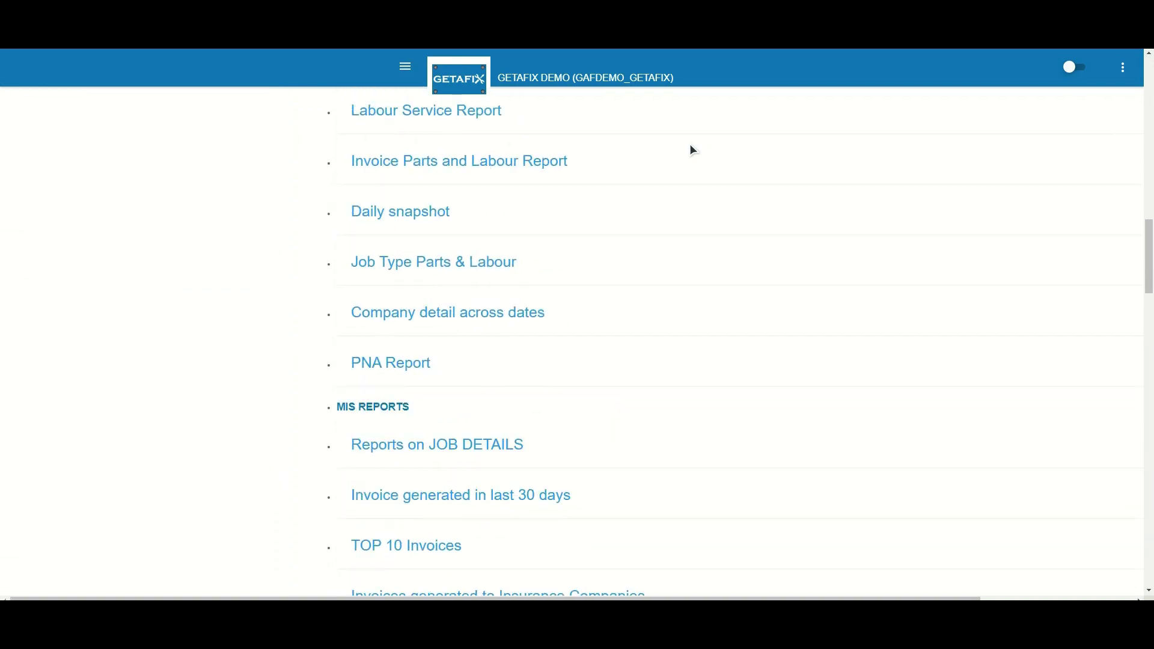
{"action": "scroll", "coordinate": [693, 149], "scroll_direction": "down", "scroll_amount": 20}
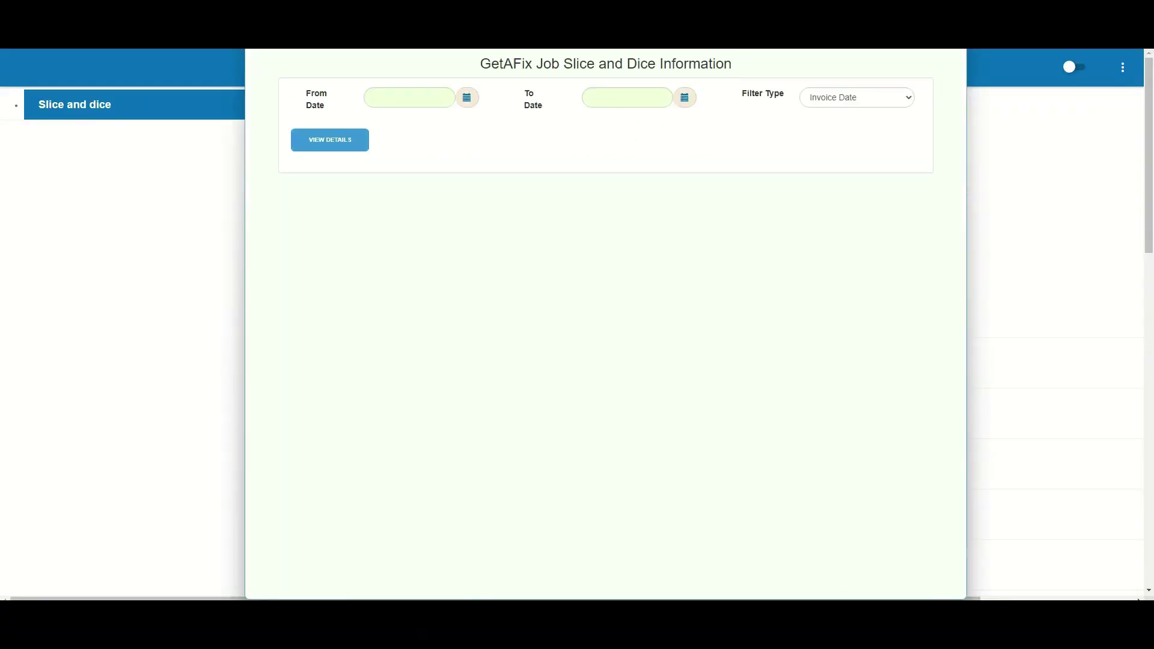
Step: Load jobs from 1 October 2022 to 27 April 2023, filtered by Job Creation Date
{"action": "left_click", "coordinate": [467, 97]}
{"action": "left_click", "coordinate": [379, 123]}
{"action": "left_click", "coordinate": [378, 123]}
{"action": "left_click", "coordinate": [379, 123]}
{"action": "left_click", "coordinate": [378, 123]}
{"action": "left_click", "coordinate": [378, 123]}
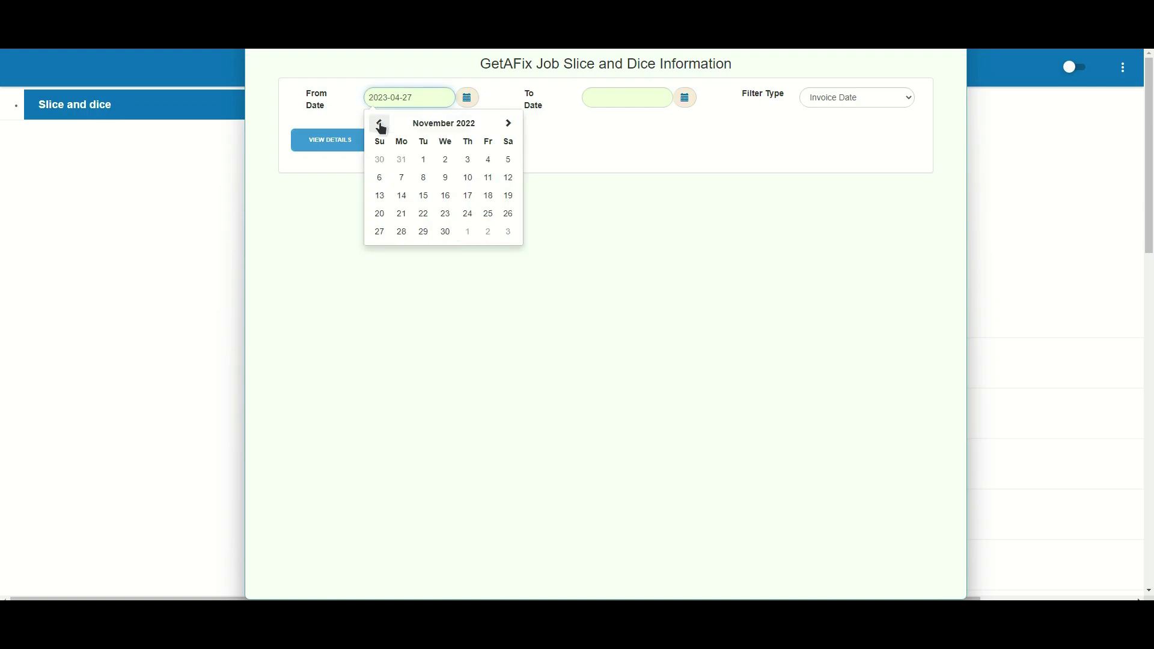
{"action": "left_click", "coordinate": [379, 122]}
{"action": "left_click", "coordinate": [511, 160]}
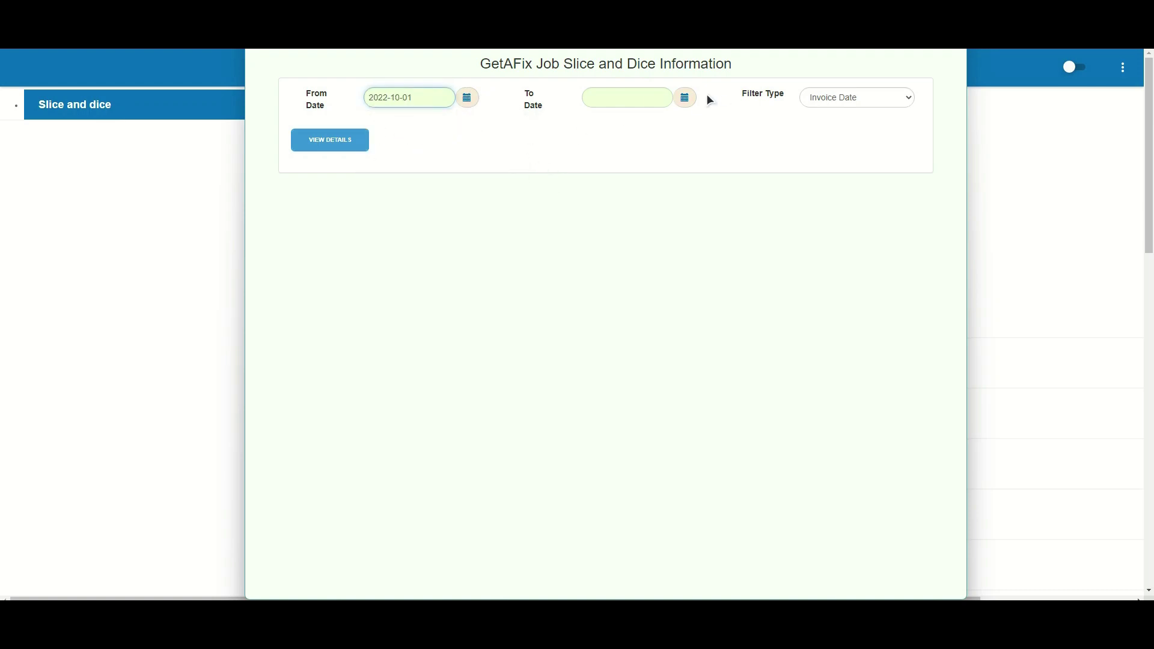
{"action": "left_click", "coordinate": [685, 98]}
{"action": "left_click", "coordinate": [686, 231]}
{"action": "left_click", "coordinate": [879, 96]}
{"action": "left_click", "coordinate": [861, 137]}
{"action": "left_click", "coordinate": [345, 141]}
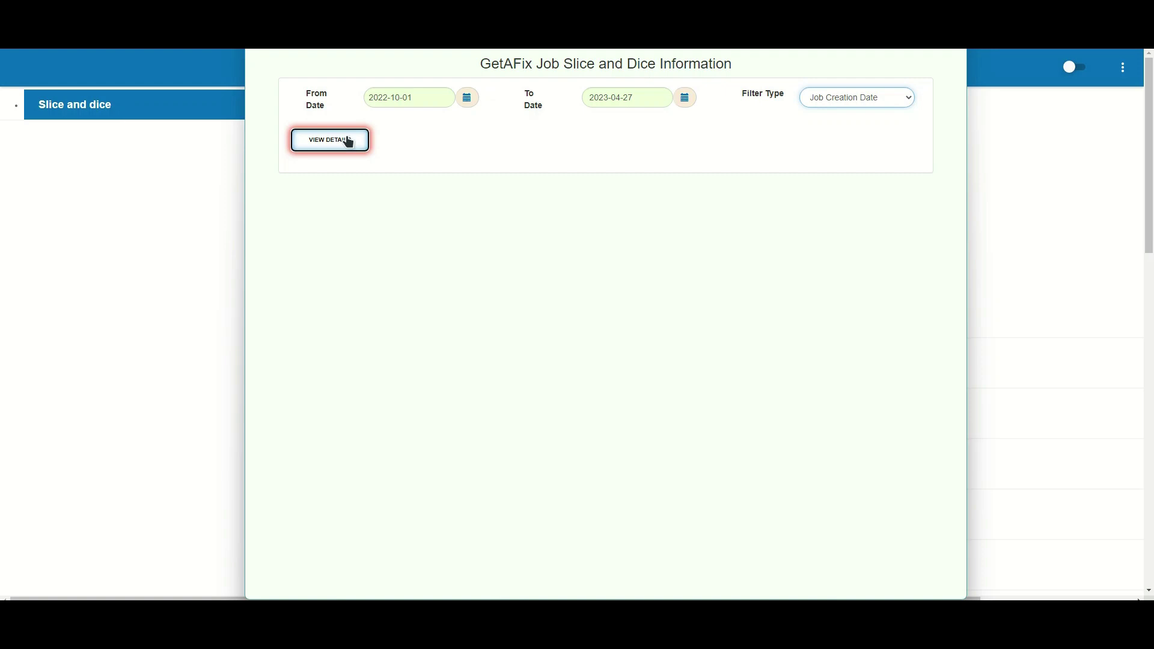
Step: Add Customer Full Name, Vehicle Make, Vehicle Model and Grand Total After Tax to the pivot rows
{"action": "left_click_drag", "start_coordinate": [355, 357], "coordinate": [517, 311]}
{"action": "left_click_drag", "start_coordinate": [318, 415], "coordinate": [517, 333]}
{"action": "left_click_drag", "start_coordinate": [302, 397], "coordinate": [523, 358]}
{"action": "scroll", "coordinate": [347, 493], "scroll_direction": "down", "scroll_amount": 15}
{"action": "left_click_drag", "start_coordinate": [350, 335], "coordinate": [514, 307]}
{"action": "scroll", "coordinate": [580, 273], "scroll_direction": "up", "scroll_amount": 15}
{"action": "scroll", "coordinate": [585, 252], "scroll_direction": "up", "scroll_amount": 1}
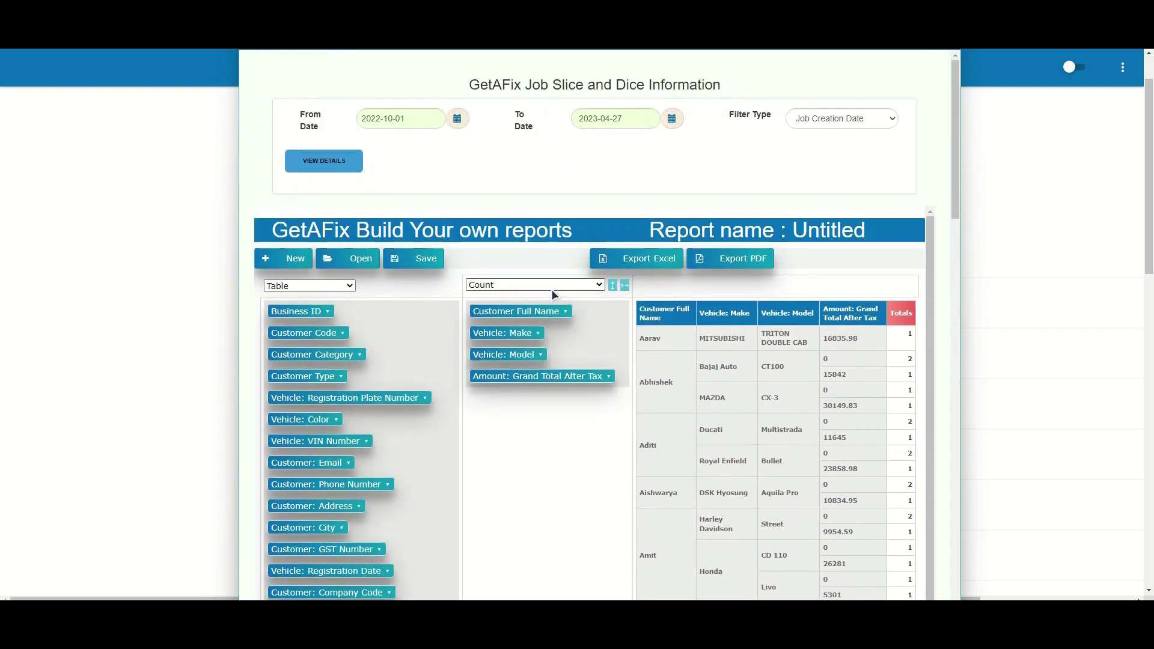
Step: Change the pivot aggregation from Count to Sum of Amount: Grand Total After Tax
{"action": "left_click", "coordinate": [553, 284]}
{"action": "left_click", "coordinate": [507, 330]}
{"action": "left_click", "coordinate": [560, 300]}
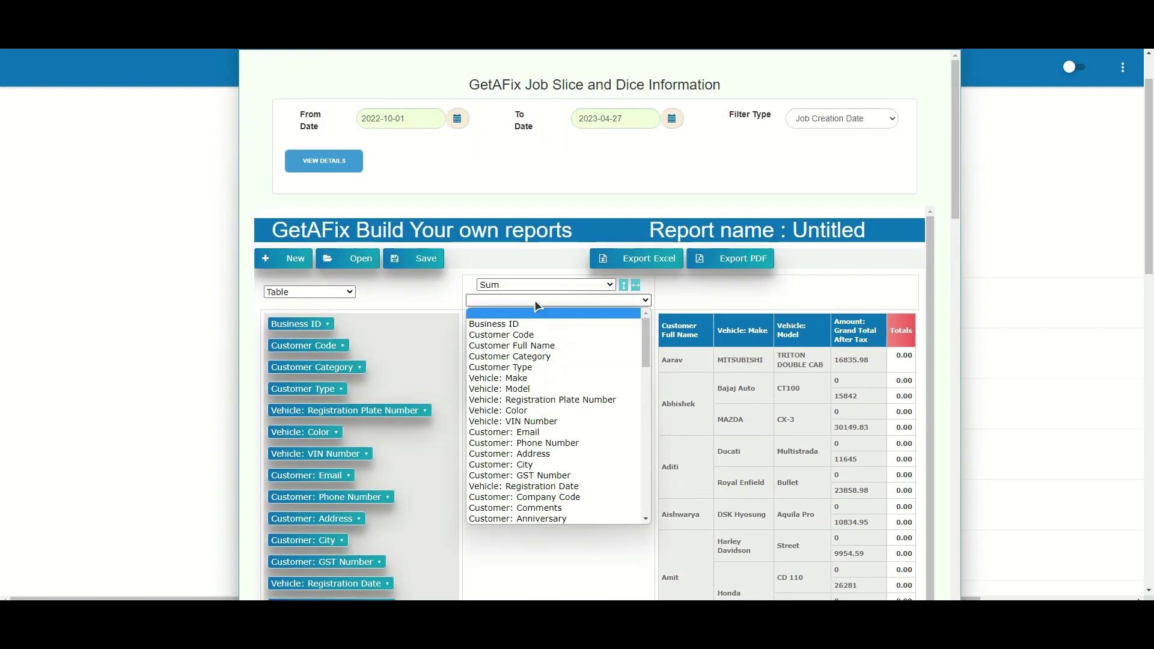
{"action": "scroll", "coordinate": [537, 473], "scroll_direction": "down", "scroll_amount": 5}
{"action": "left_click", "coordinate": [574, 428]}
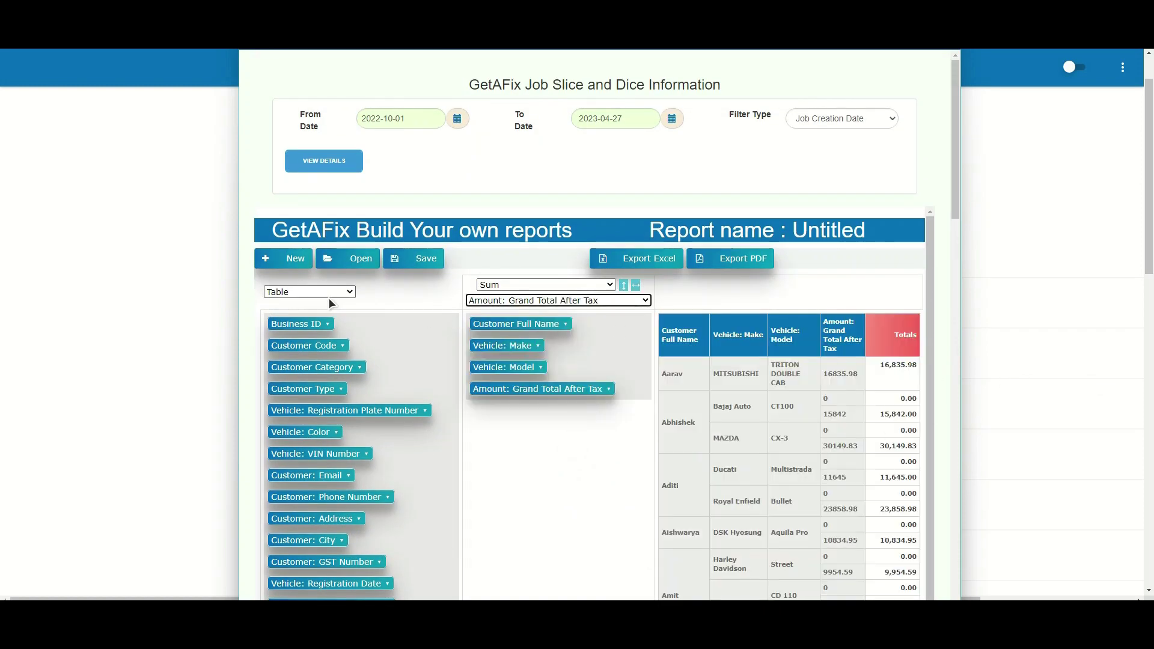
Step: Save the pivot as a report, entering its name and description
{"action": "left_click", "coordinate": [409, 258]}
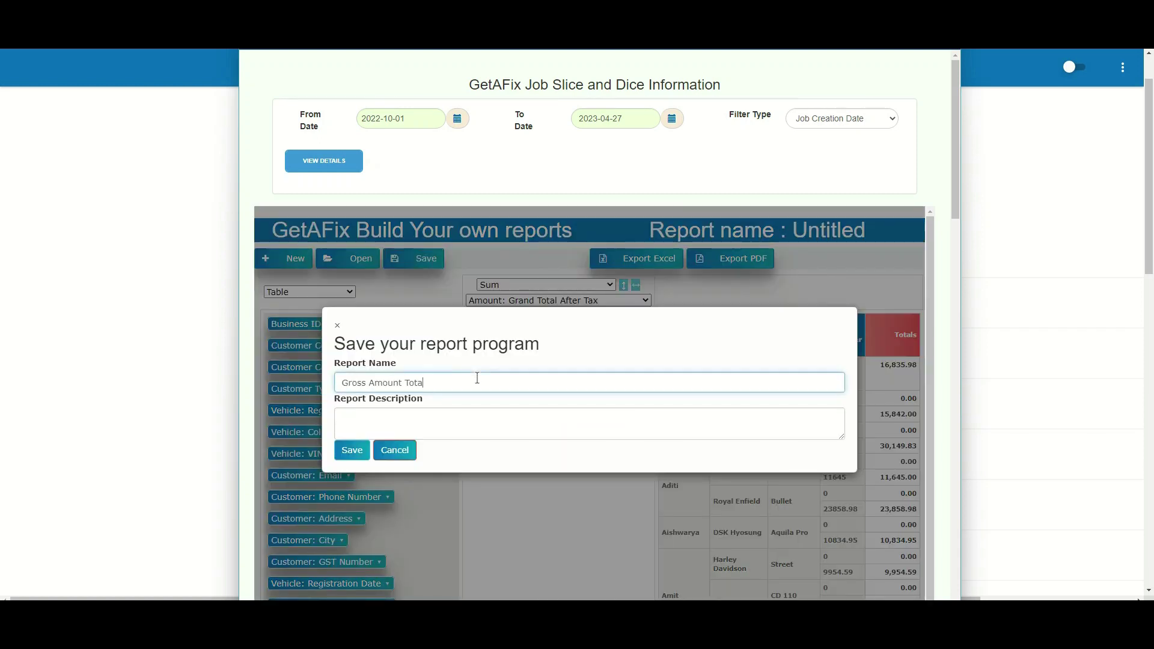
{"action": "type", "text": "Gross Amount Totals"}
{"action": "type", "text": "Re"}
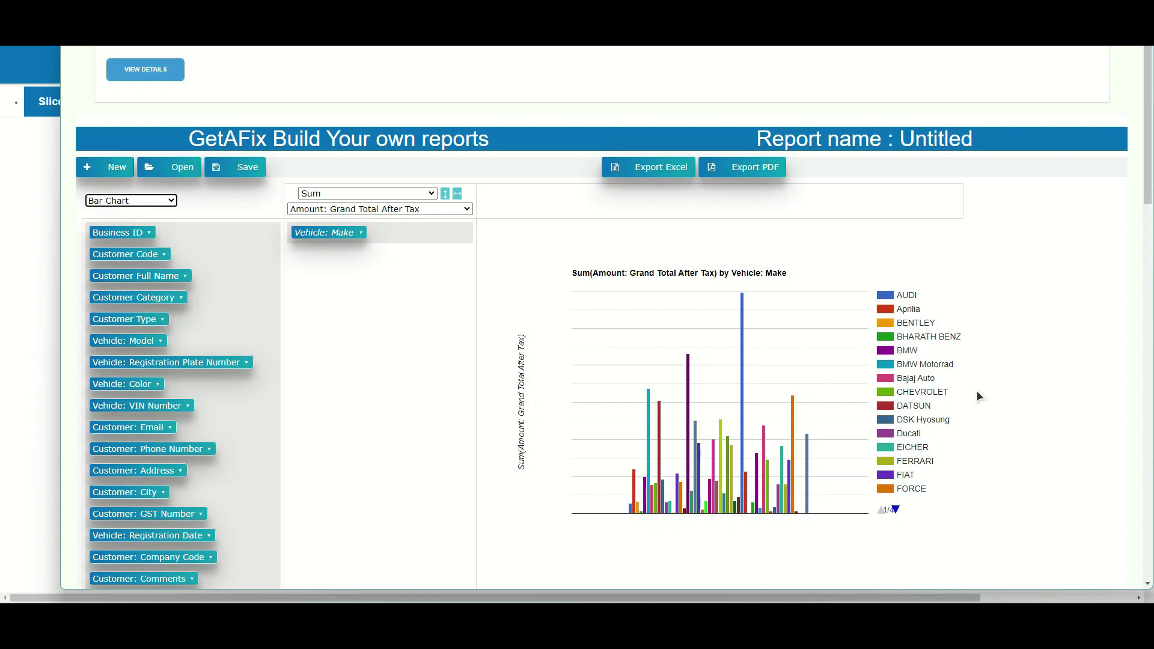
{"action": "scroll", "coordinate": [860, 385], "scroll_direction": "down", "scroll_amount": 1}
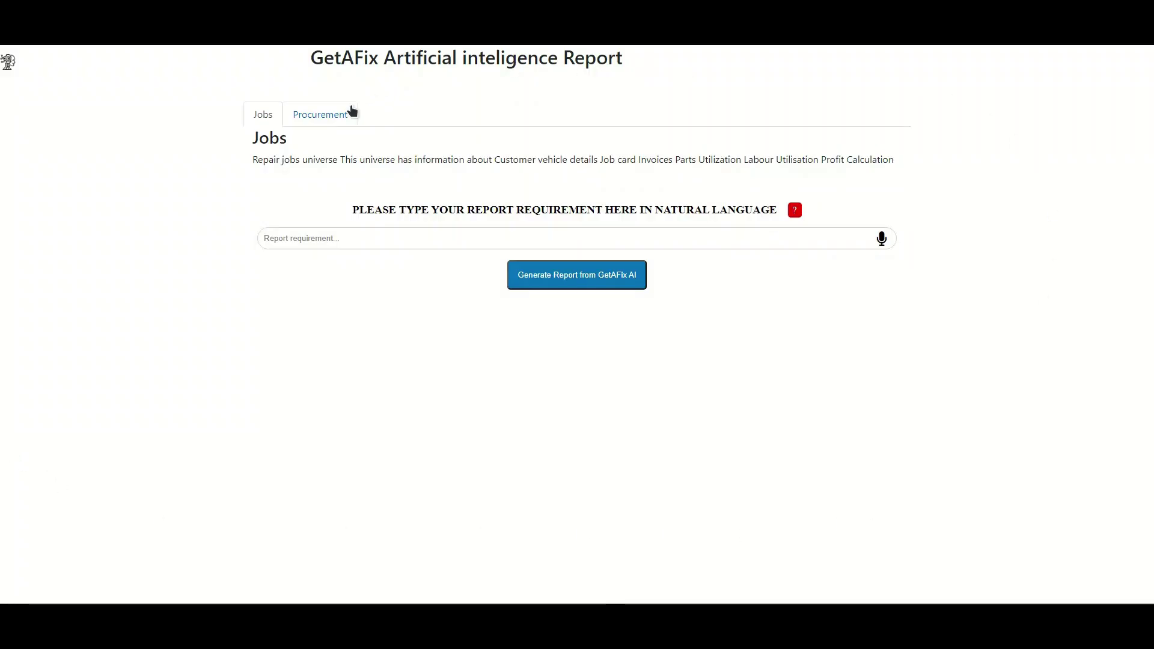
Step: In the Jobs universe, generate AI reports for last year's profit, then jobs invoiced in April 2023
{"action": "left_click", "coordinate": [330, 118]}
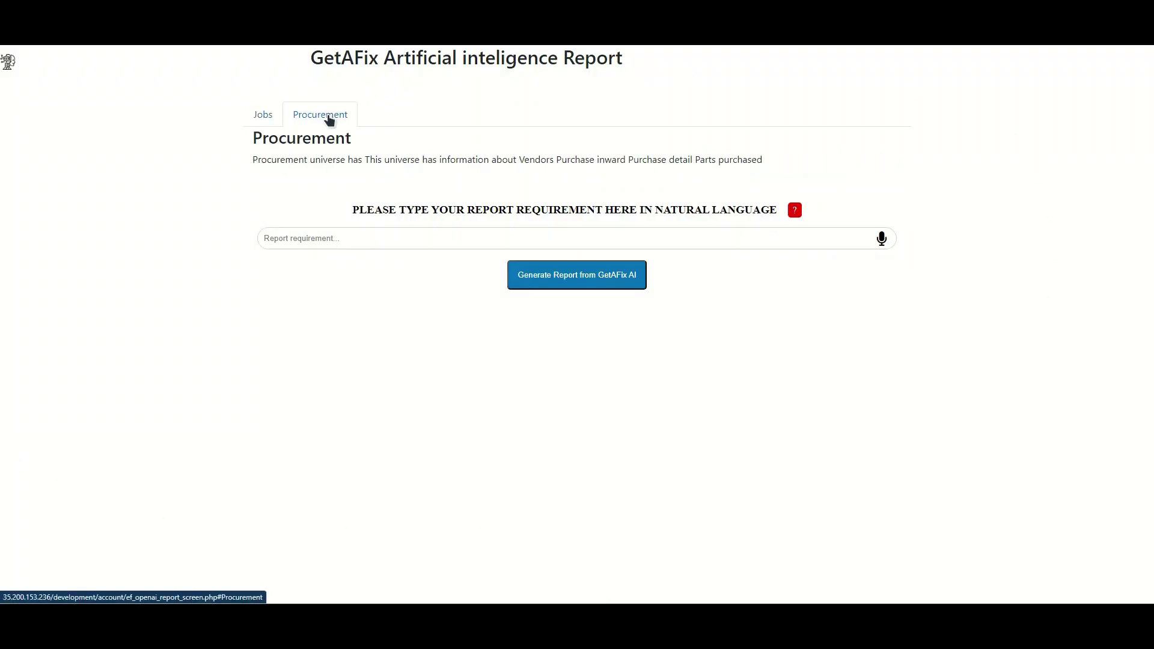
{"action": "left_click", "coordinate": [258, 121]}
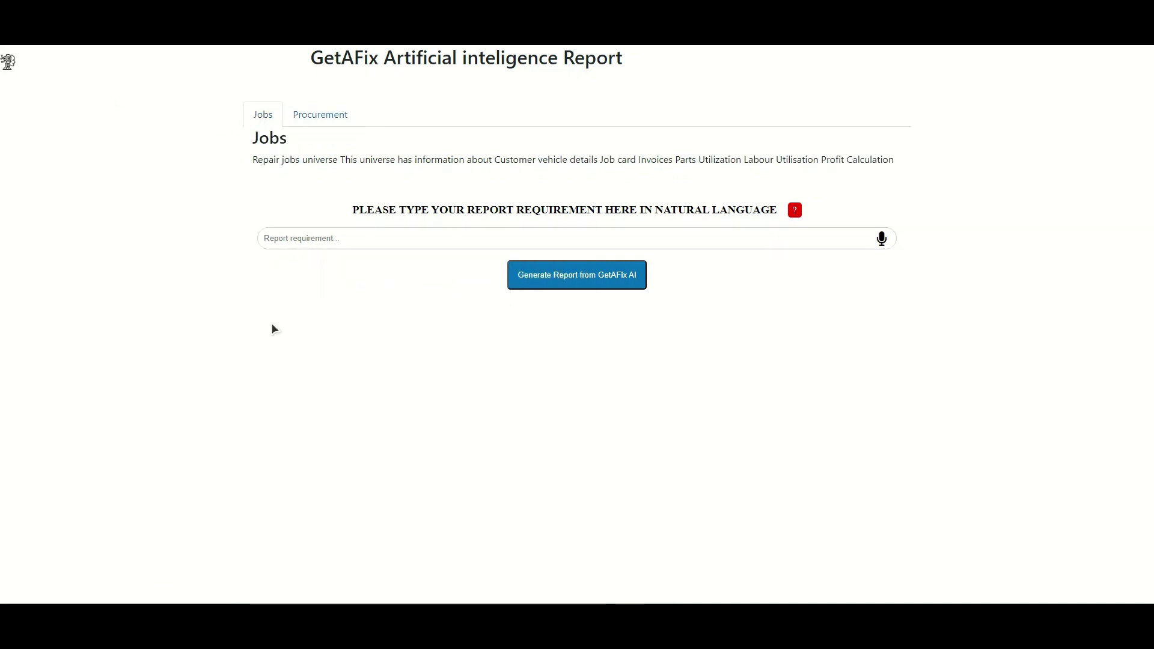
{"action": "left_click", "coordinate": [299, 238]}
{"action": "type", "text": "Give me"}
{"action": "left_click", "coordinate": [368, 292]}
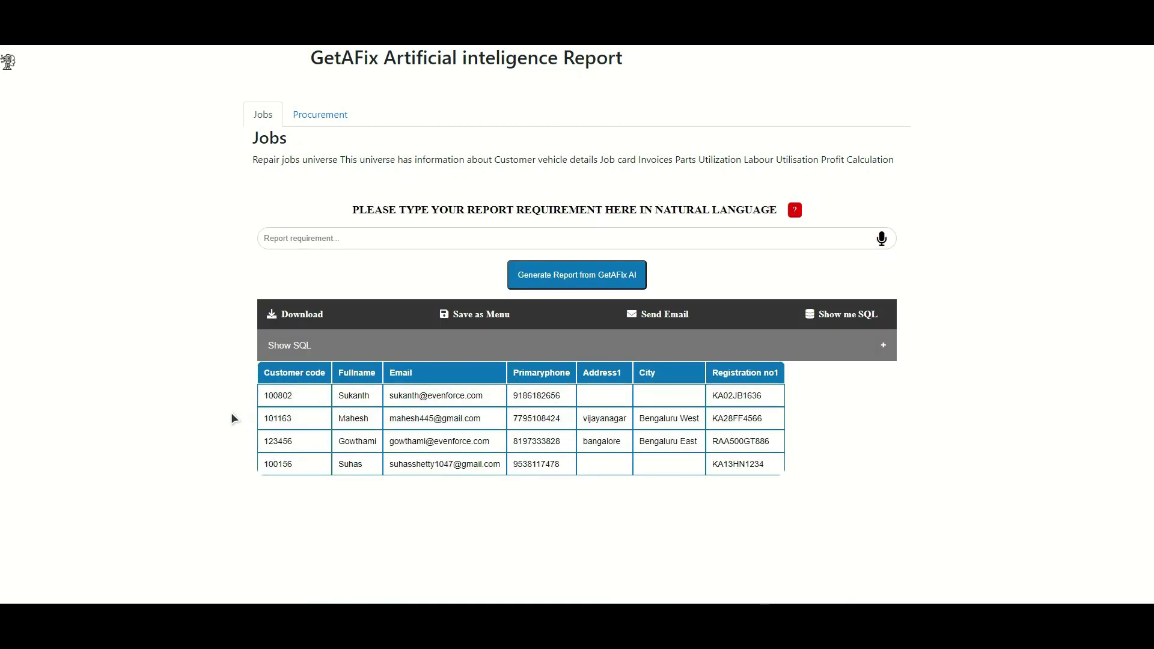
{"action": "left_click", "coordinate": [642, 277]}
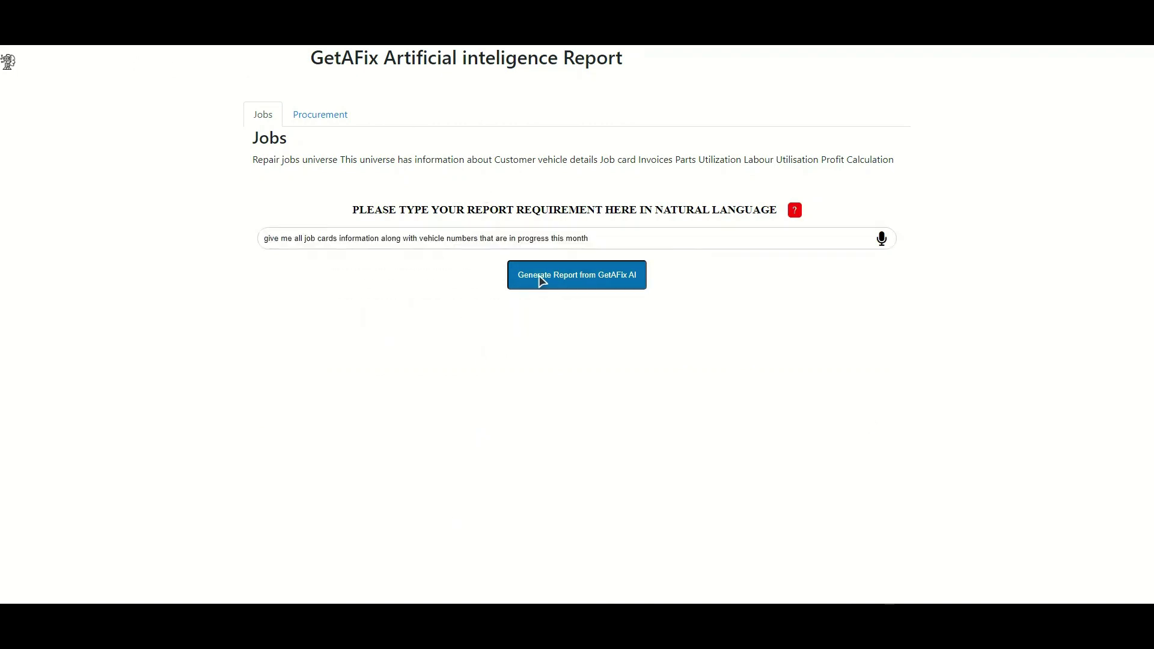
{"action": "left_click", "coordinate": [541, 281]}
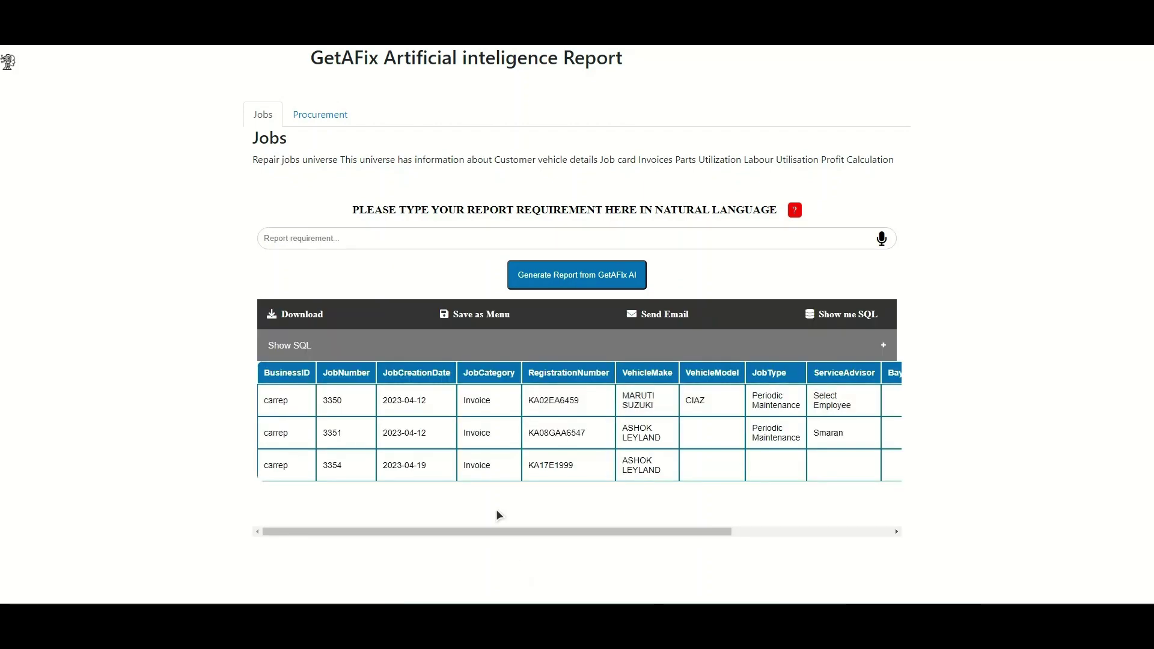
Step: Enter the To and CC e-mail addresses for the report, then save it as menu 'WIP jobs this month'
{"action": "scroll", "coordinate": [541, 457], "scroll_direction": "right", "scroll_amount": 3}
{"action": "scroll", "coordinate": [608, 445], "scroll_direction": "left", "scroll_amount": 3}
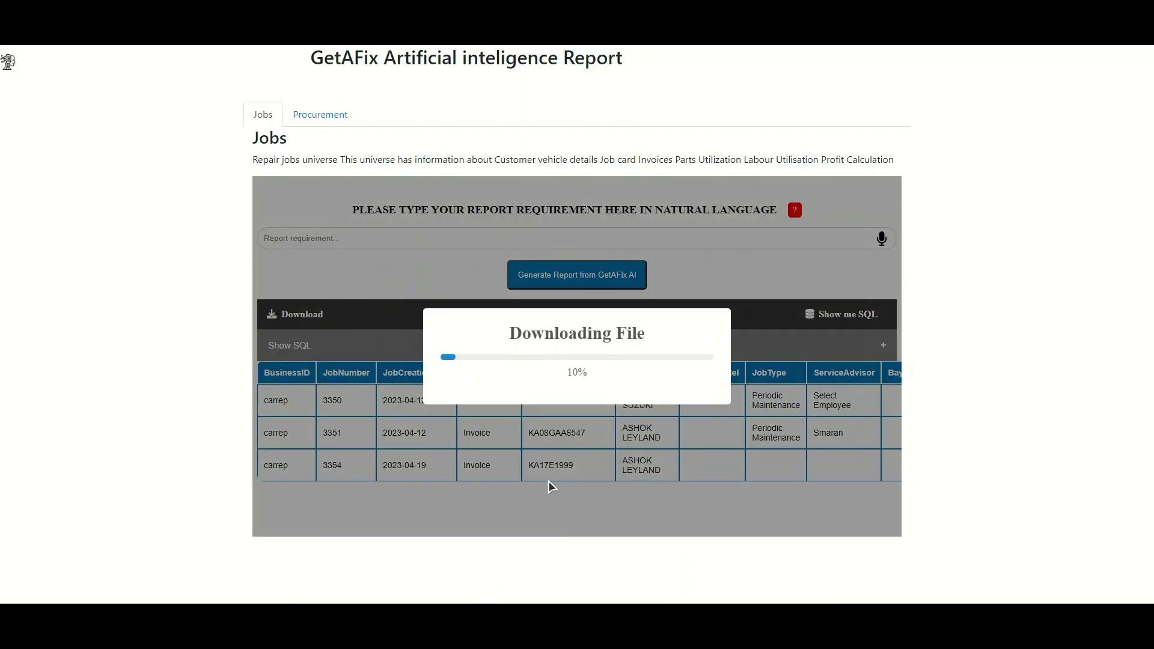
{"action": "left_click", "coordinate": [671, 313]}
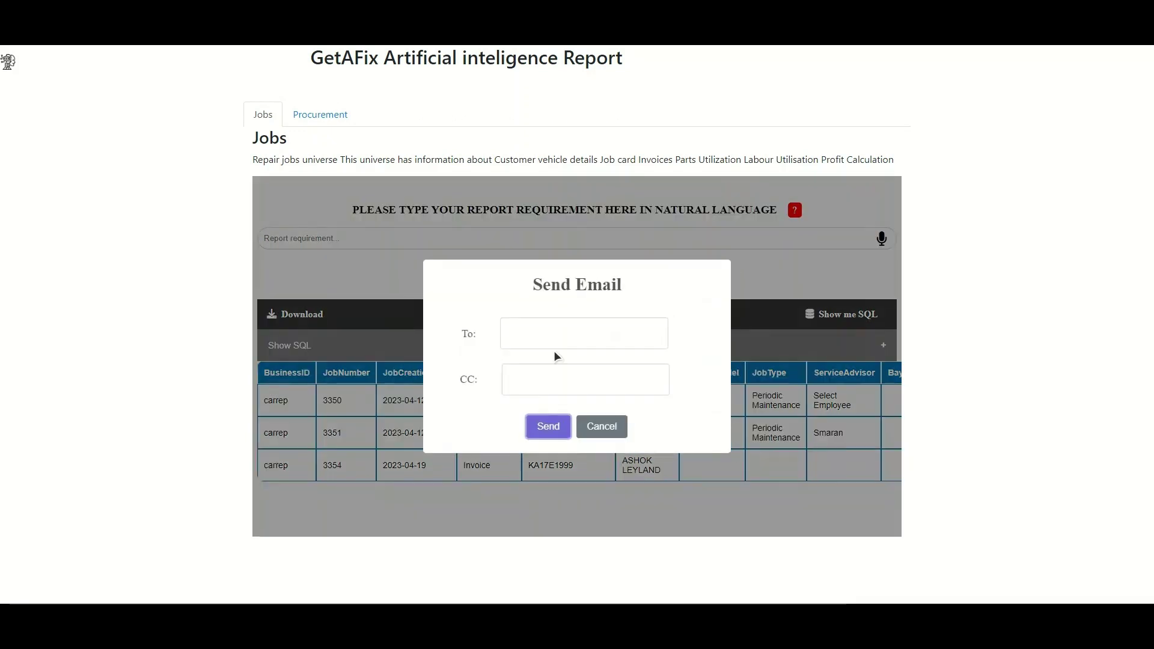
{"action": "left_click", "coordinate": [564, 343]}
{"action": "type", "text": "ad"}
{"action": "key", "text": "BackSpace"}
{"action": "key", "text": "Tab"}
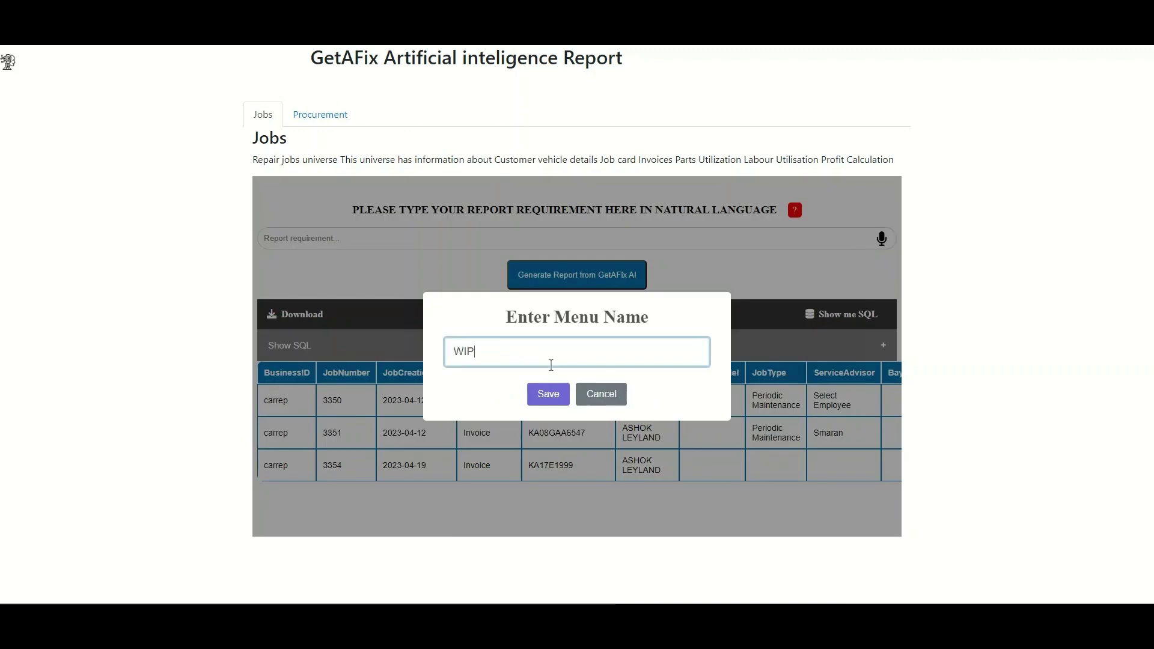
{"action": "type", "text": "jobs this month"}
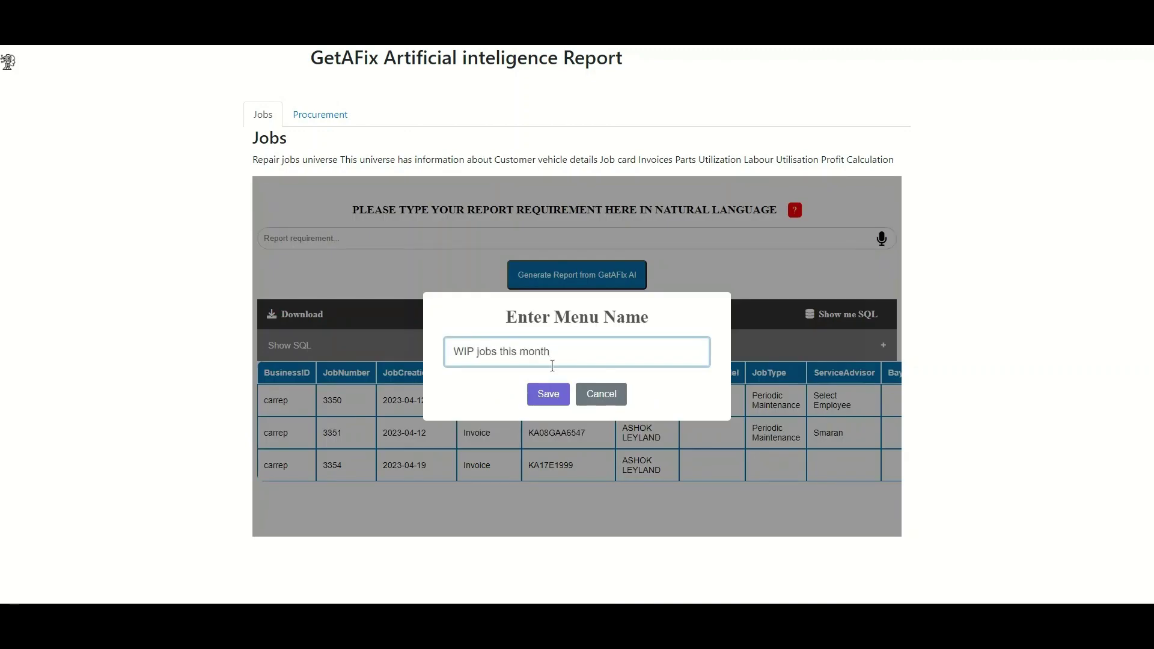
{"action": "left_click", "coordinate": [547, 395]}
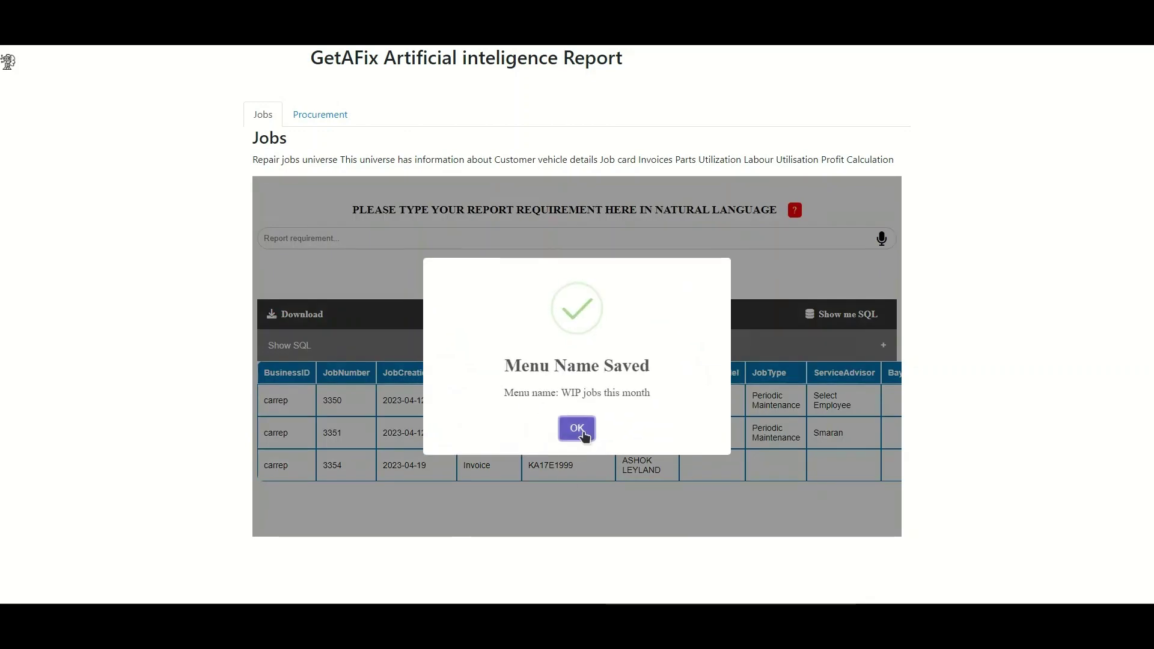